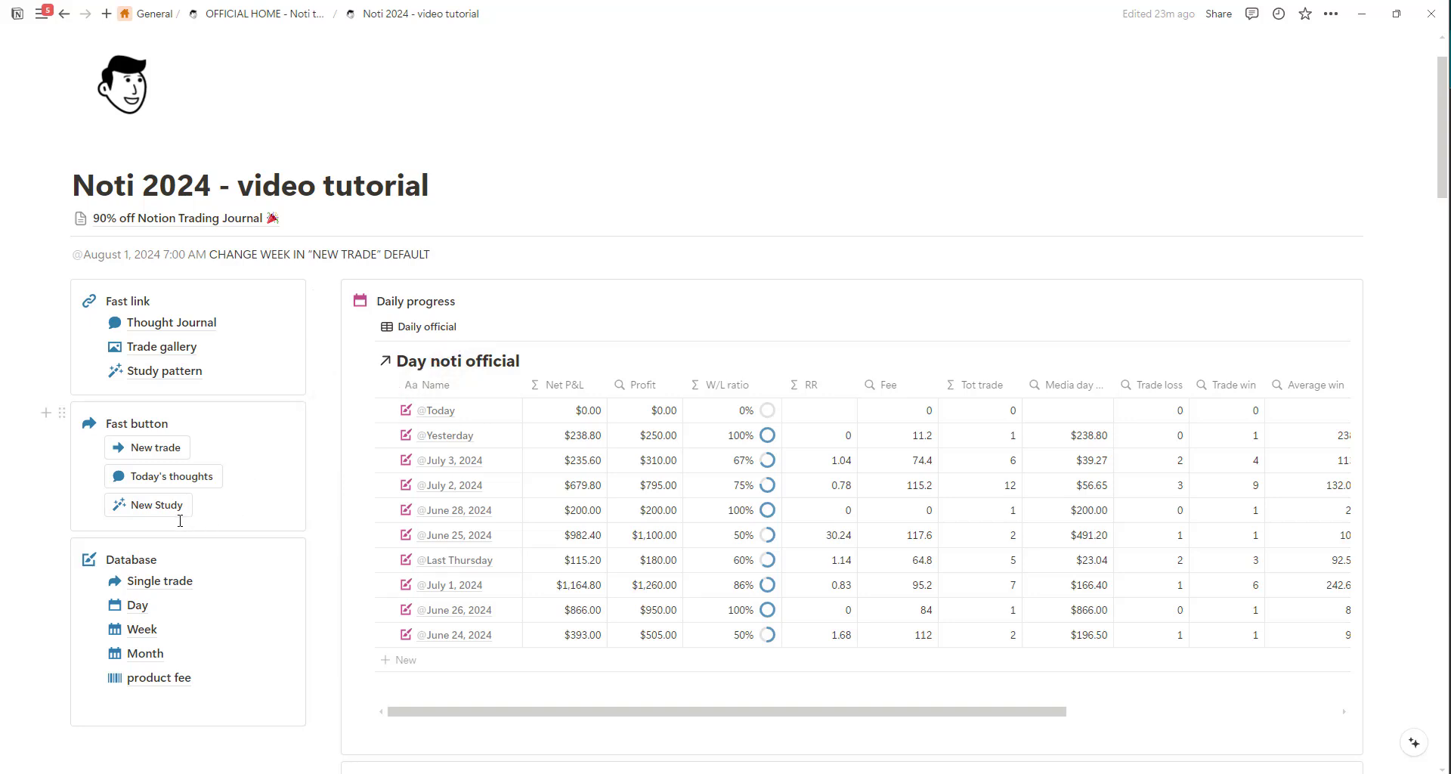
# Open the product fee database and set the CL product's fee to $2.30.
pyautogui.scroll(-2, 180, 520)
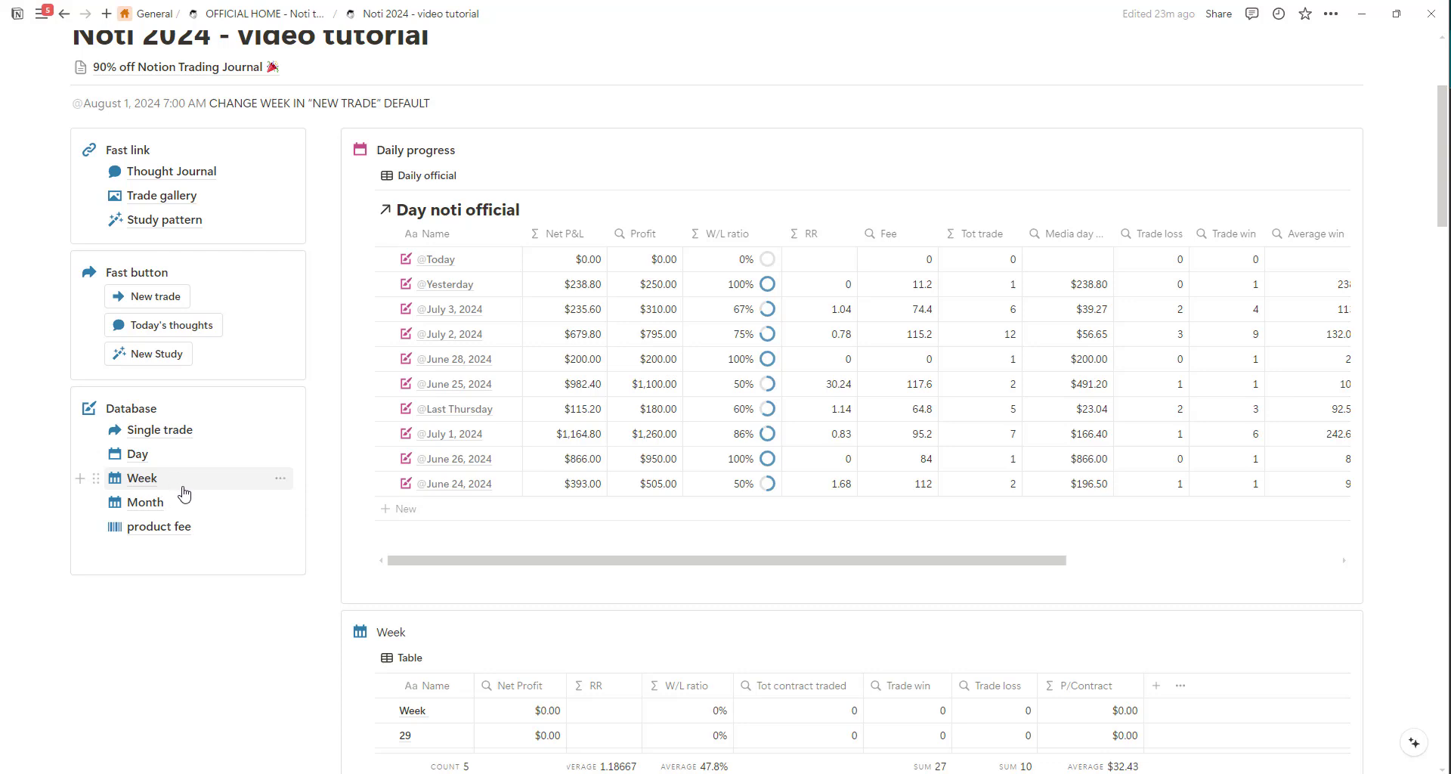
pyautogui.moveTo(209, 514)
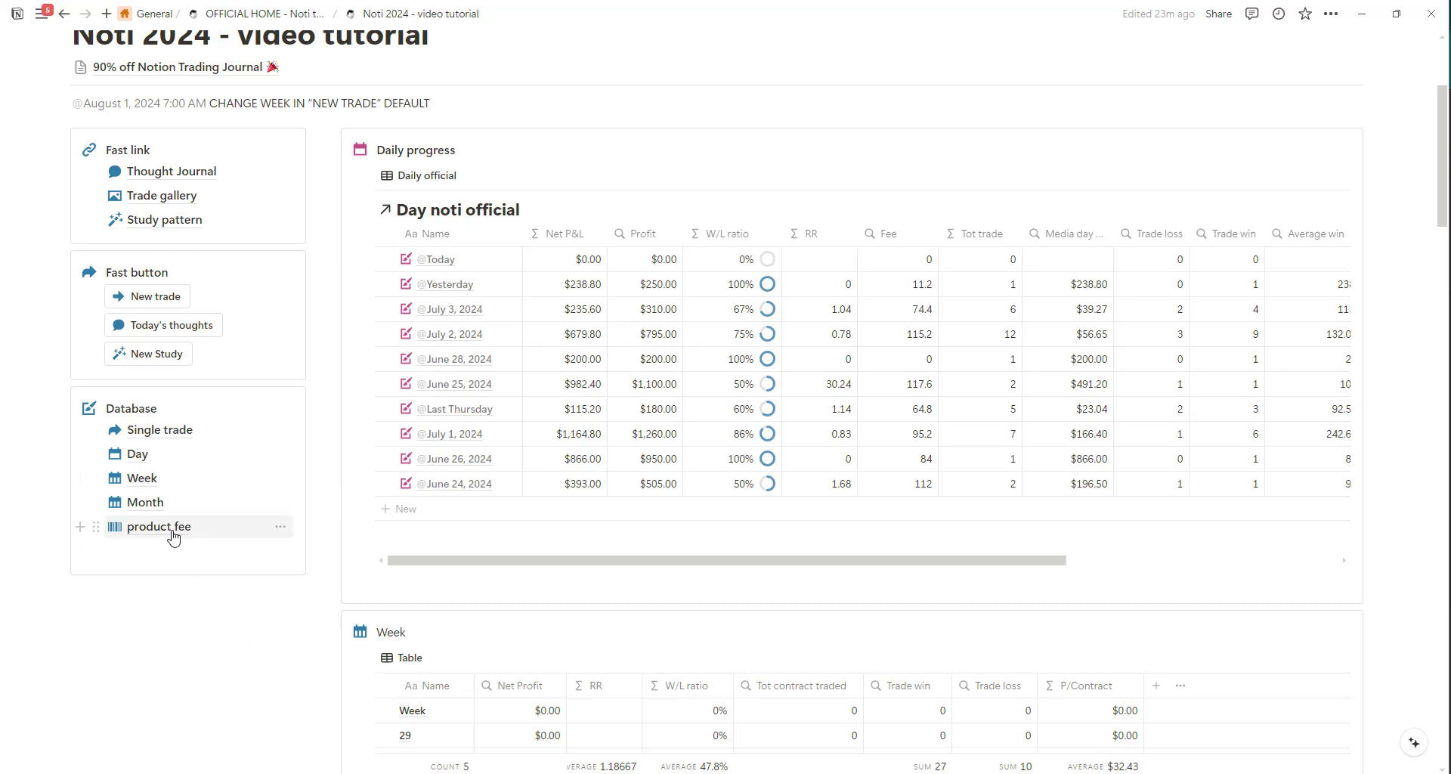
pyautogui.moveTo(173, 537)
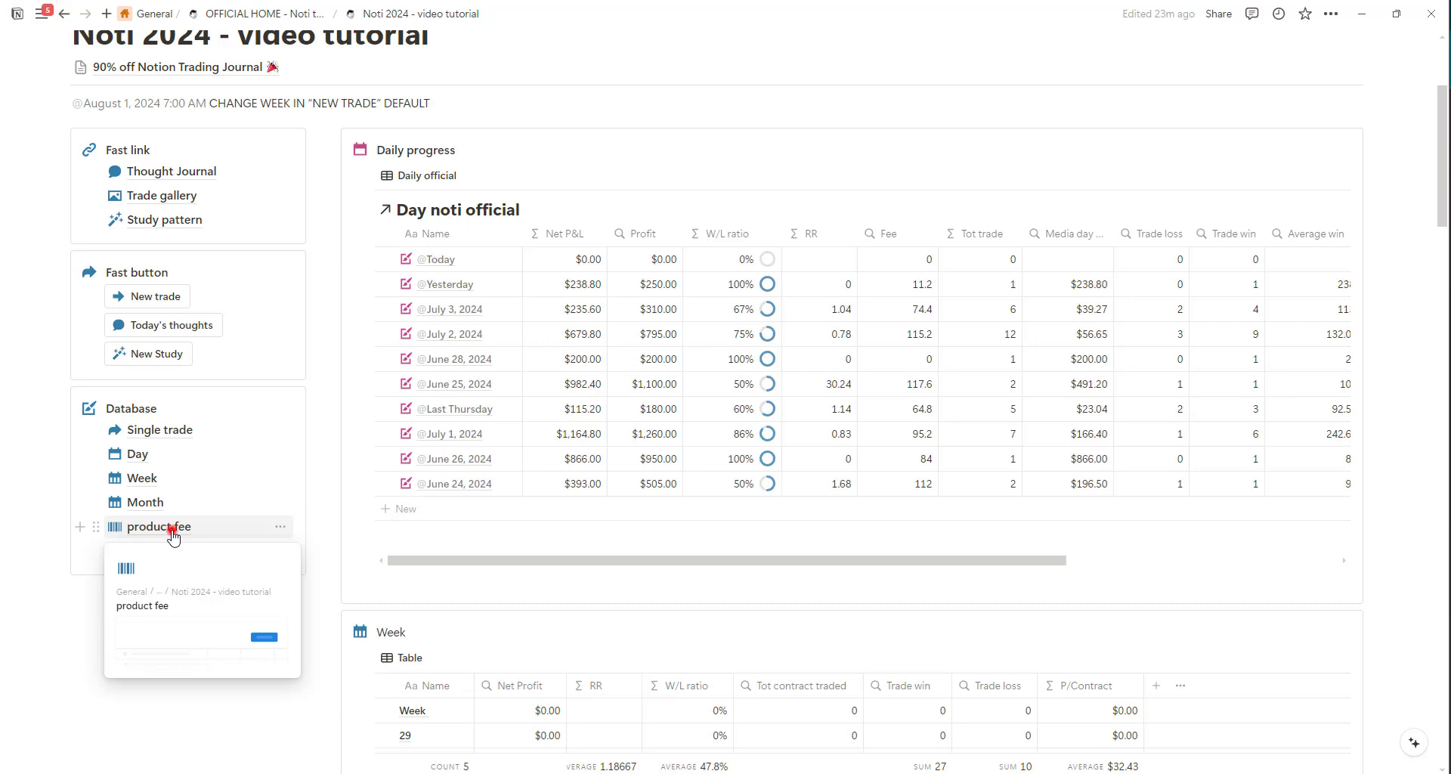
pyautogui.click(173, 533)
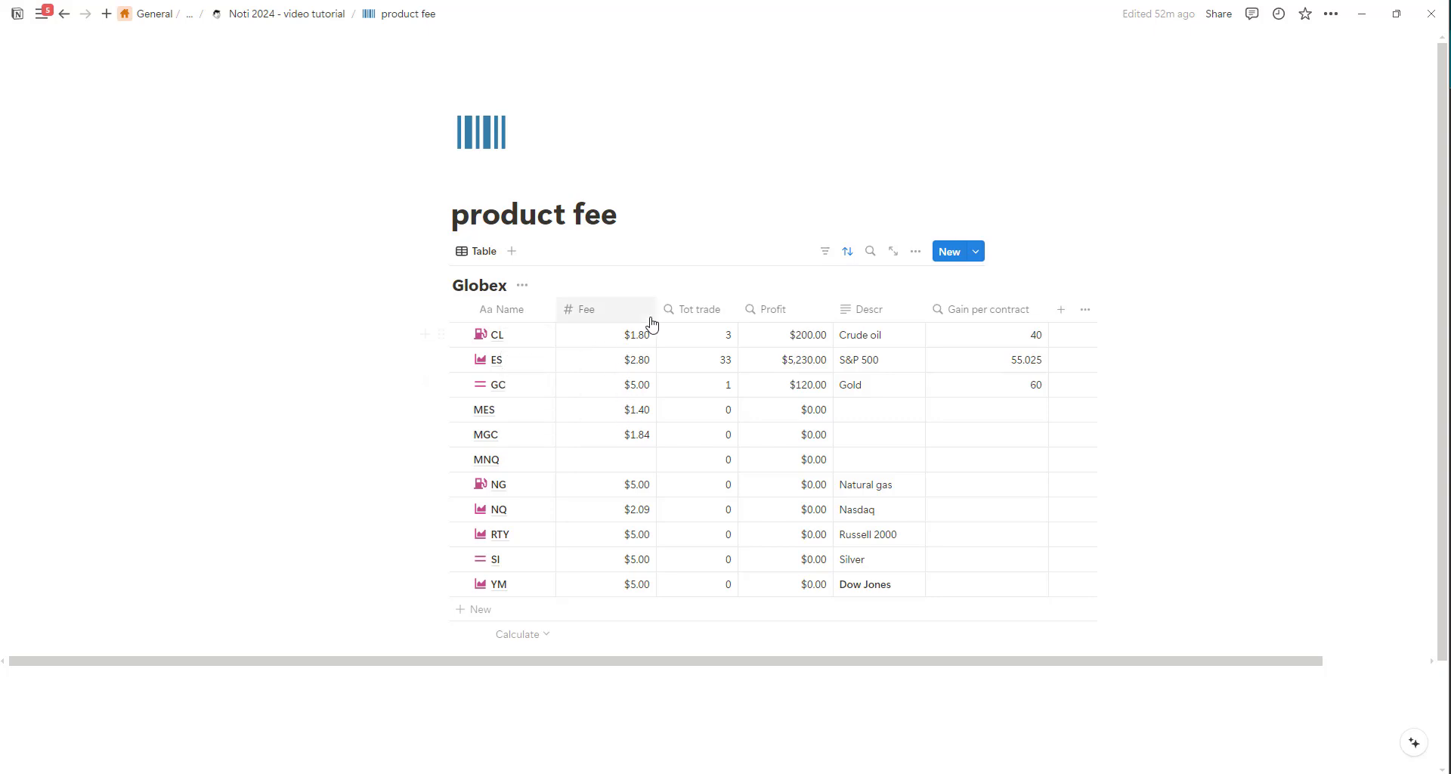
pyautogui.click(682, 334)
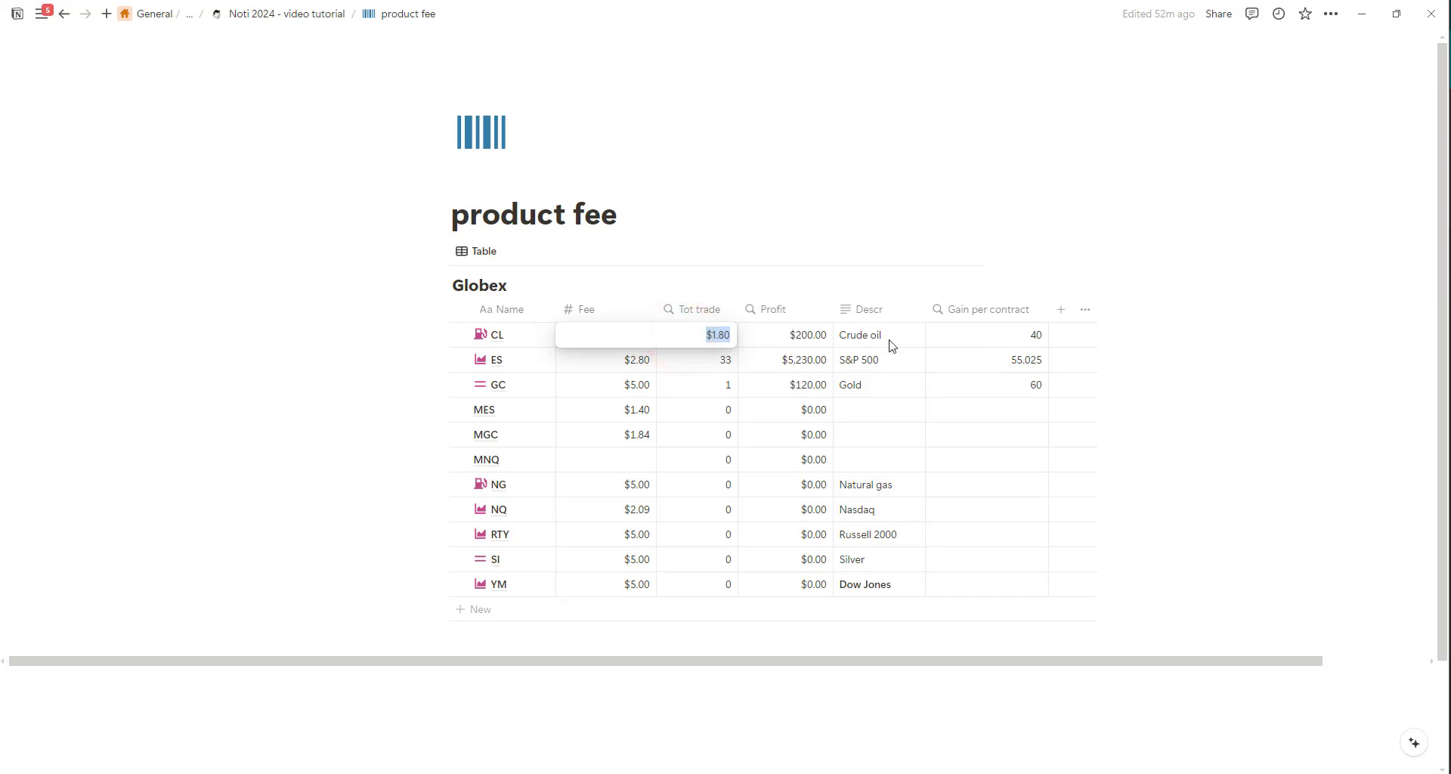
pyautogui.doubleClick(720, 335)
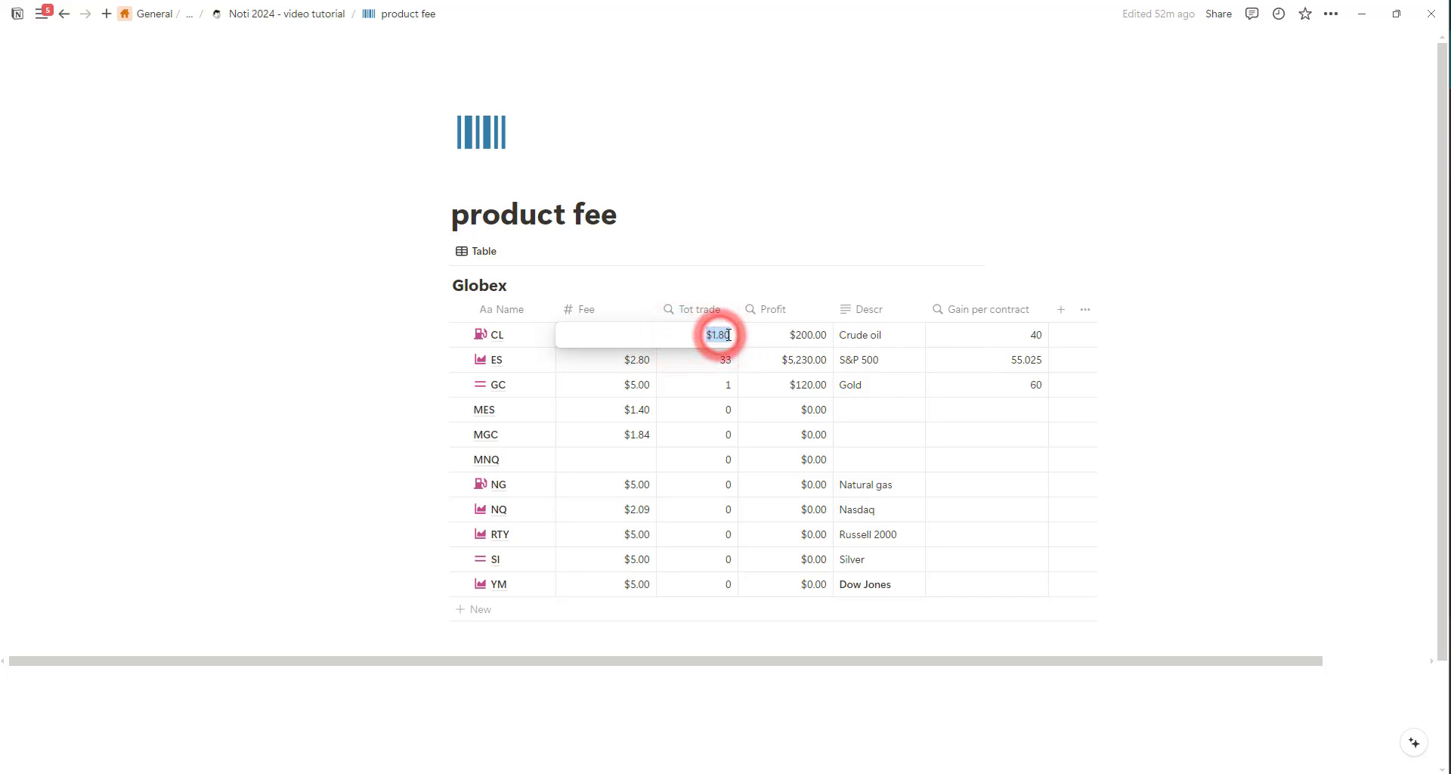
pyautogui.write('2.3')
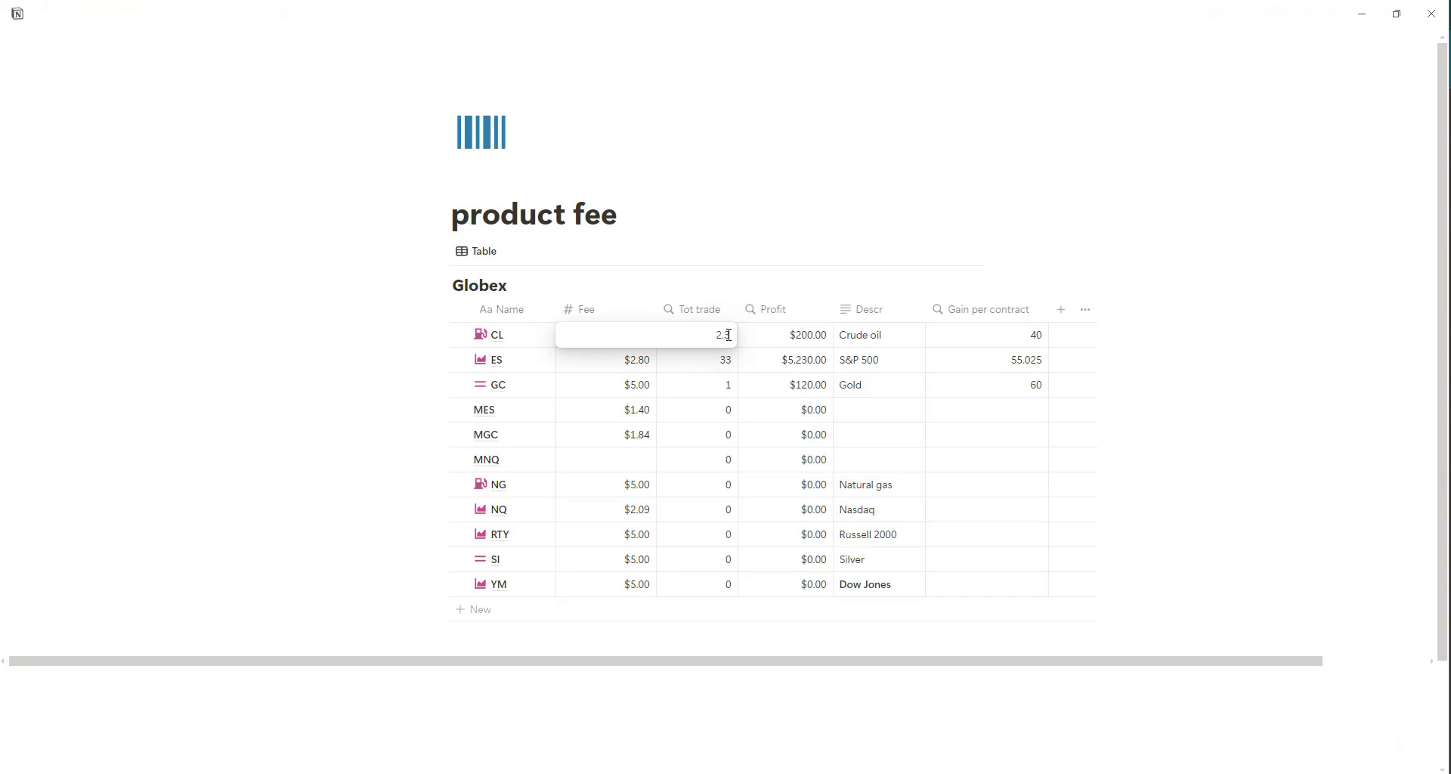
pyautogui.click(1278, 270)
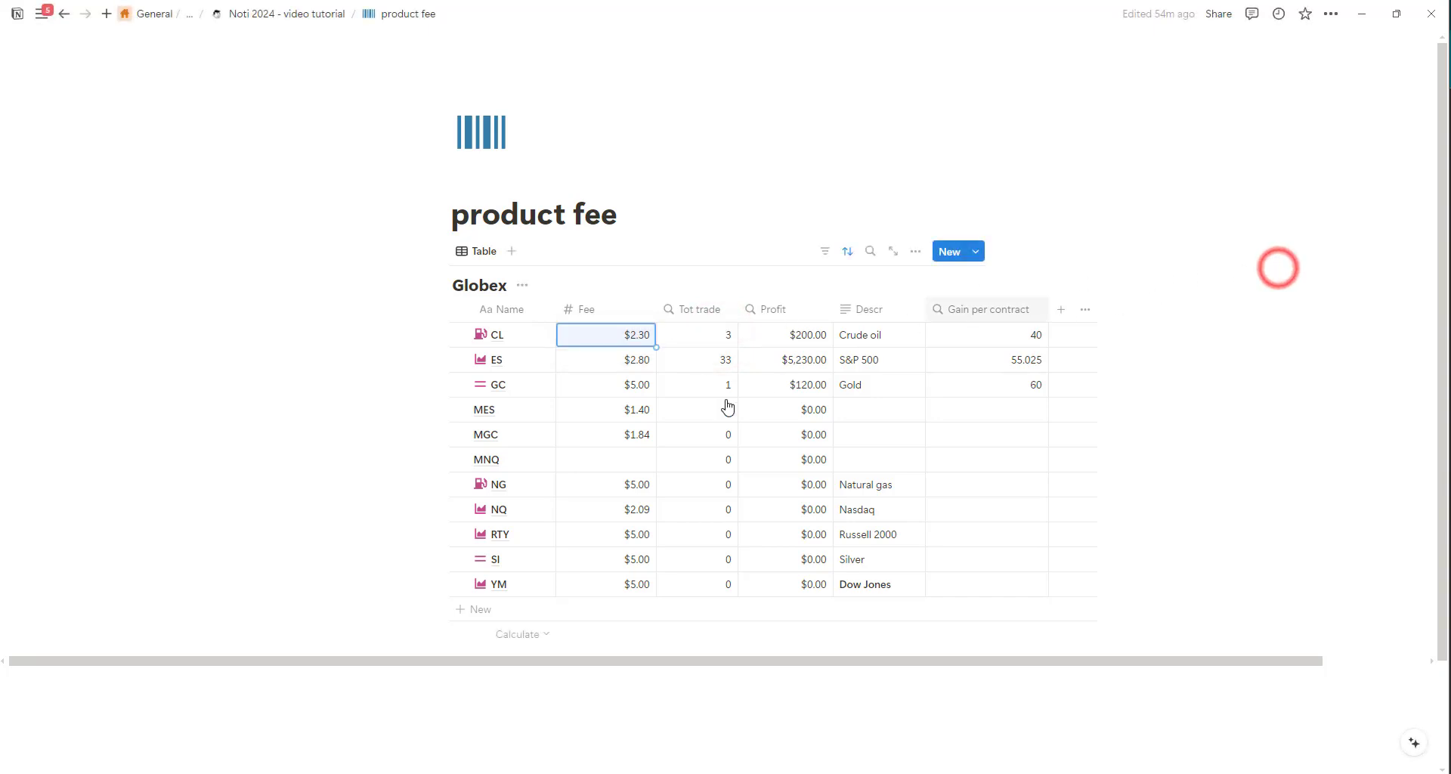
# Set the ES product's fee to $1.37.
pyautogui.click(636, 362)
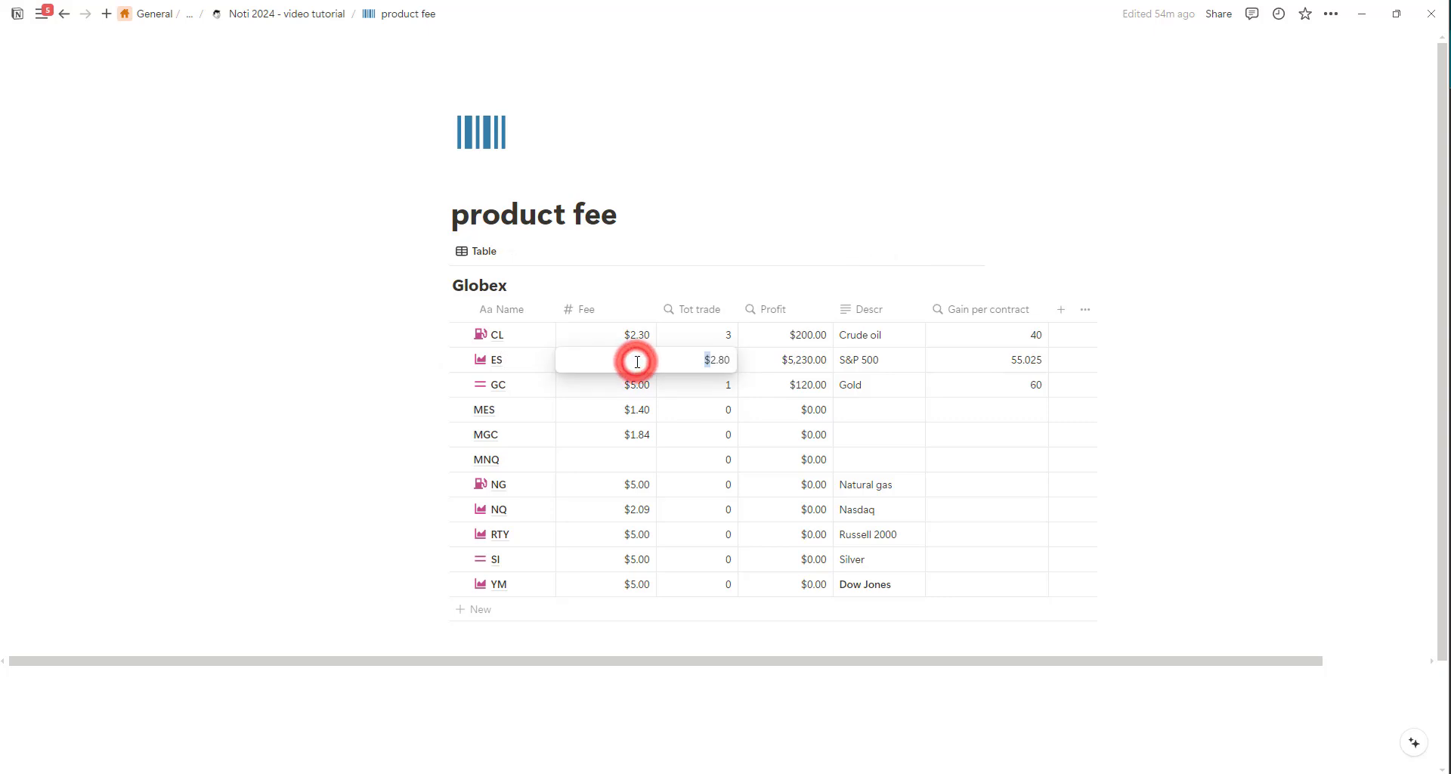
pyautogui.doubleClick(711, 358)
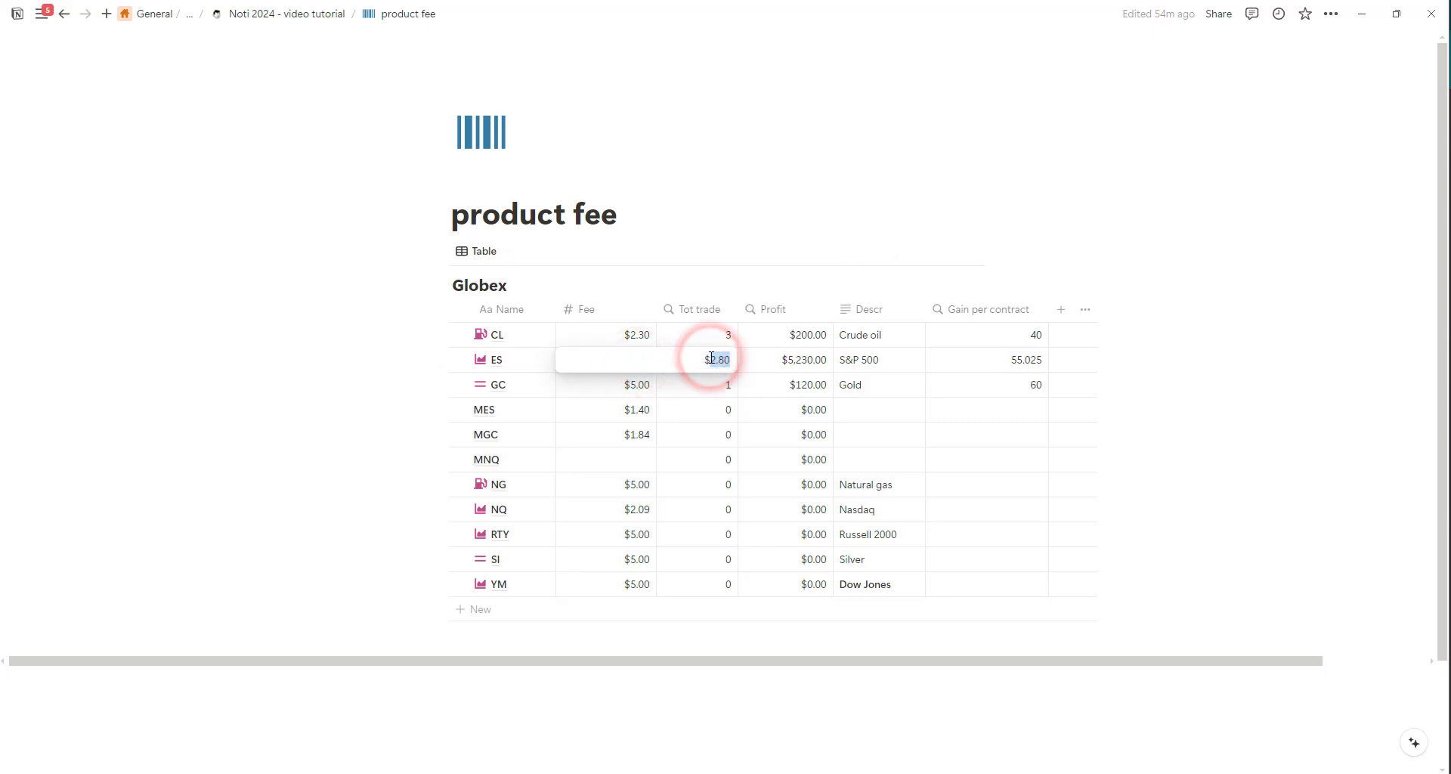
pyautogui.write('1.37')
pyautogui.press('Return')
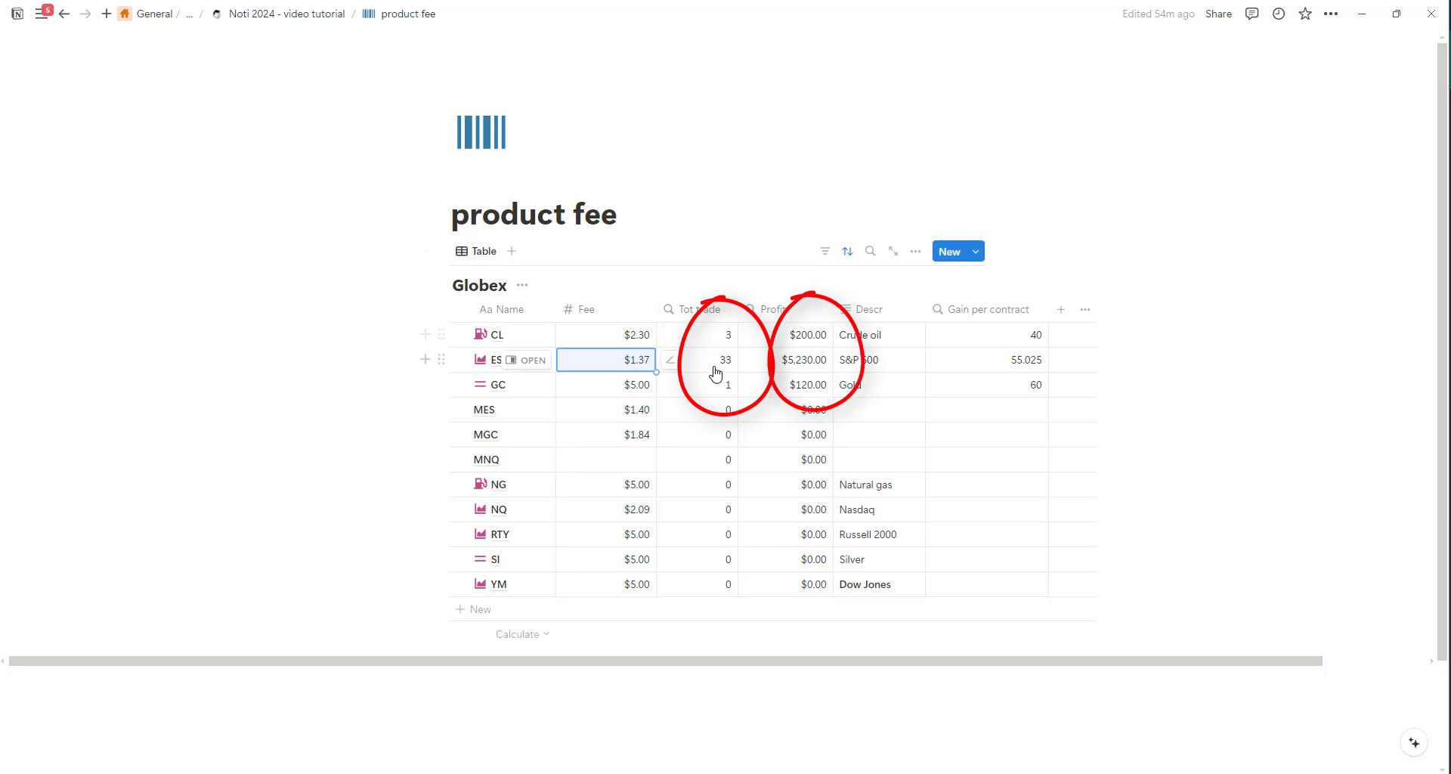
# Return to the Noti 2024 - video tutorial page and review its daily progress table, week table and calendar view.
pyautogui.click(274, 17)
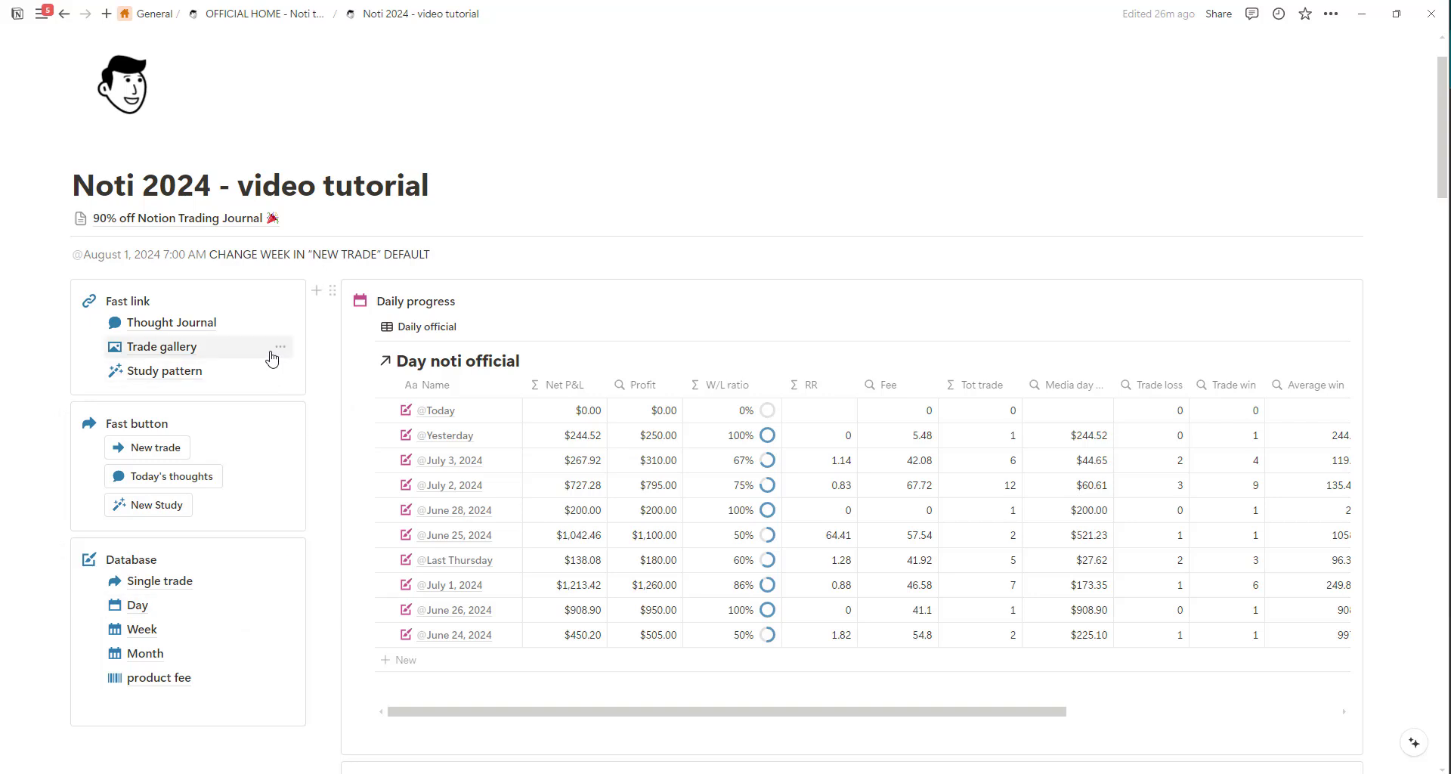
pyautogui.scroll(-3, 272, 356)
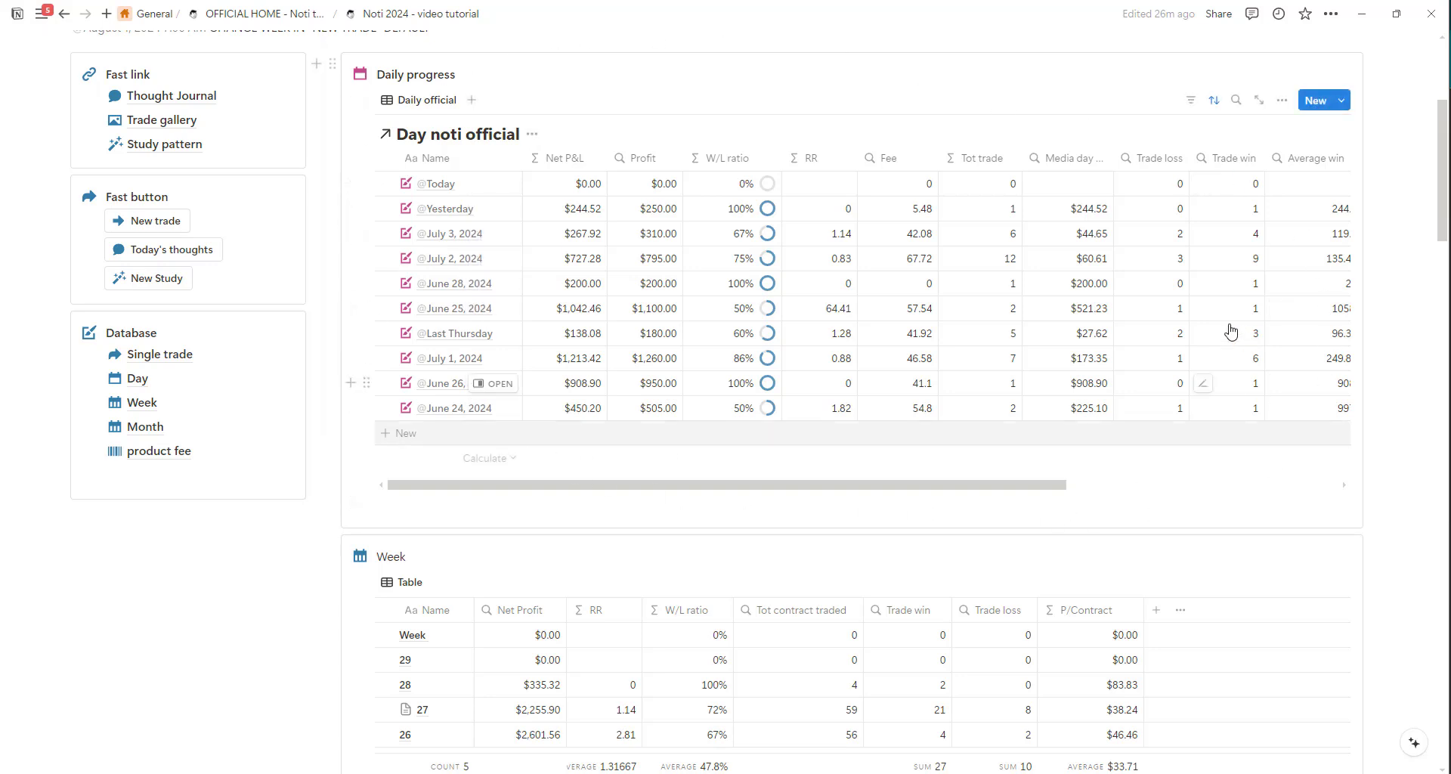
pyautogui.scroll(-2, 451, 393)
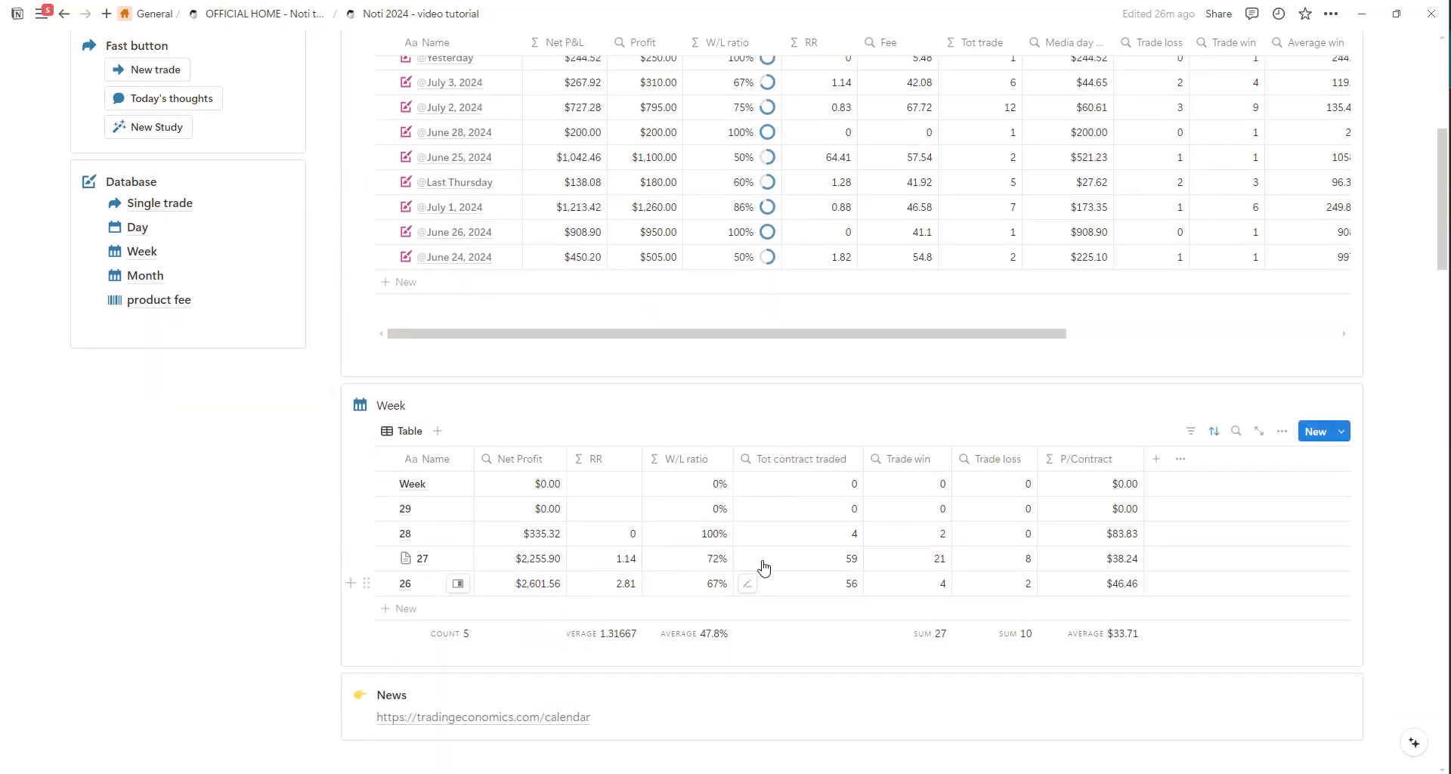
pyautogui.scroll(-1, 472, 546)
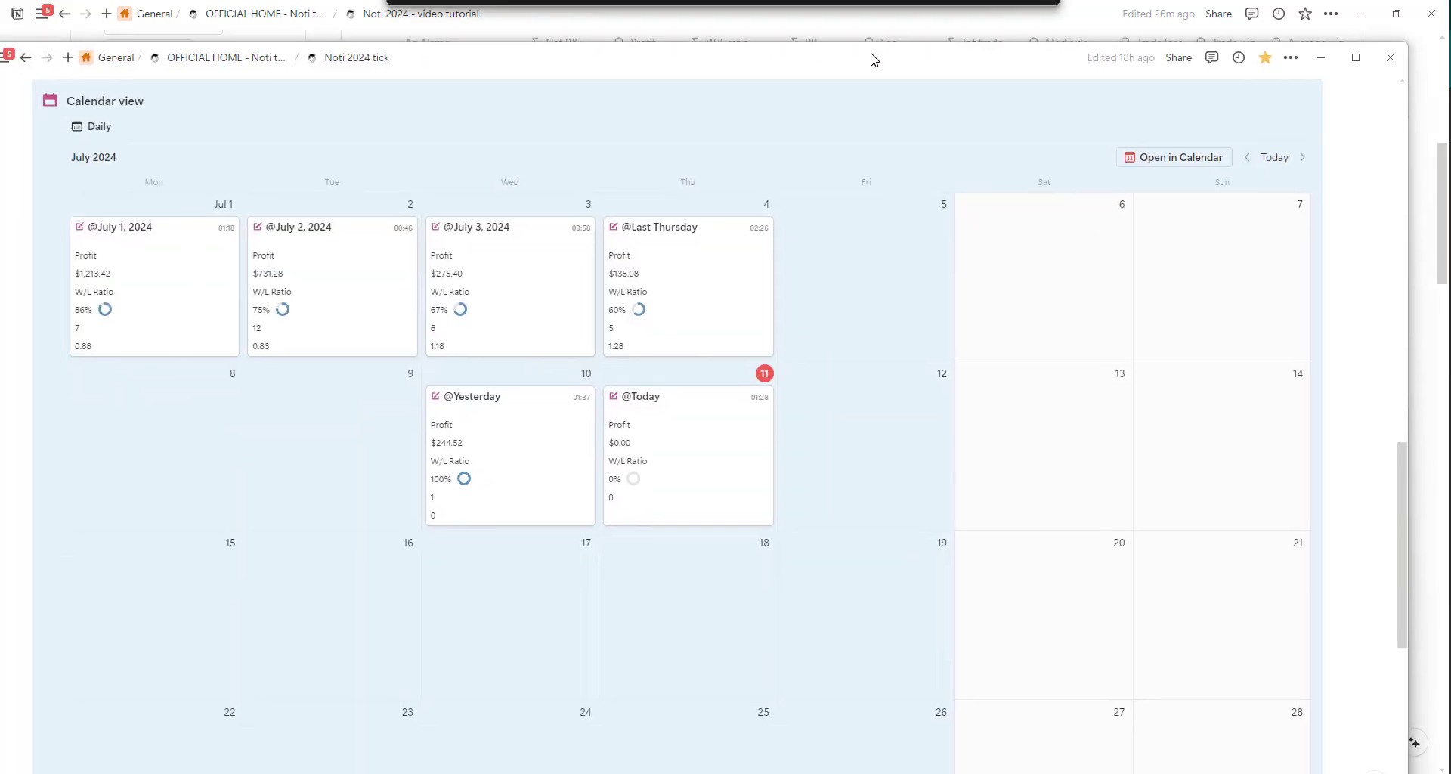
pyautogui.click(868, 52)
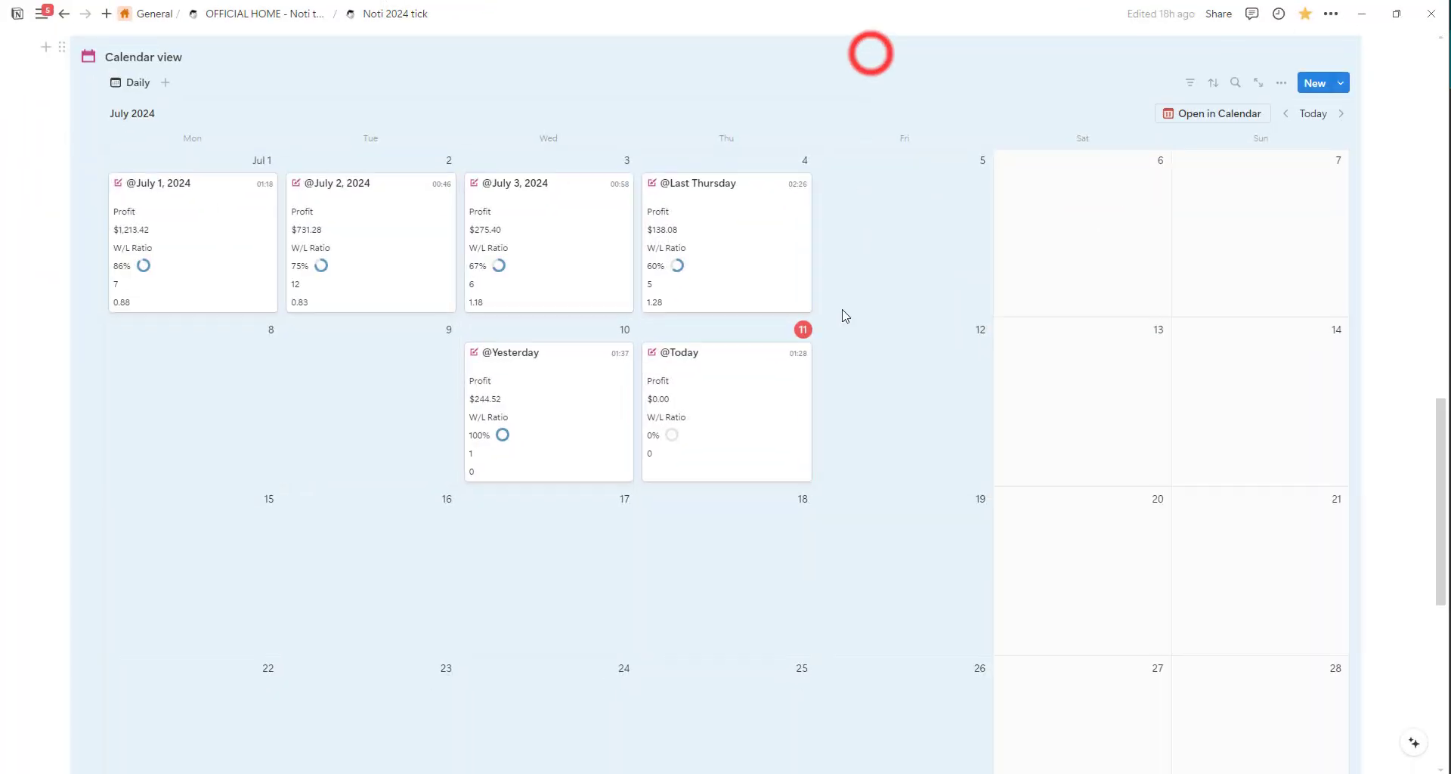
pyautogui.scroll(4, 844, 315)
pyautogui.scroll(-2, 748, 320)
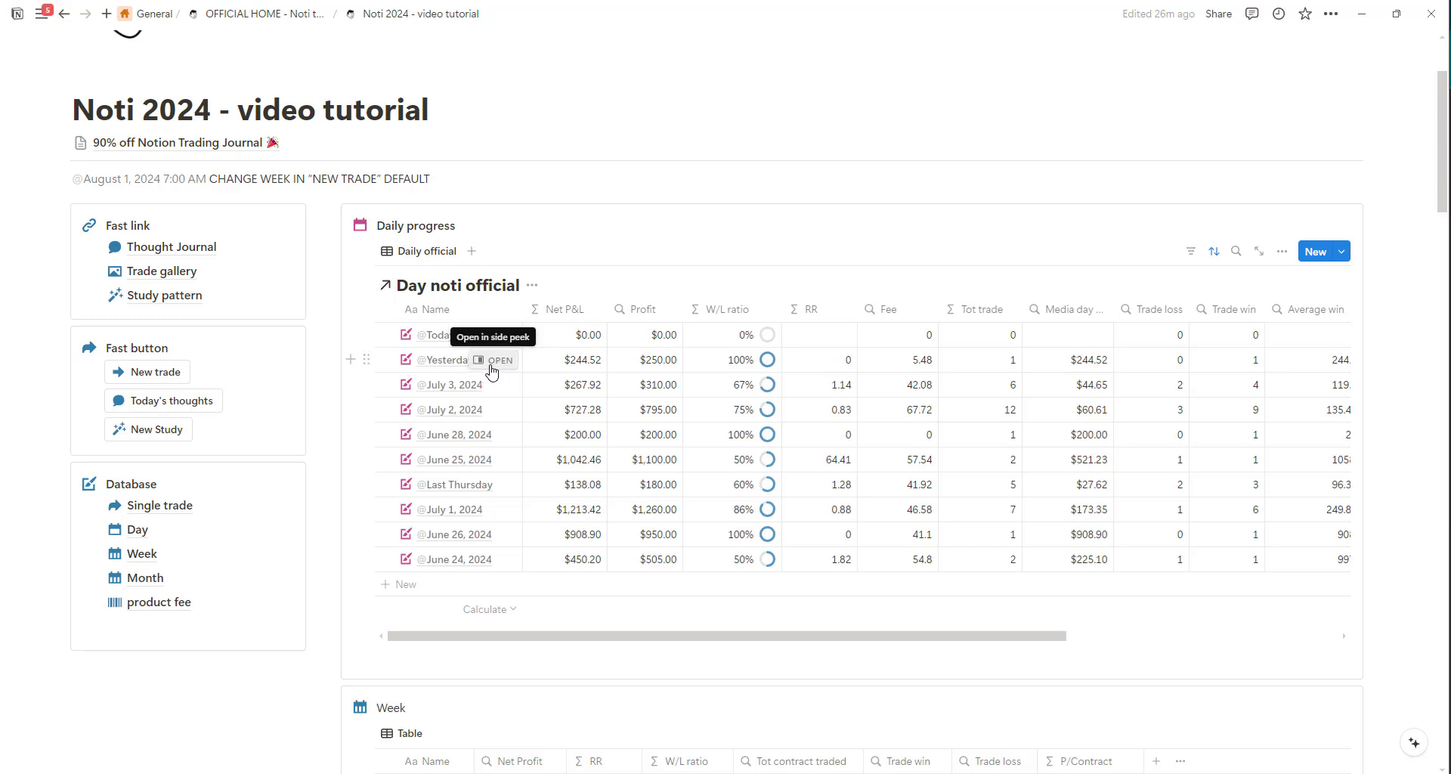
pyautogui.click(1343, 254)
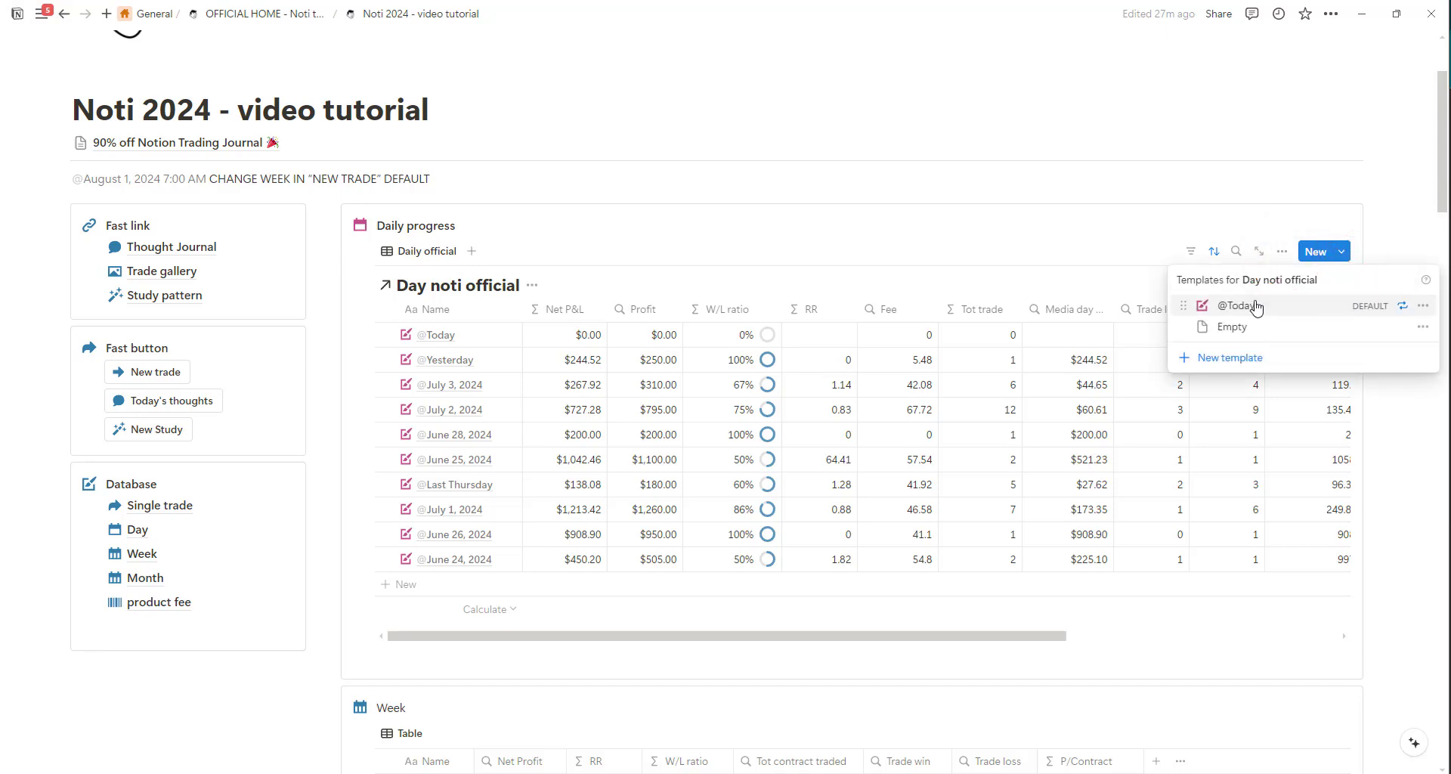
pyautogui.click(1403, 307)
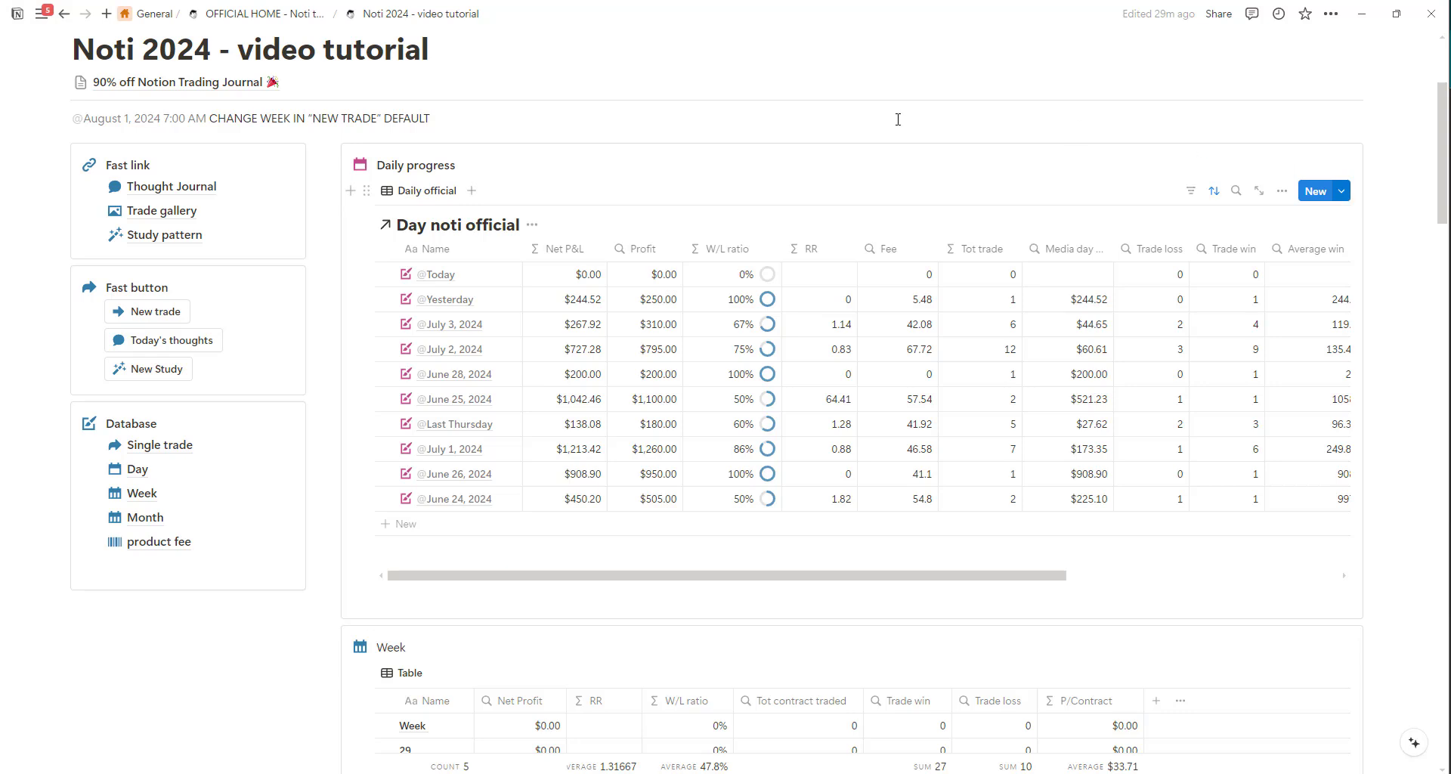
pyautogui.scroll(1, 944, 136)
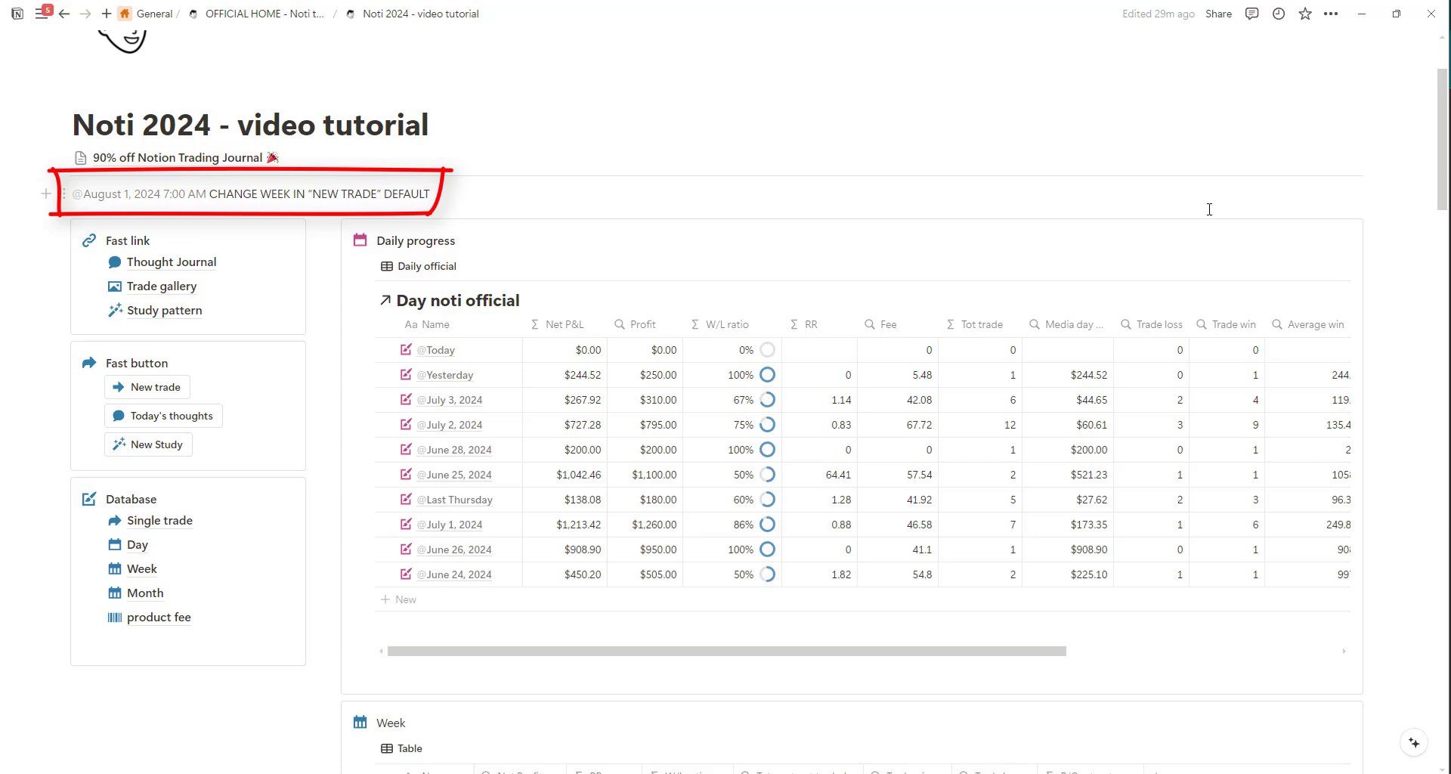
pyautogui.click(1342, 267)
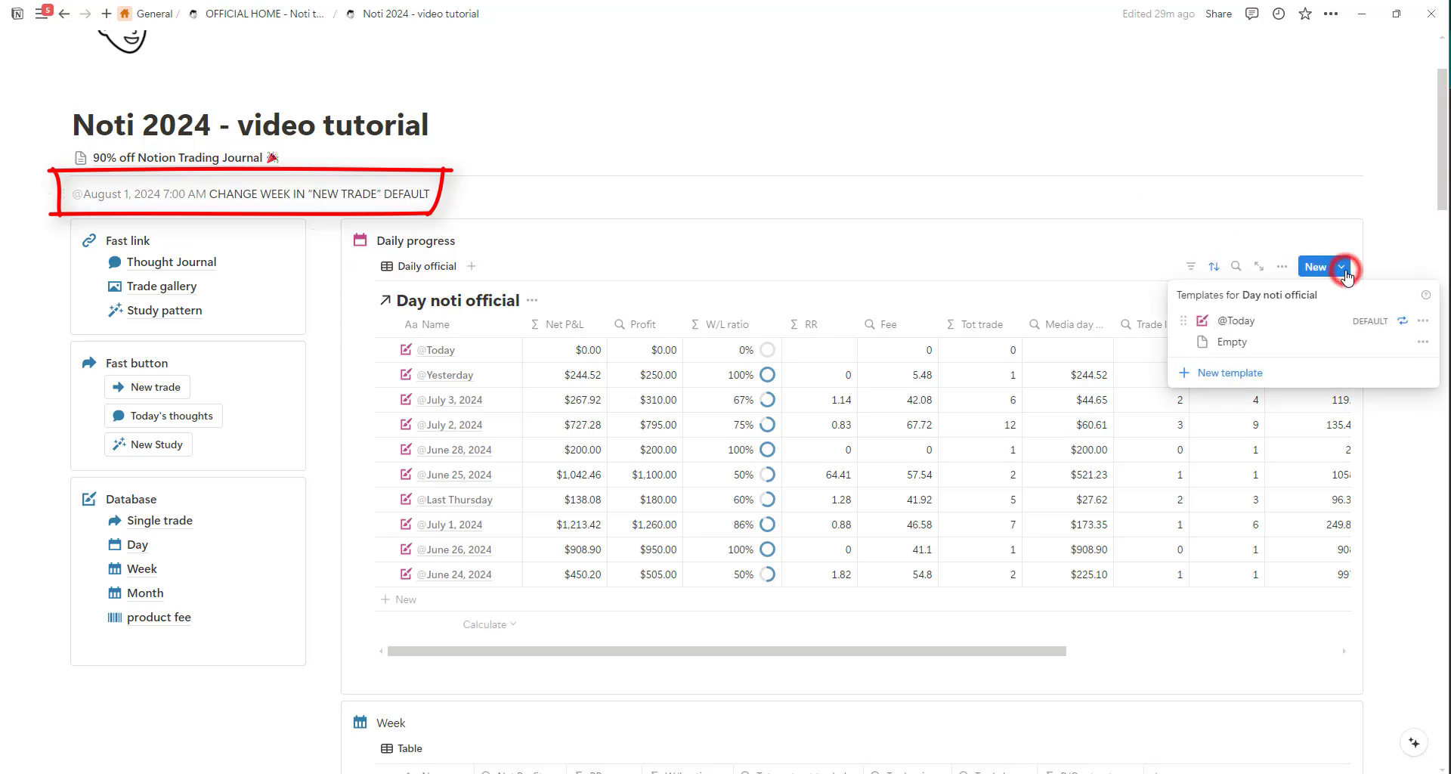
pyautogui.click(1424, 329)
pyautogui.click(1296, 321)
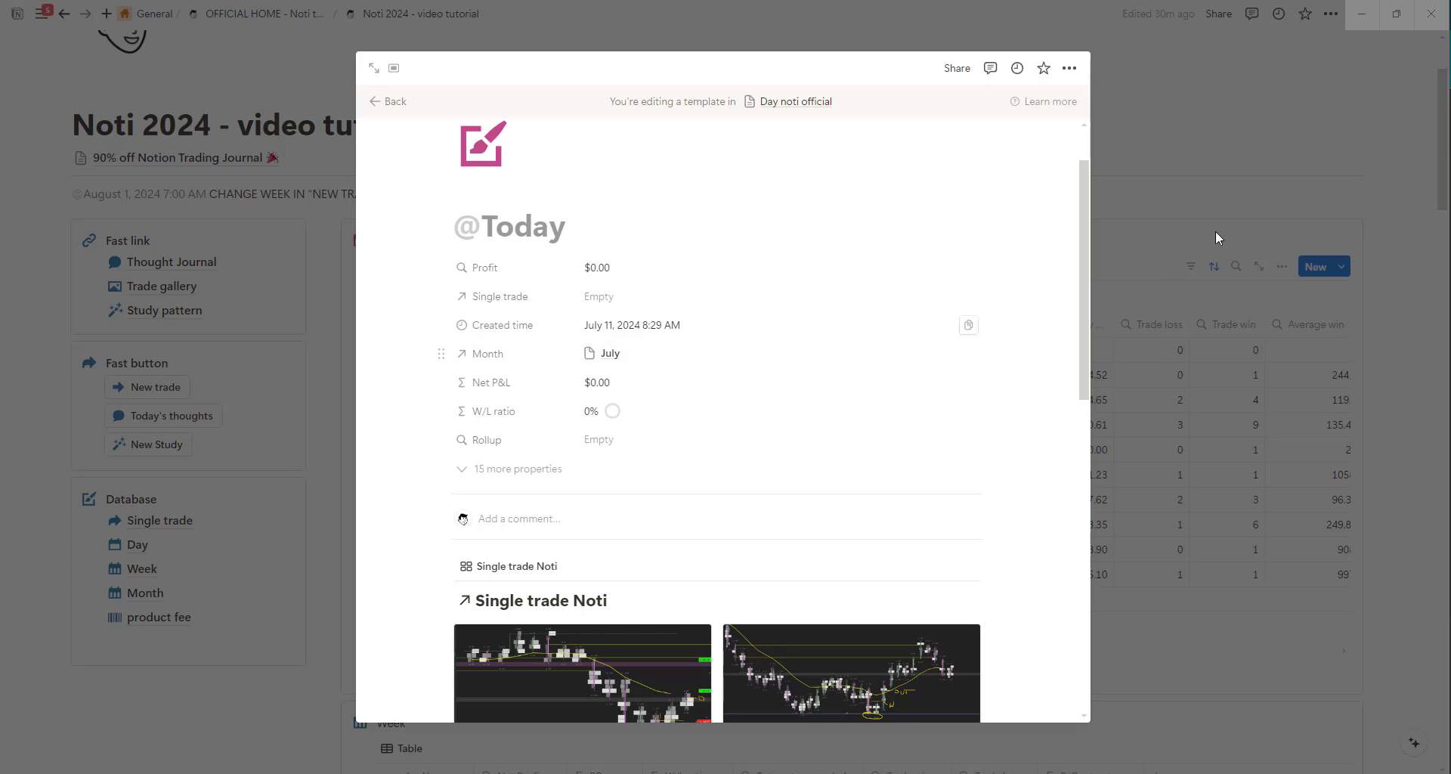
pyautogui.click(1239, 144)
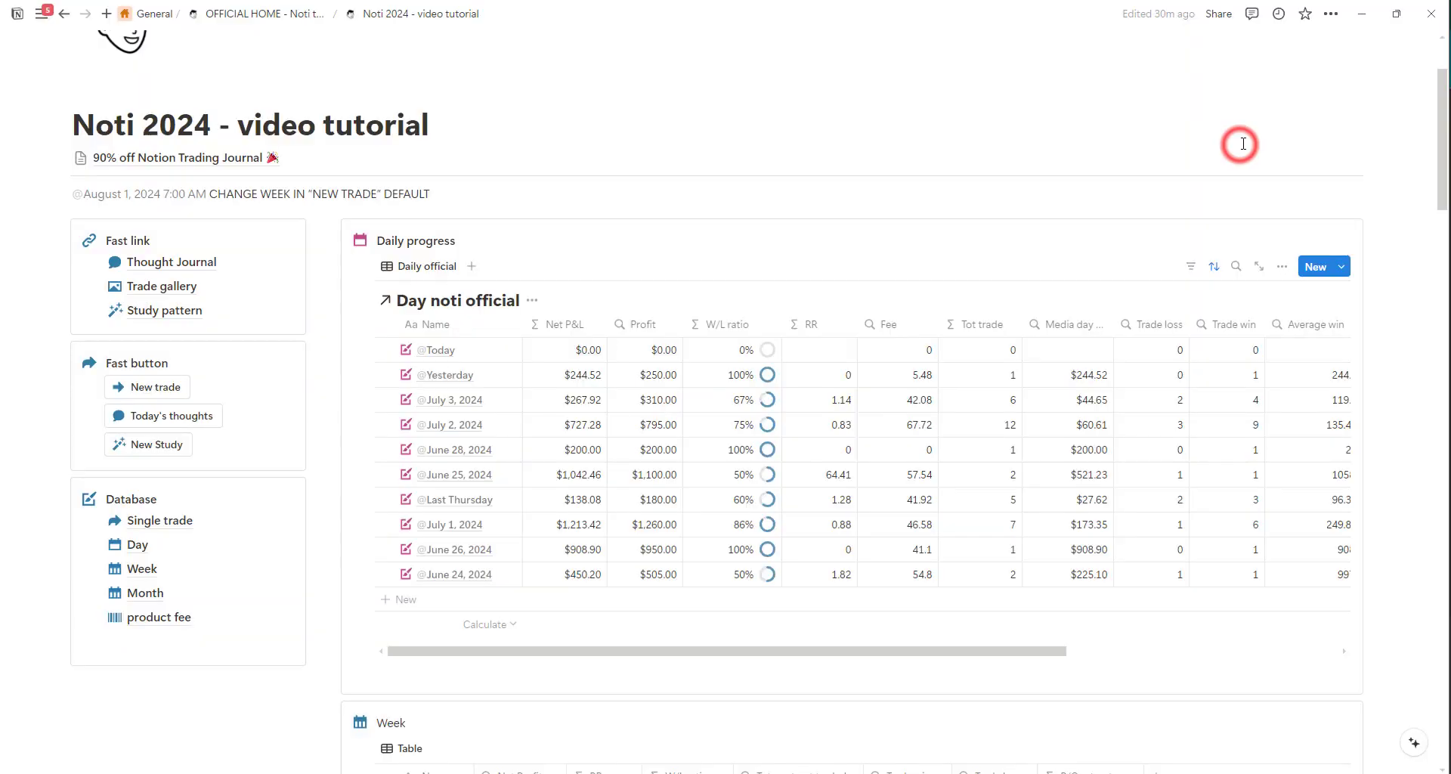
pyautogui.click(1308, 274)
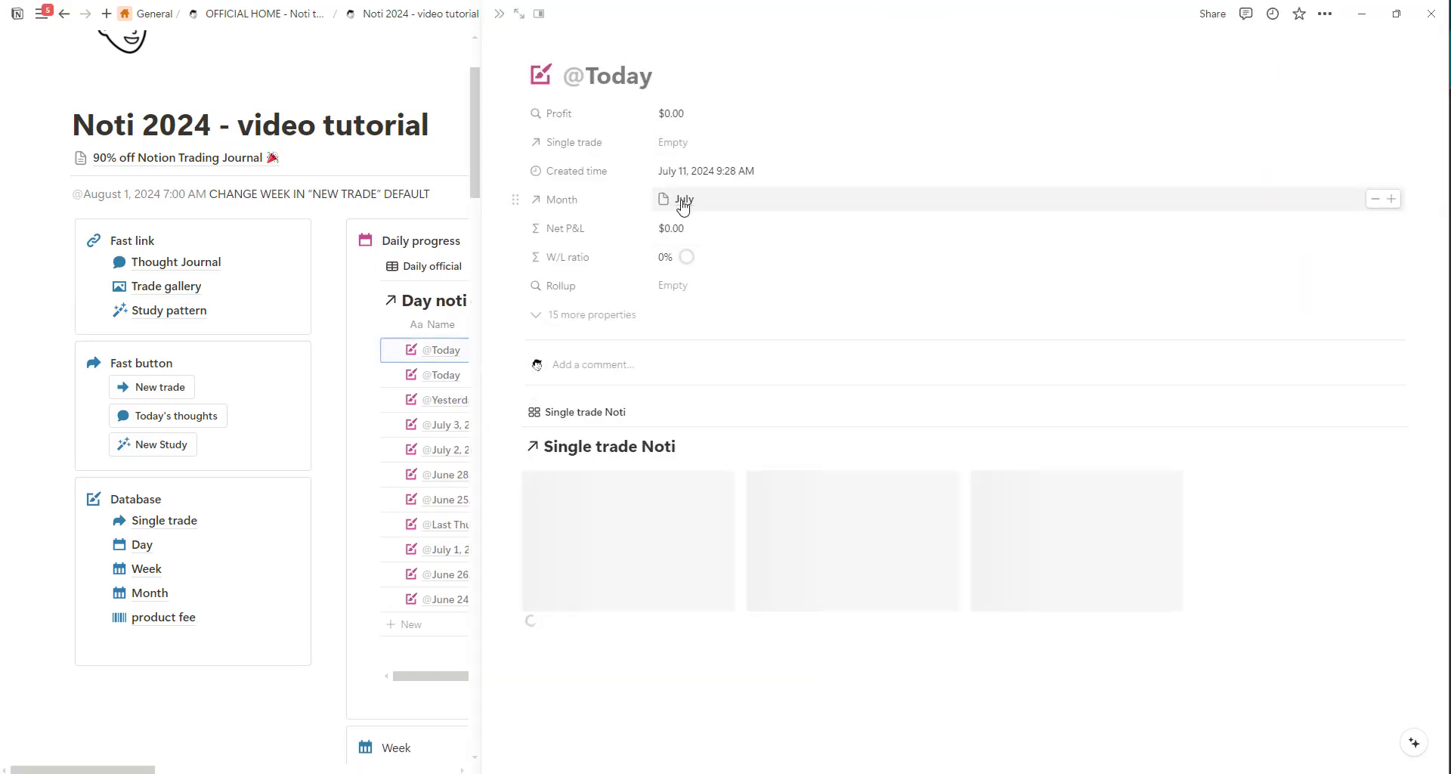
pyautogui.press('Escape')
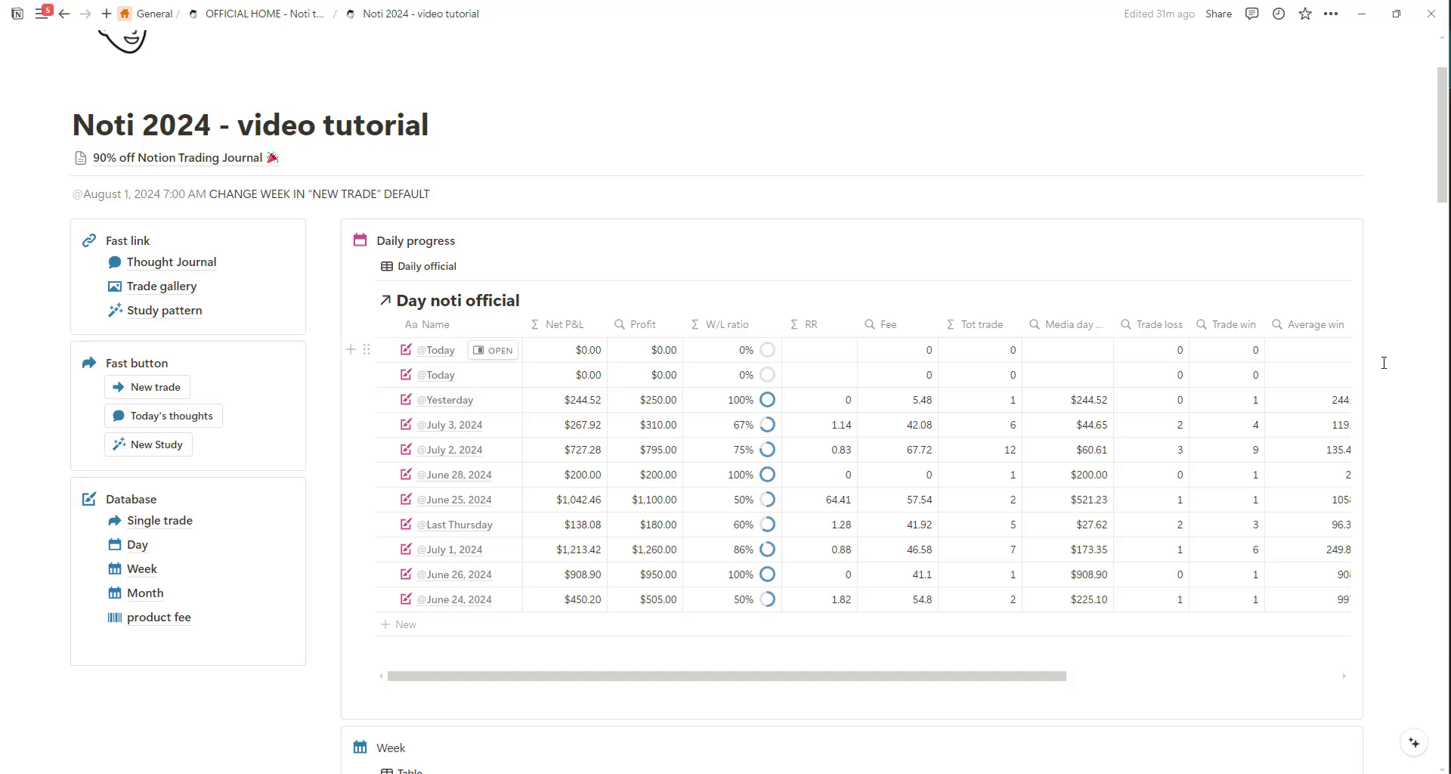
pyautogui.scroll(-1, 1383, 363)
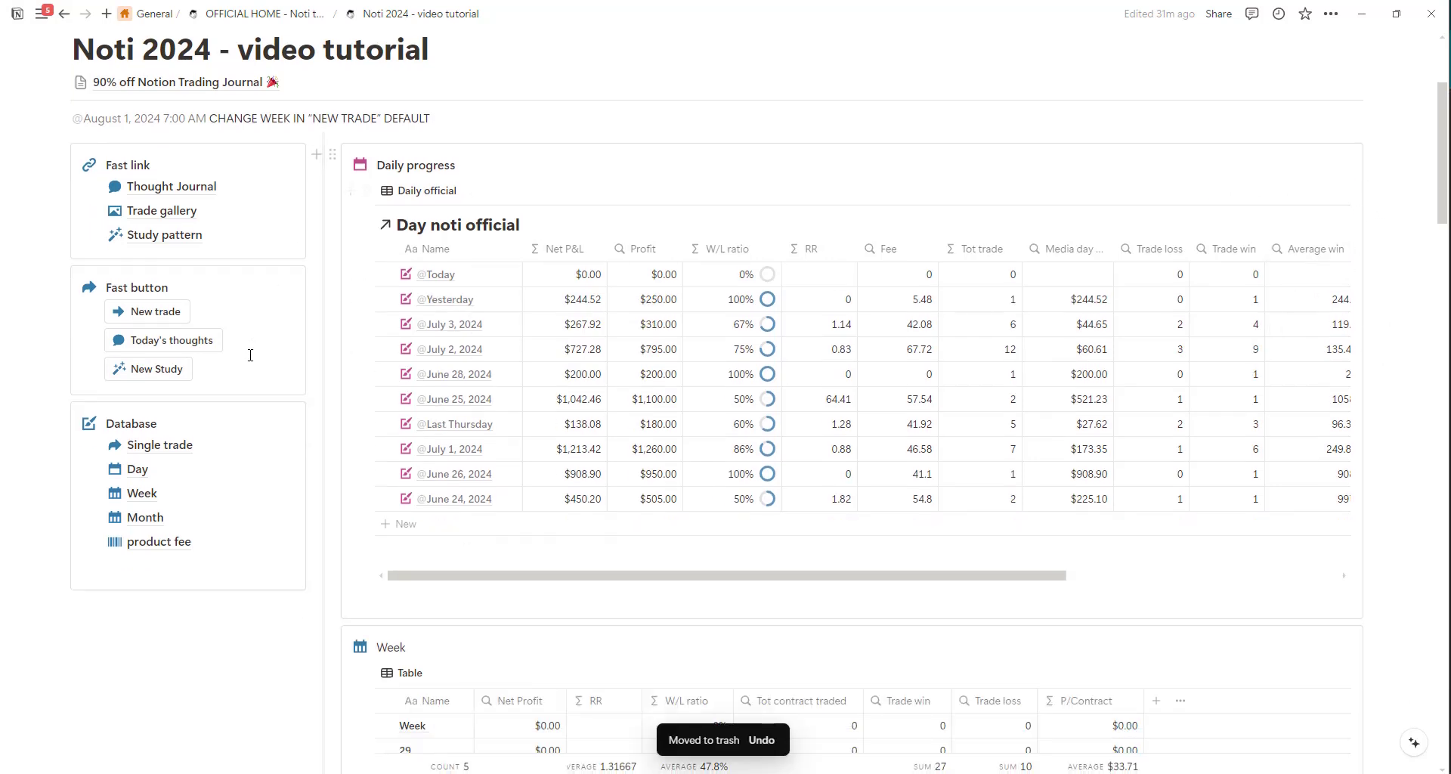
pyautogui.click(173, 448)
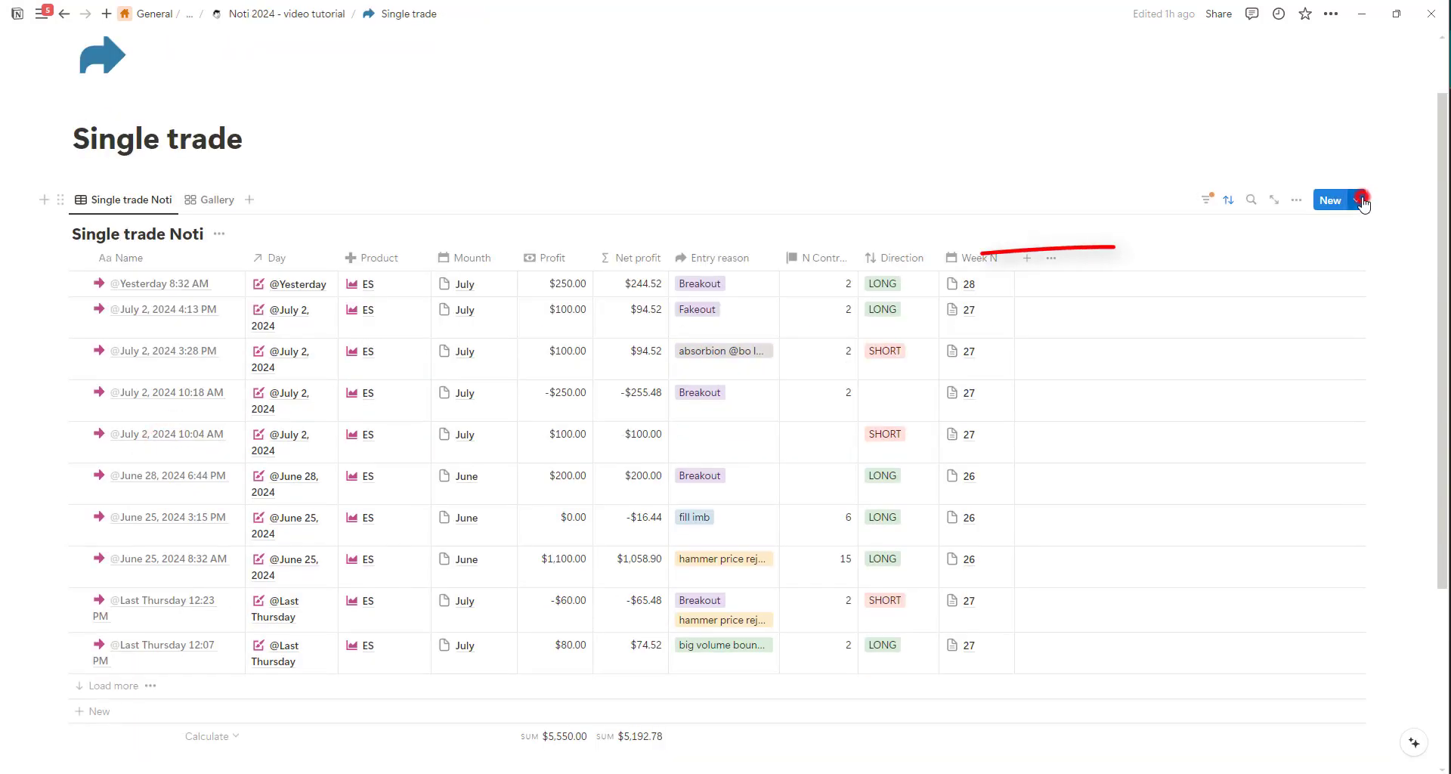
pyautogui.click(1358, 200)
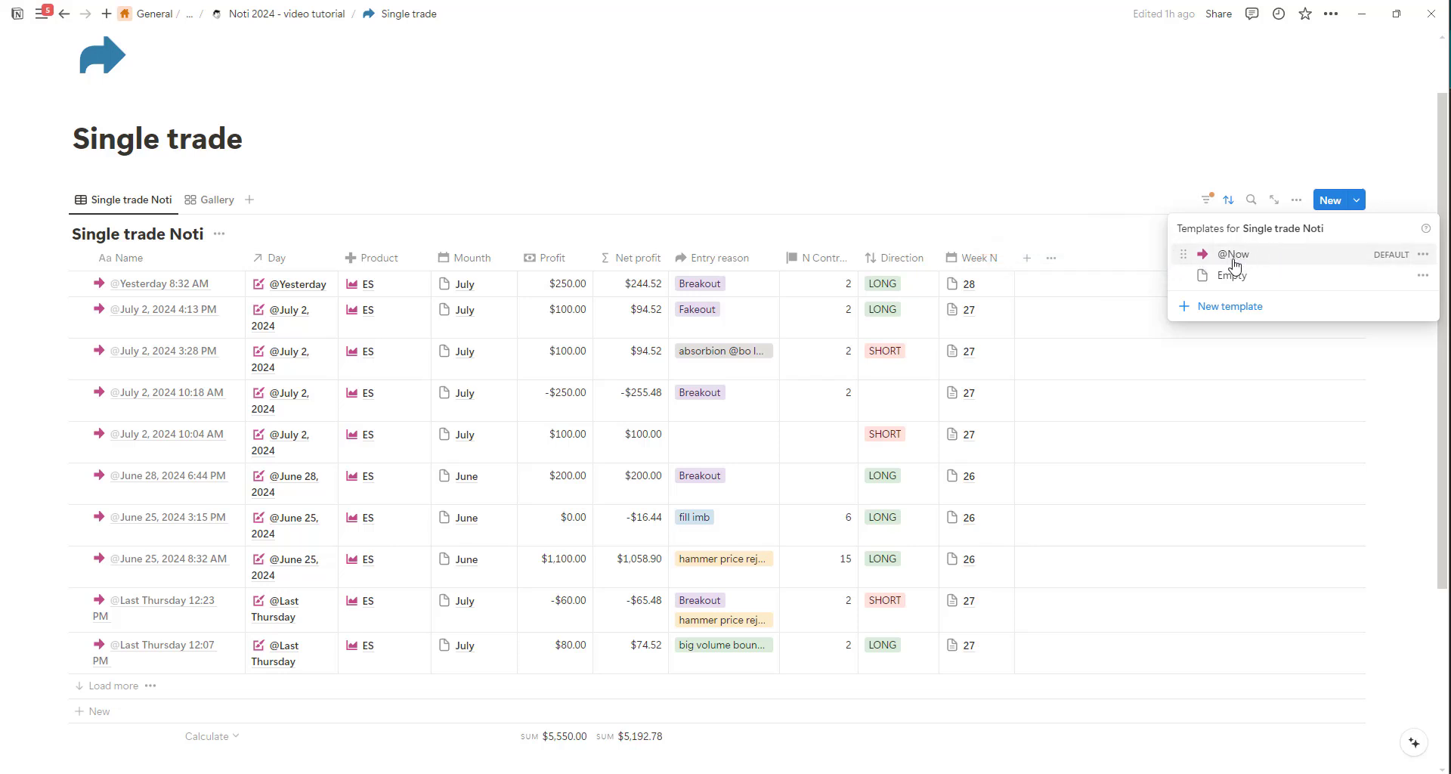
pyautogui.click(1423, 254)
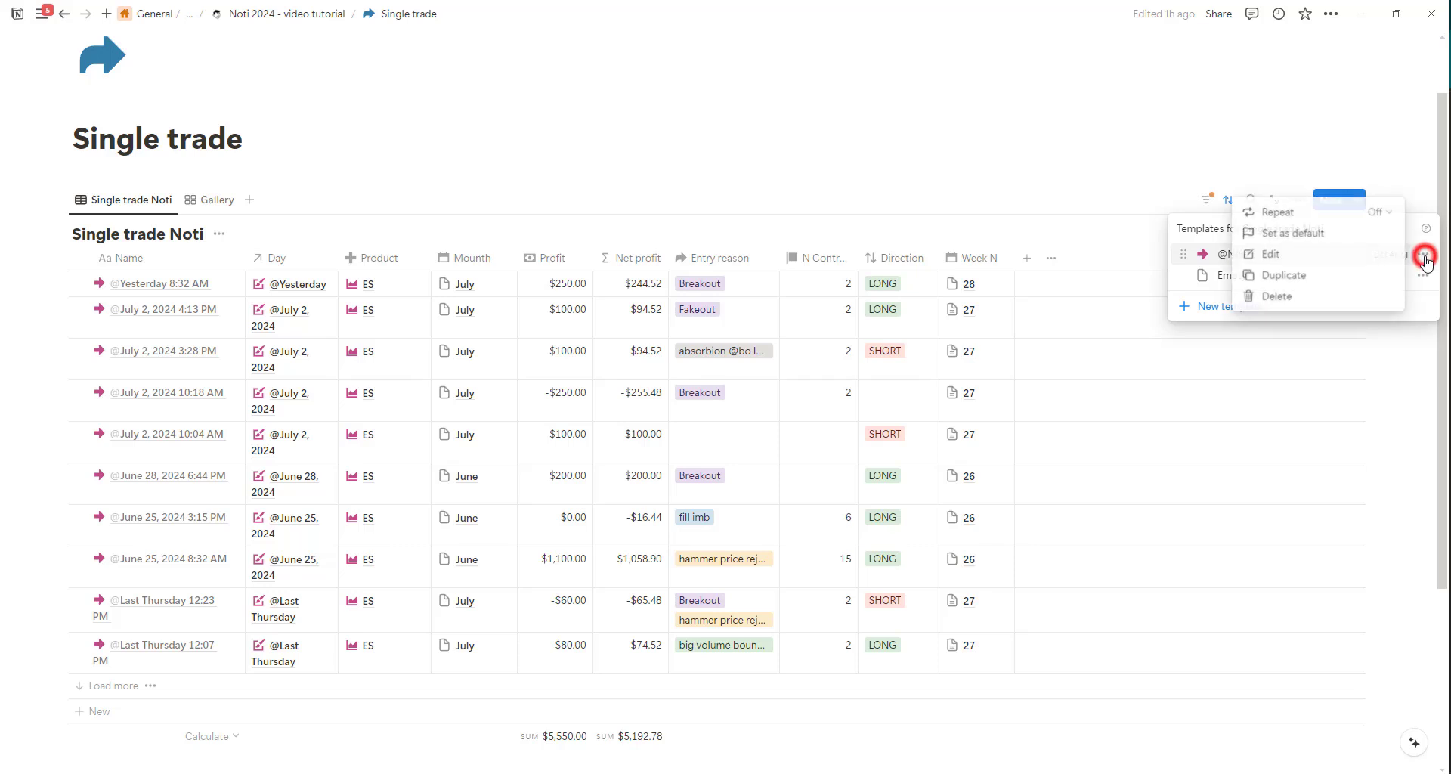
pyautogui.click(1317, 259)
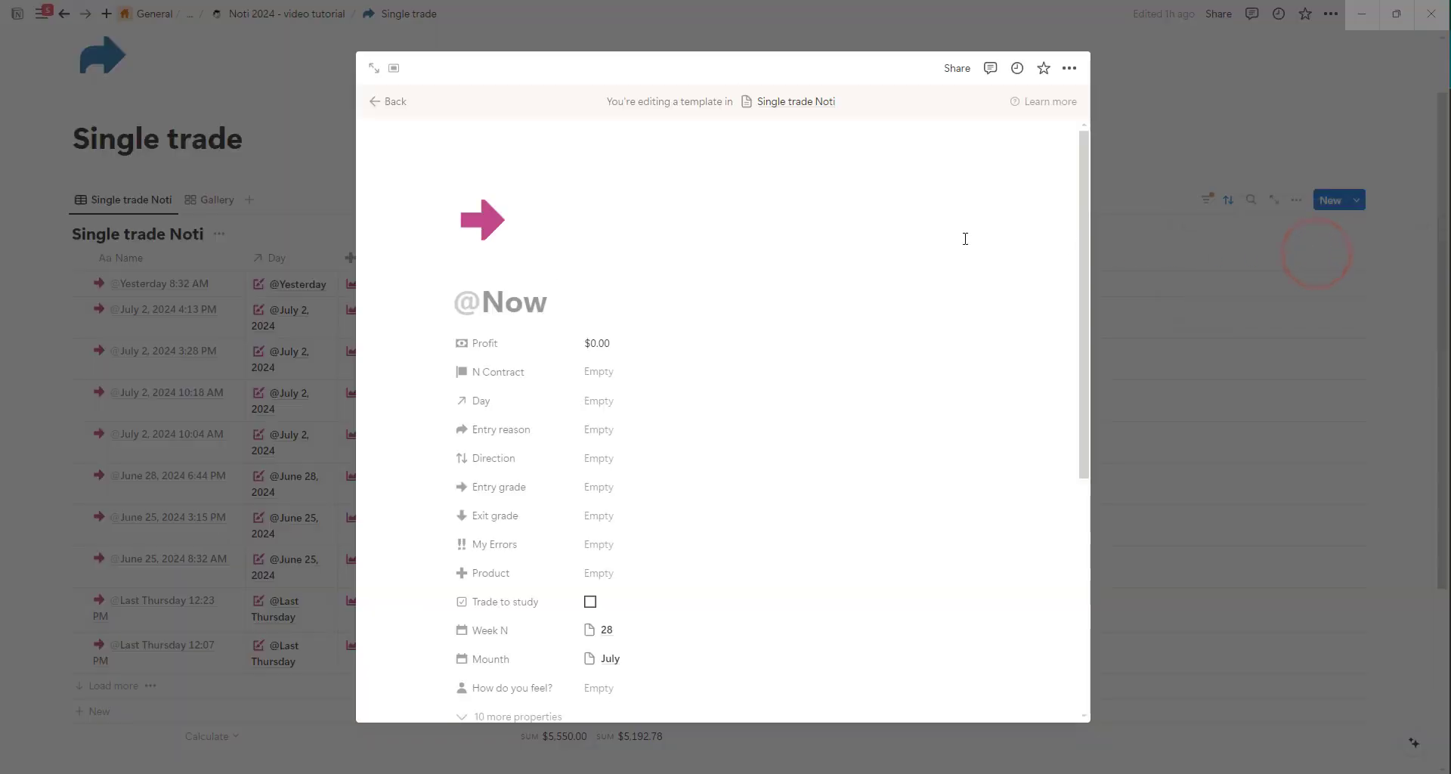
pyautogui.scroll(-2, 866, 262)
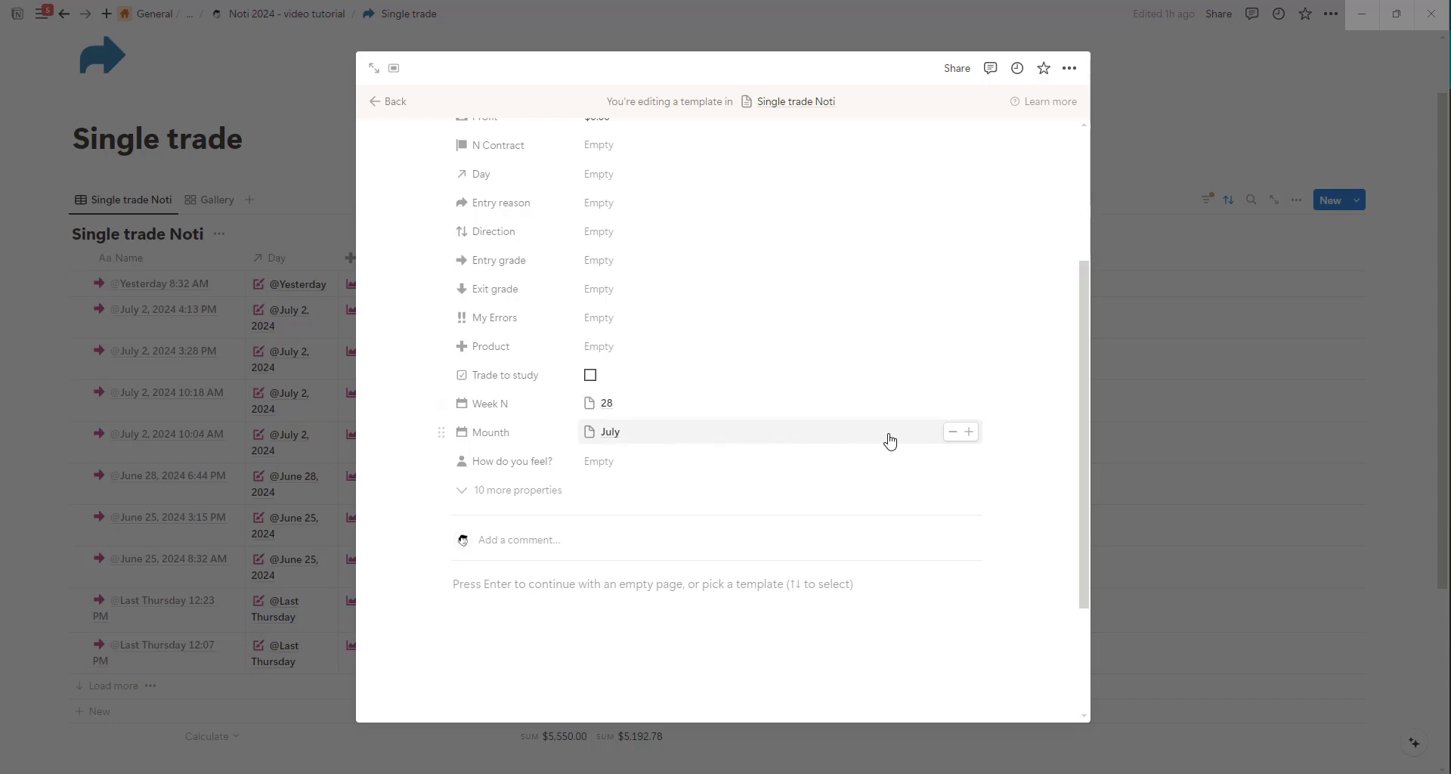
pyautogui.click(952, 438)
pyautogui.click(649, 434)
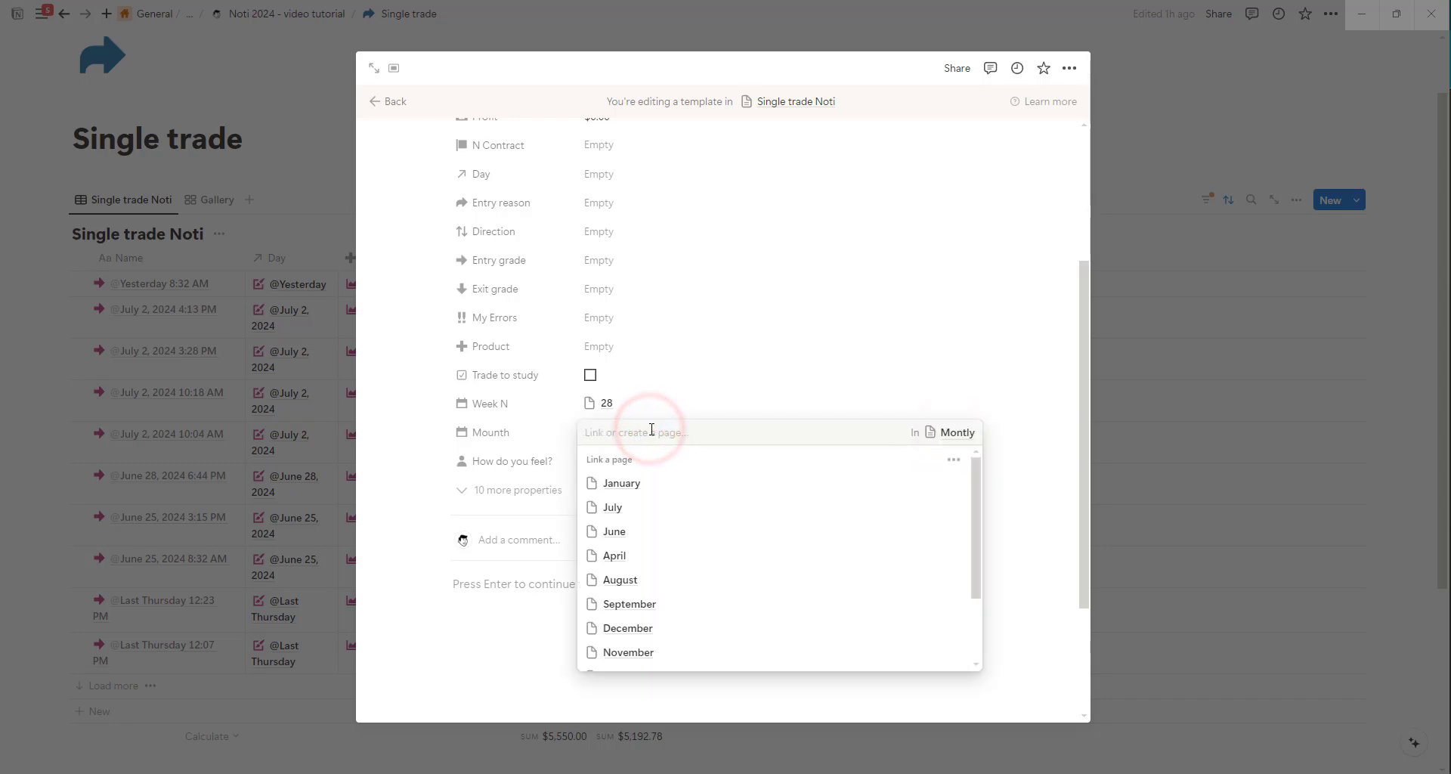
pyautogui.click(644, 582)
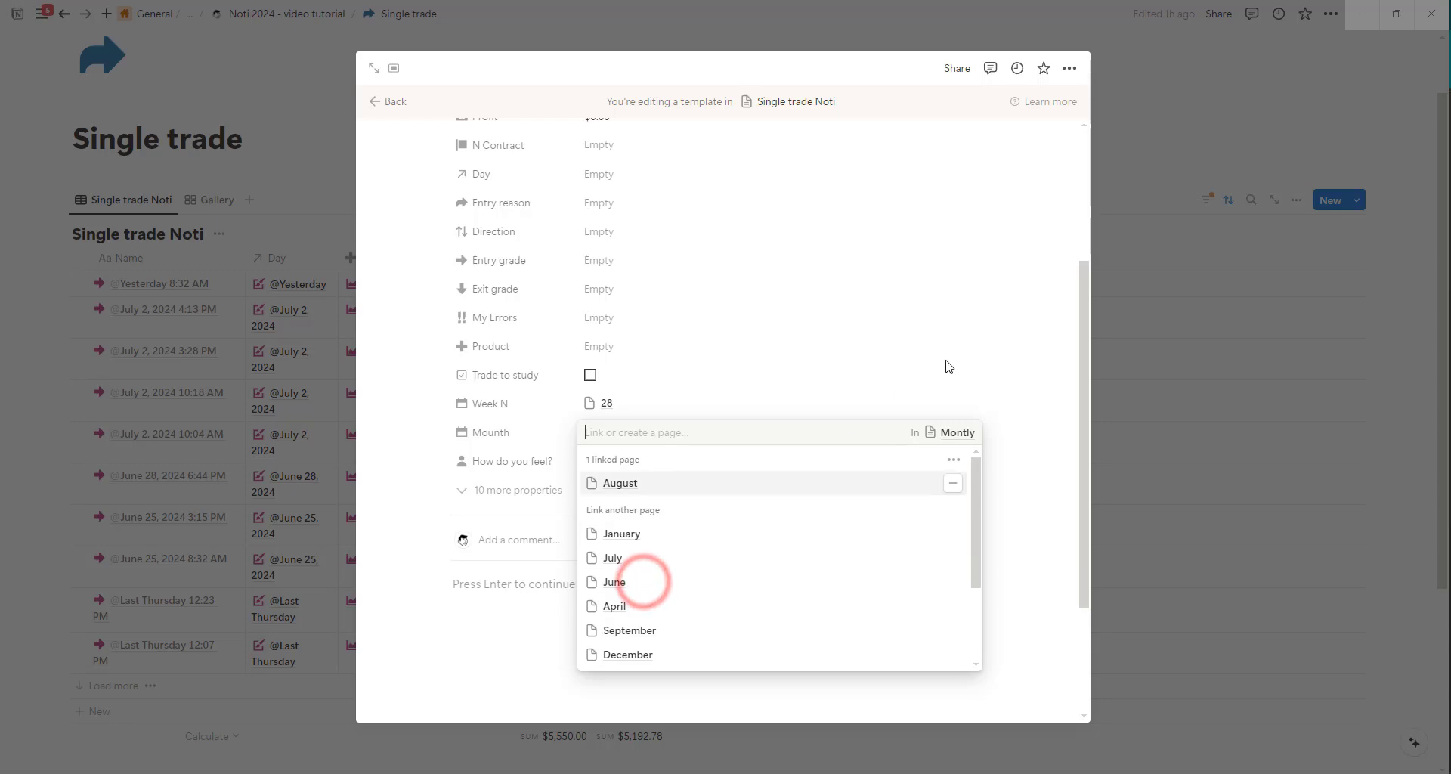
pyautogui.click(942, 356)
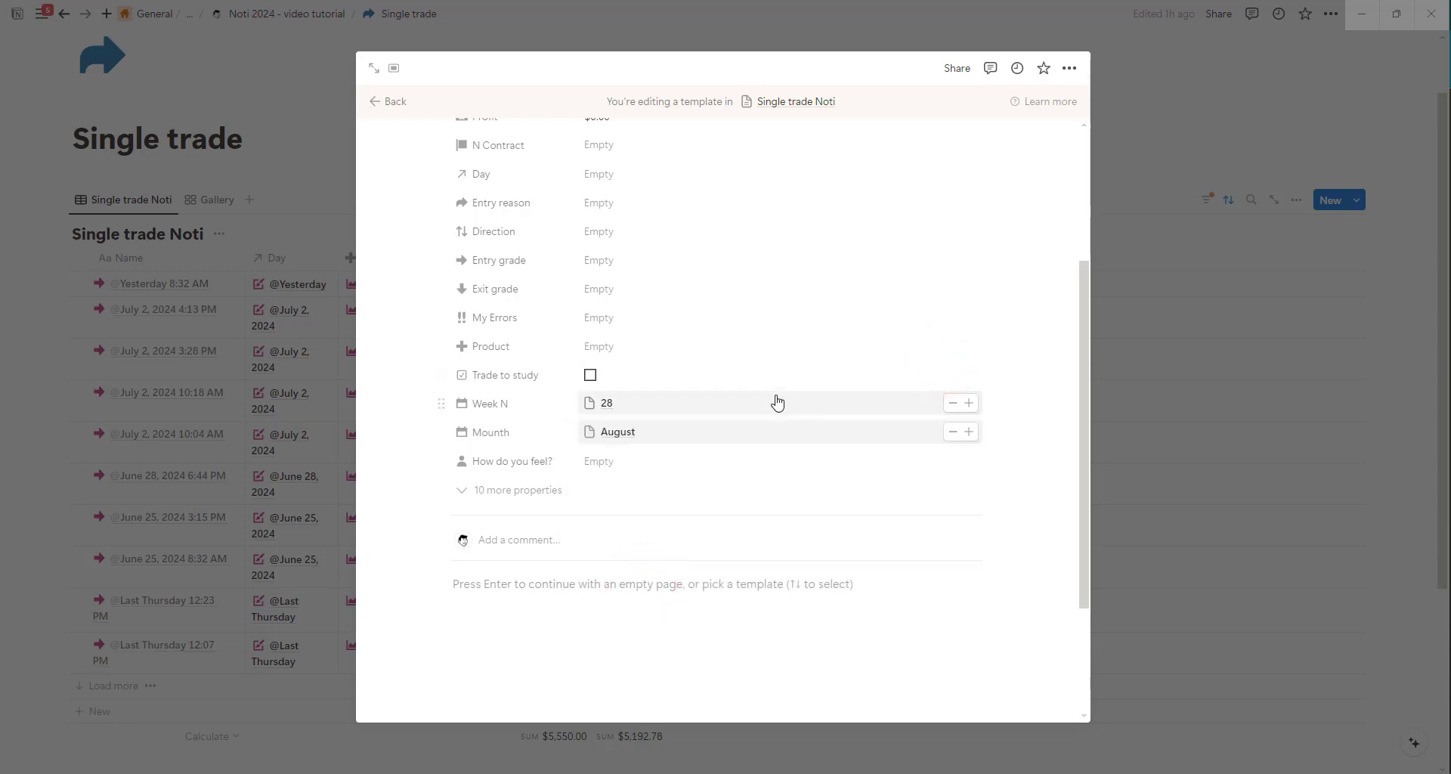
pyautogui.click(953, 404)
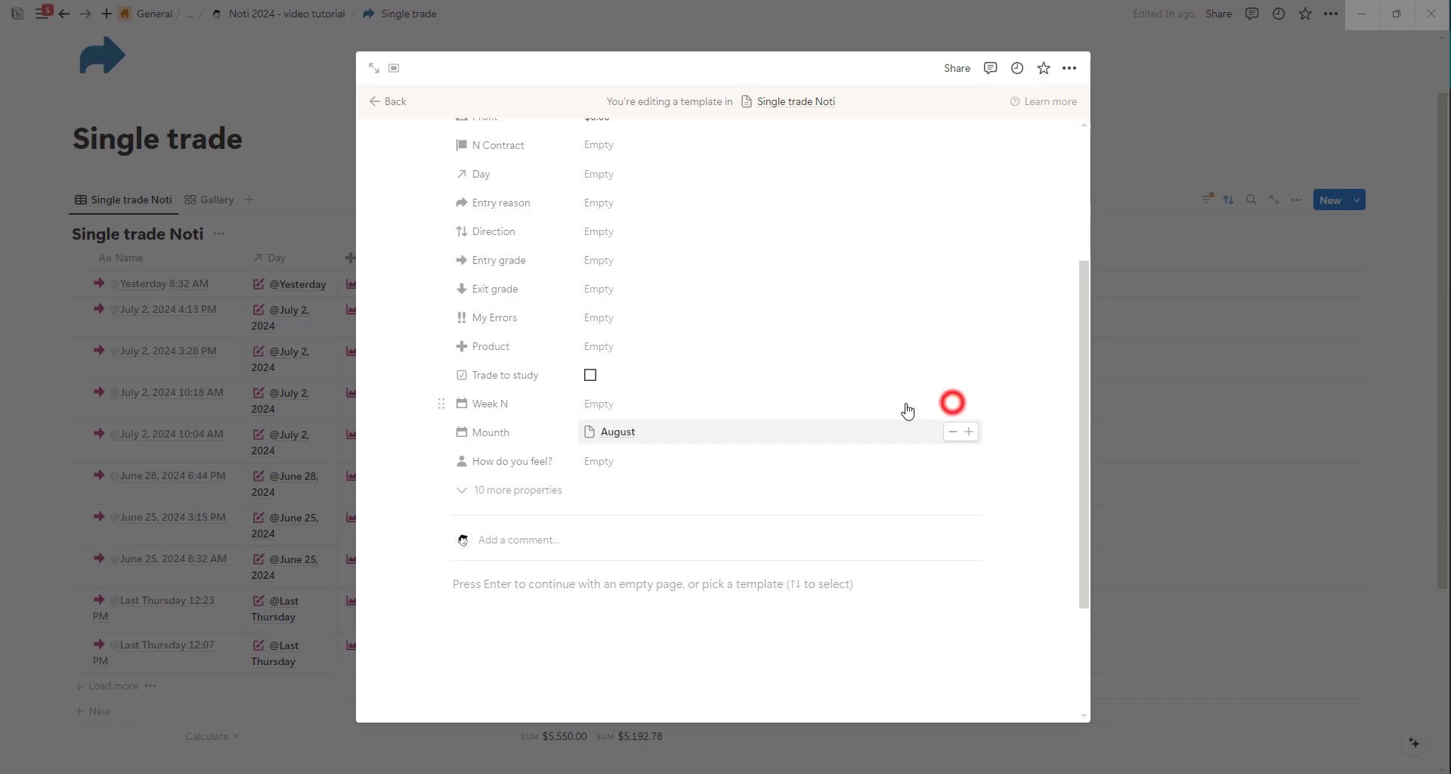
pyautogui.click(665, 402)
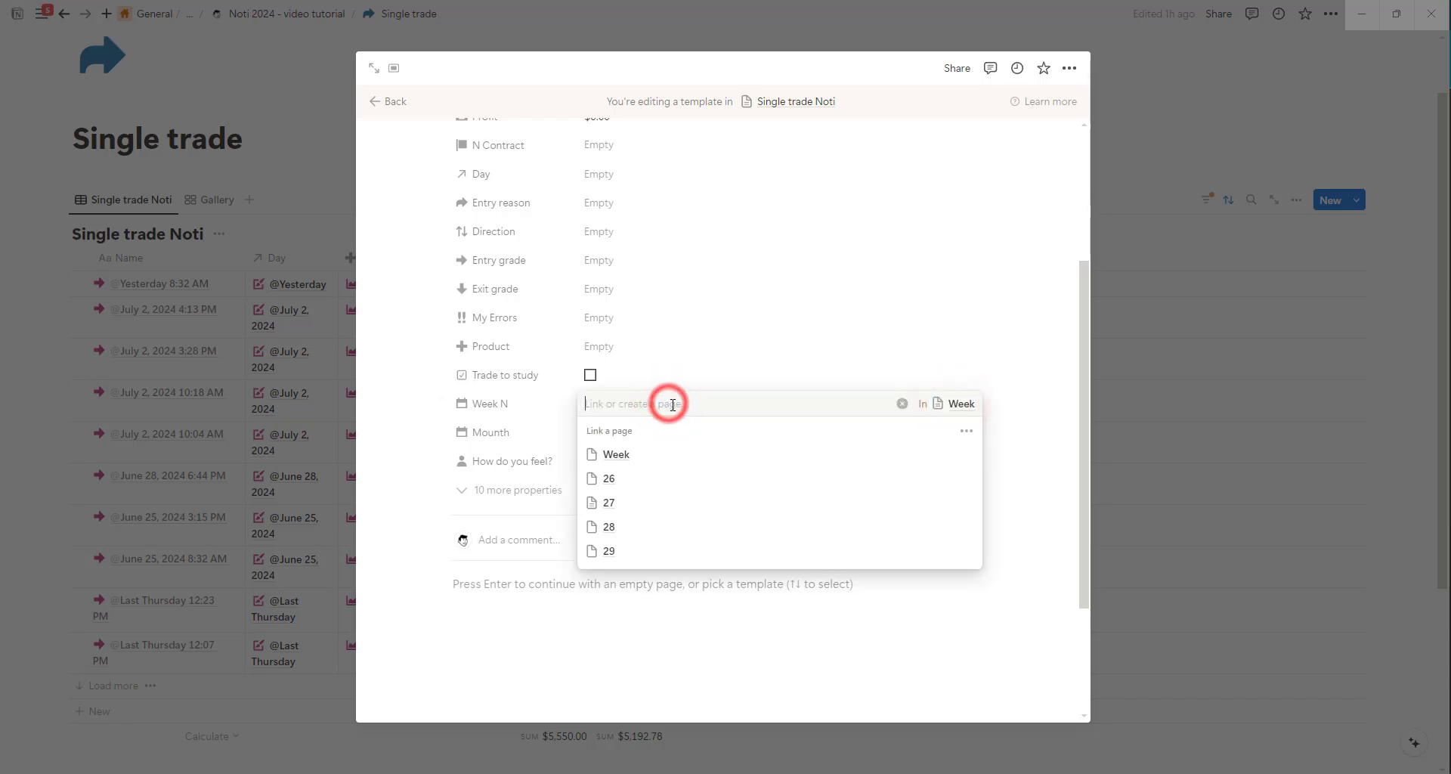
pyautogui.write('29')
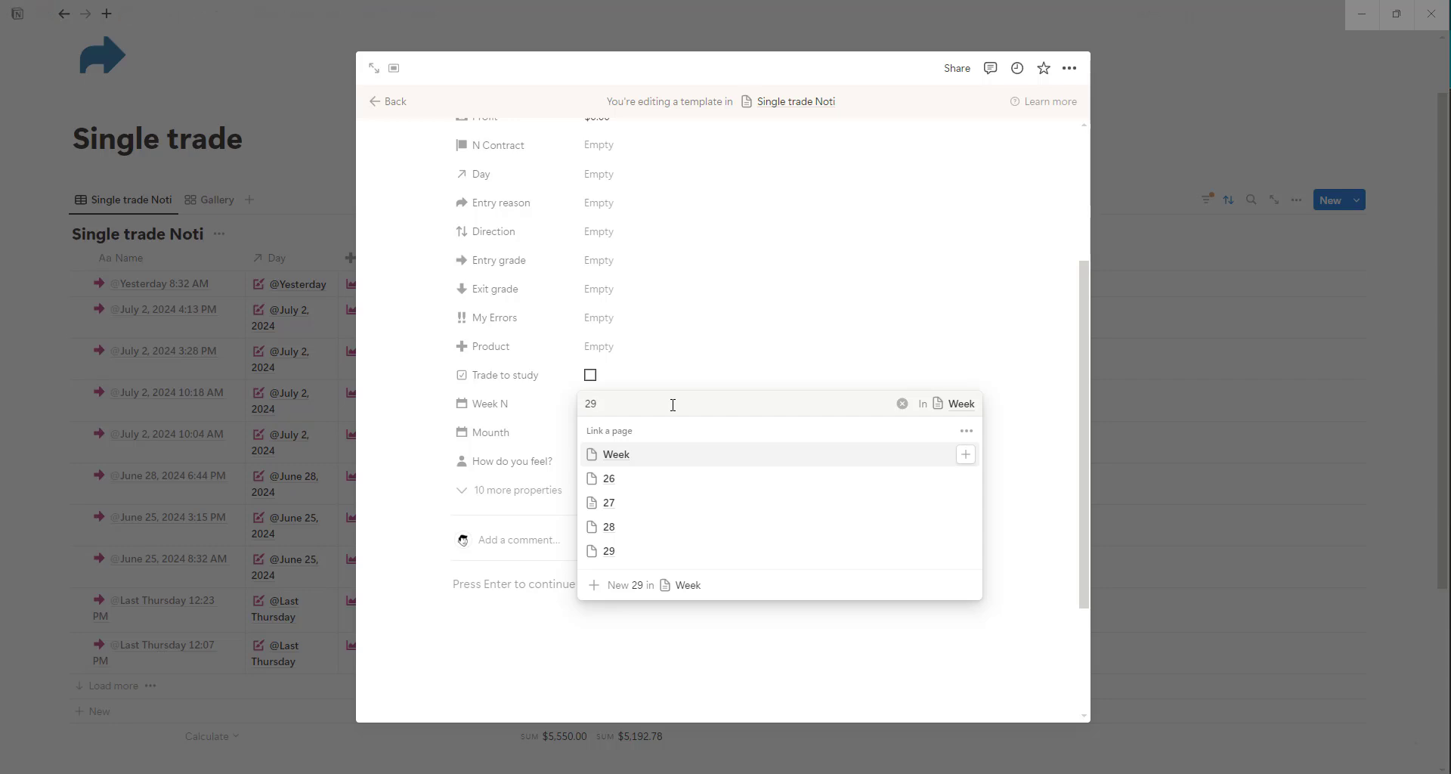
pyautogui.click(632, 493)
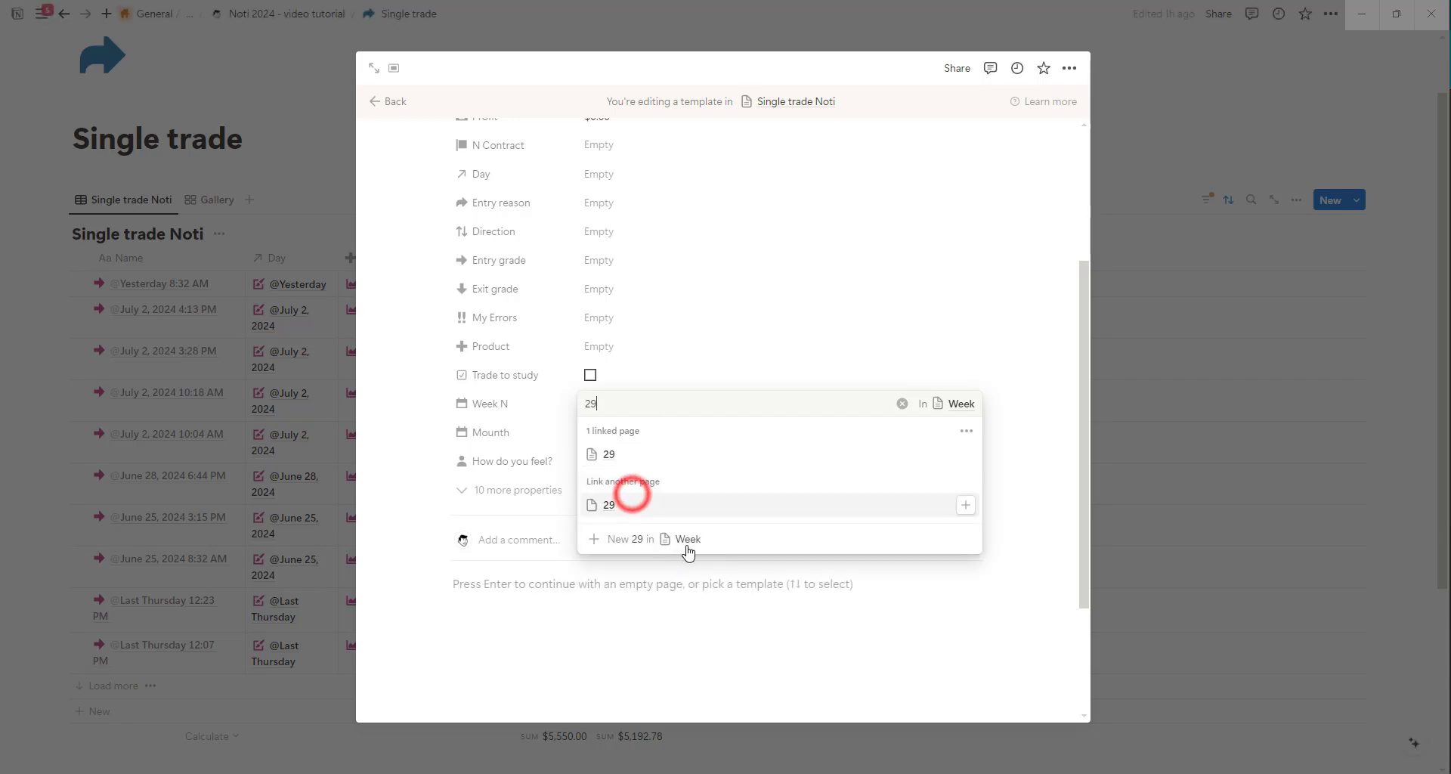
pyautogui.click(1011, 334)
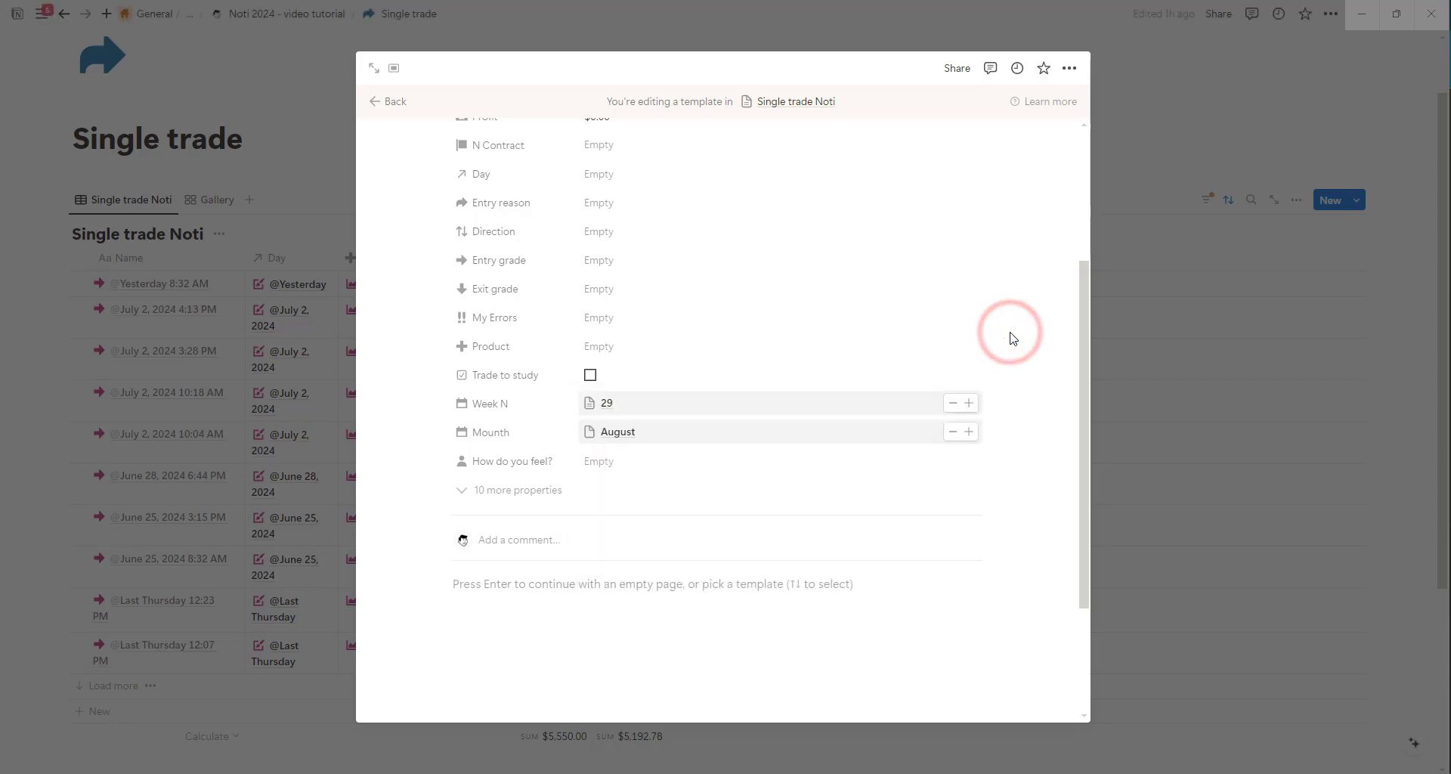
# Replace the linked month in the template's Mounth property with July and close the template.
pyautogui.click(954, 432)
pyautogui.click(660, 432)
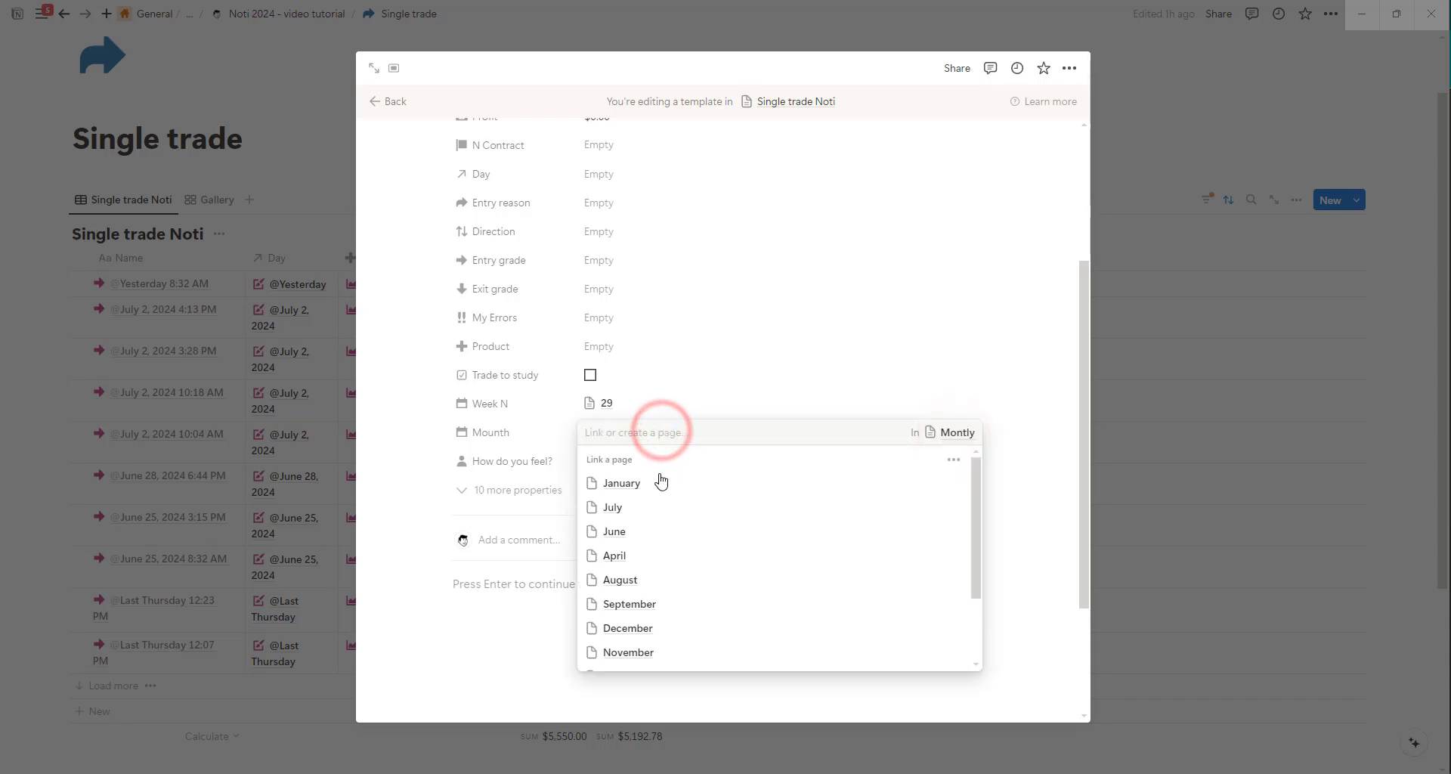
pyautogui.click(635, 507)
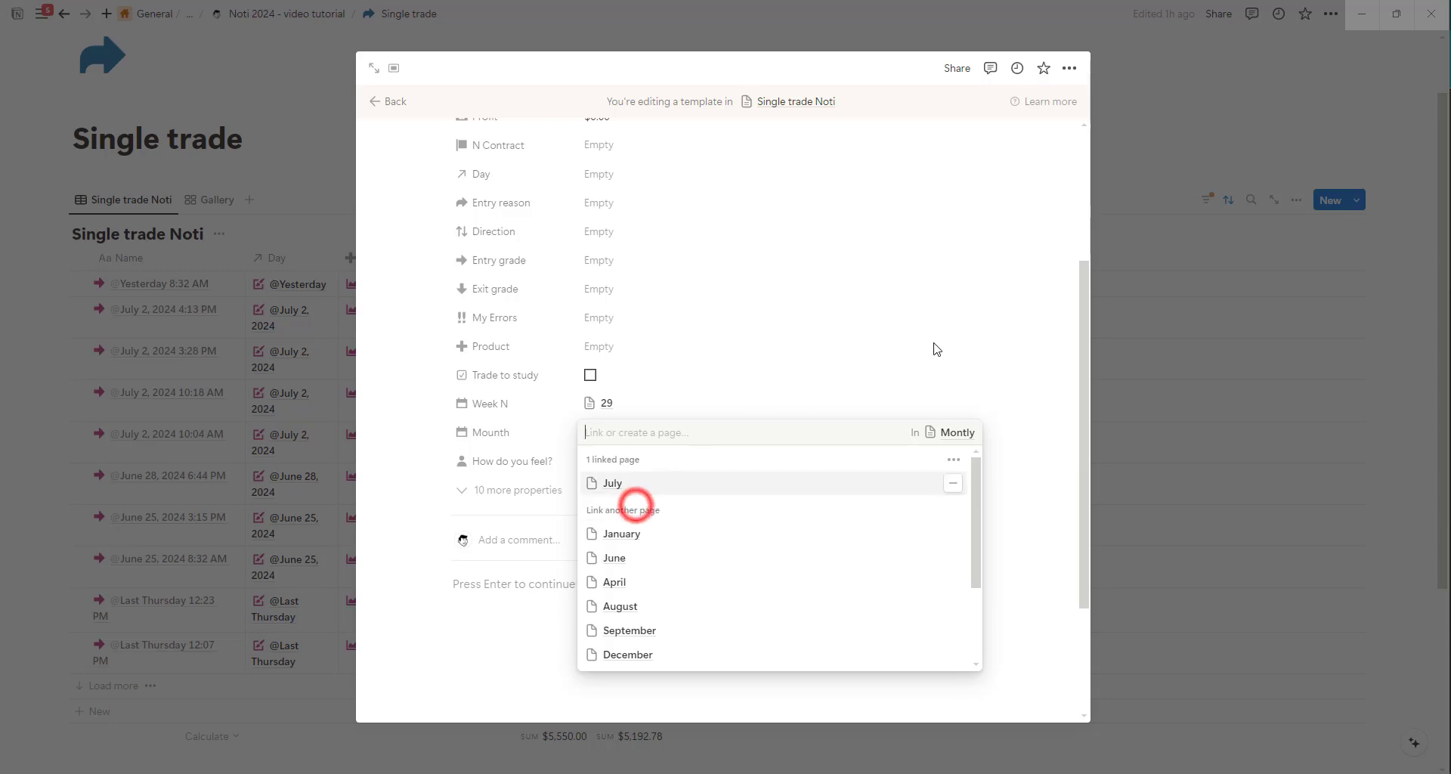
pyautogui.click(936, 344)
pyautogui.press('Escape')
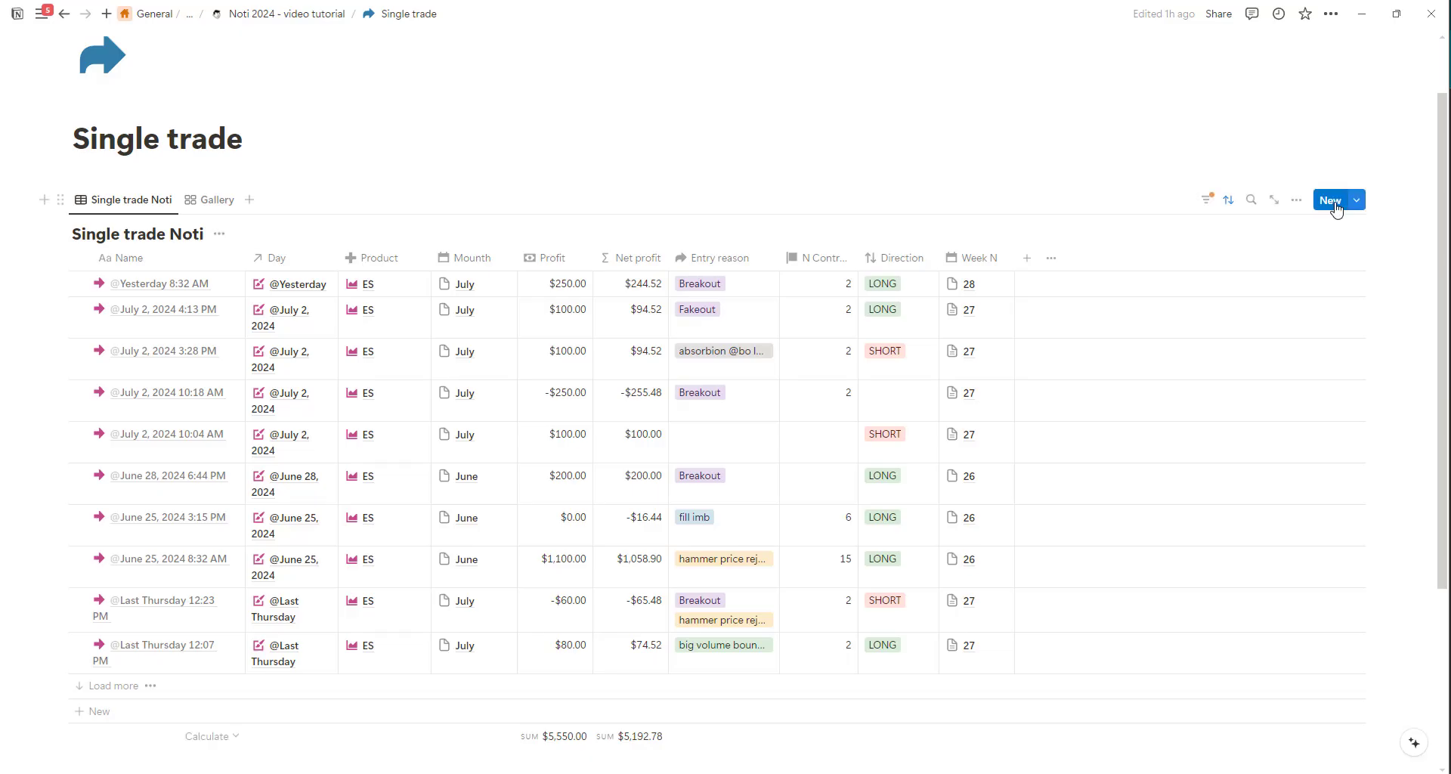
# Create a new trade entry in Single trade Noti with N Contract 2 and a Profit of $150.
pyautogui.click(1333, 202)
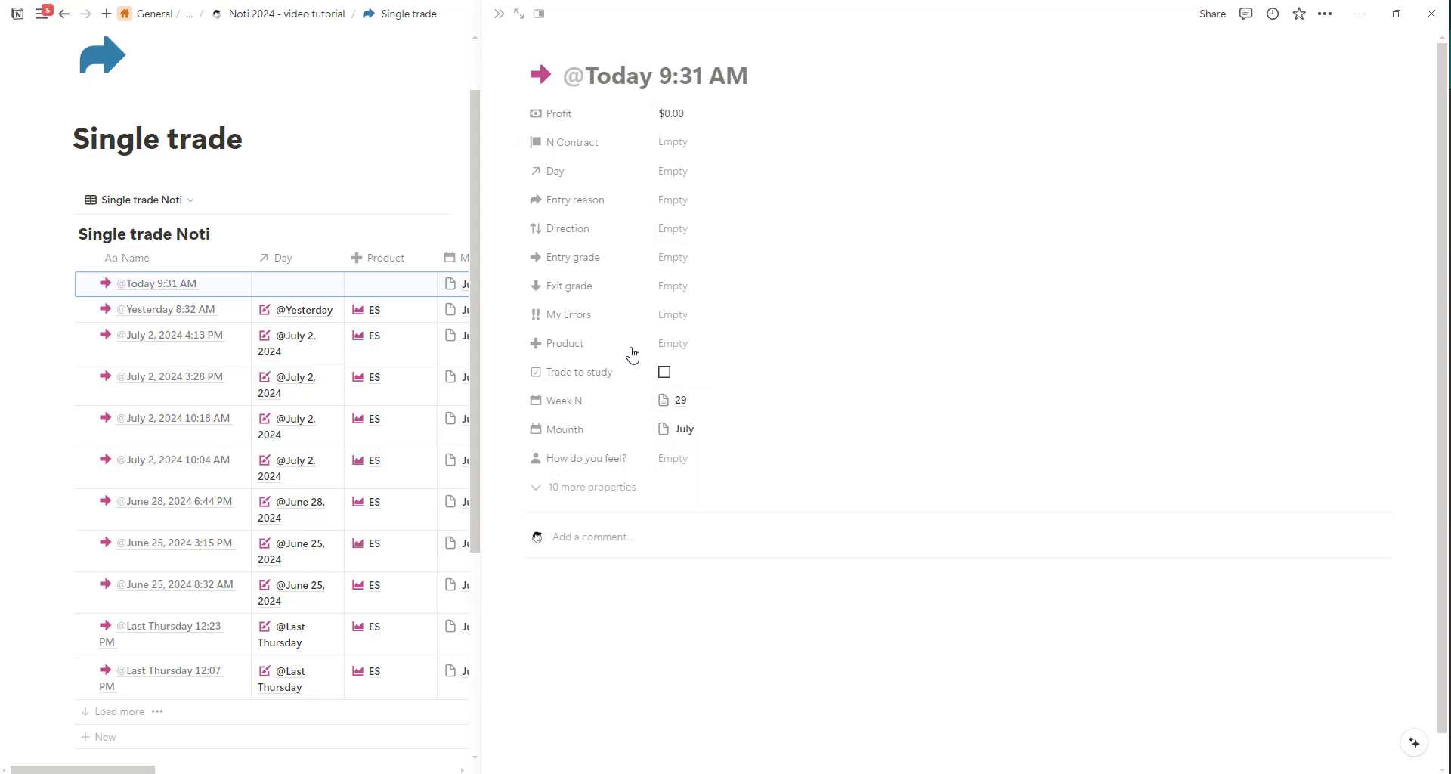
pyautogui.click(675, 145)
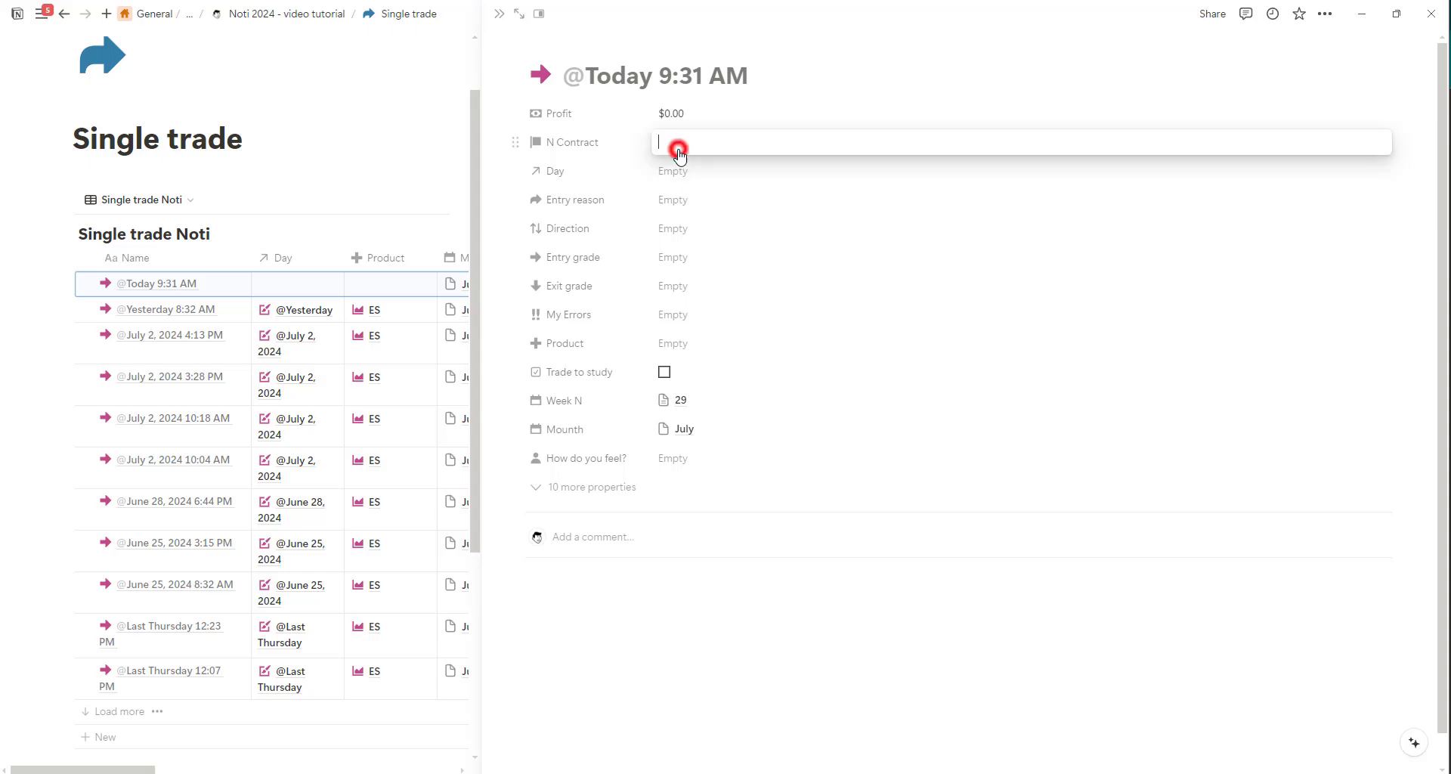
pyautogui.write('2')
pyautogui.click(680, 113)
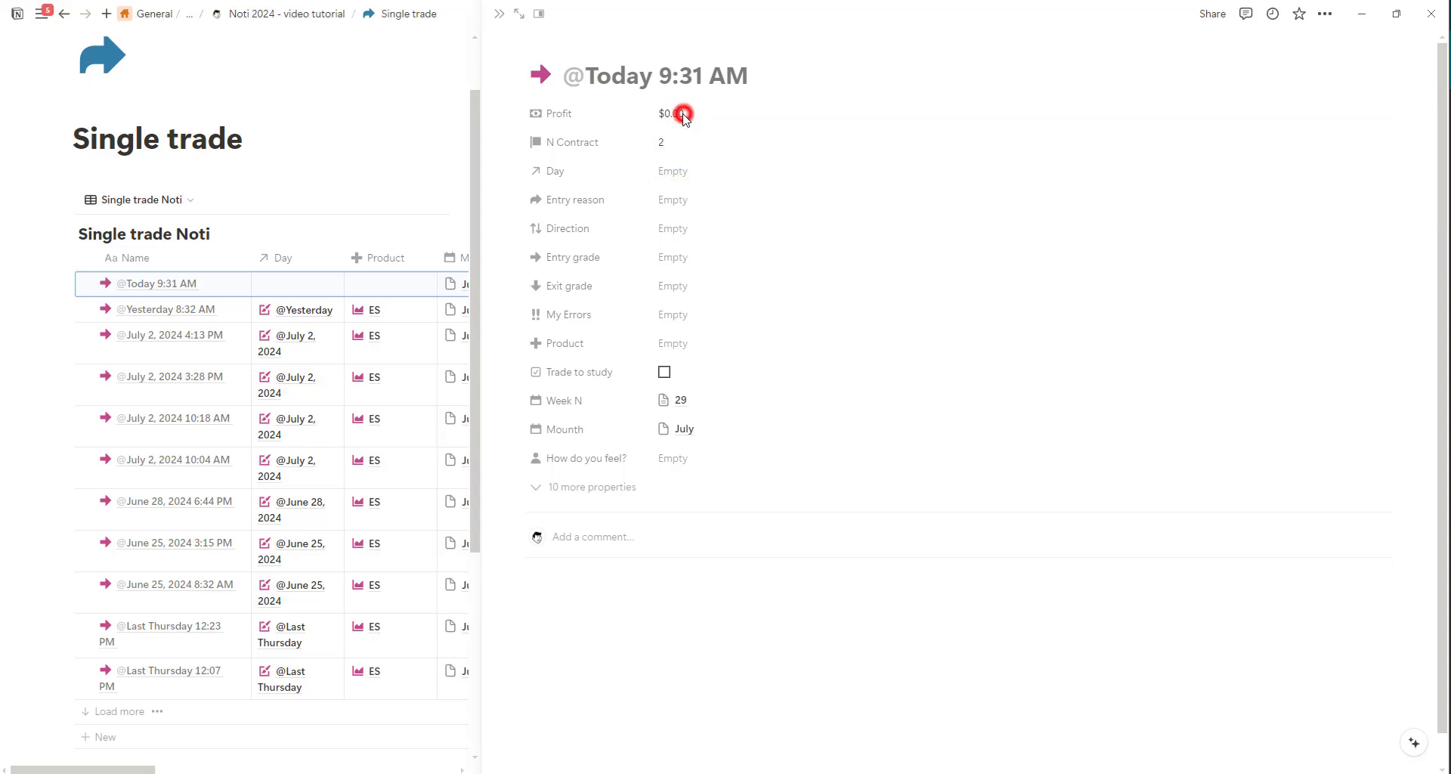
pyautogui.doubleClick(679, 115)
pyautogui.write('150')
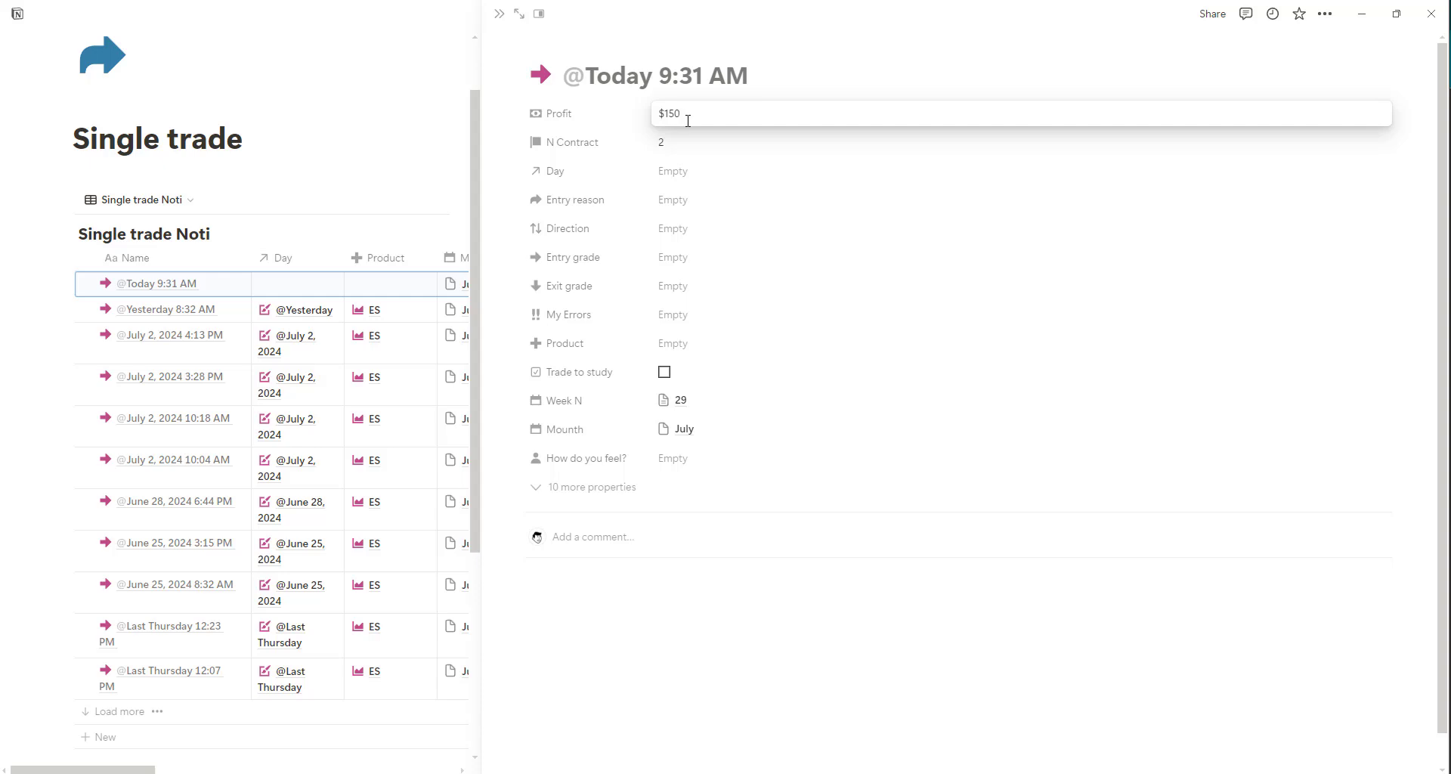
pyautogui.click(681, 176)
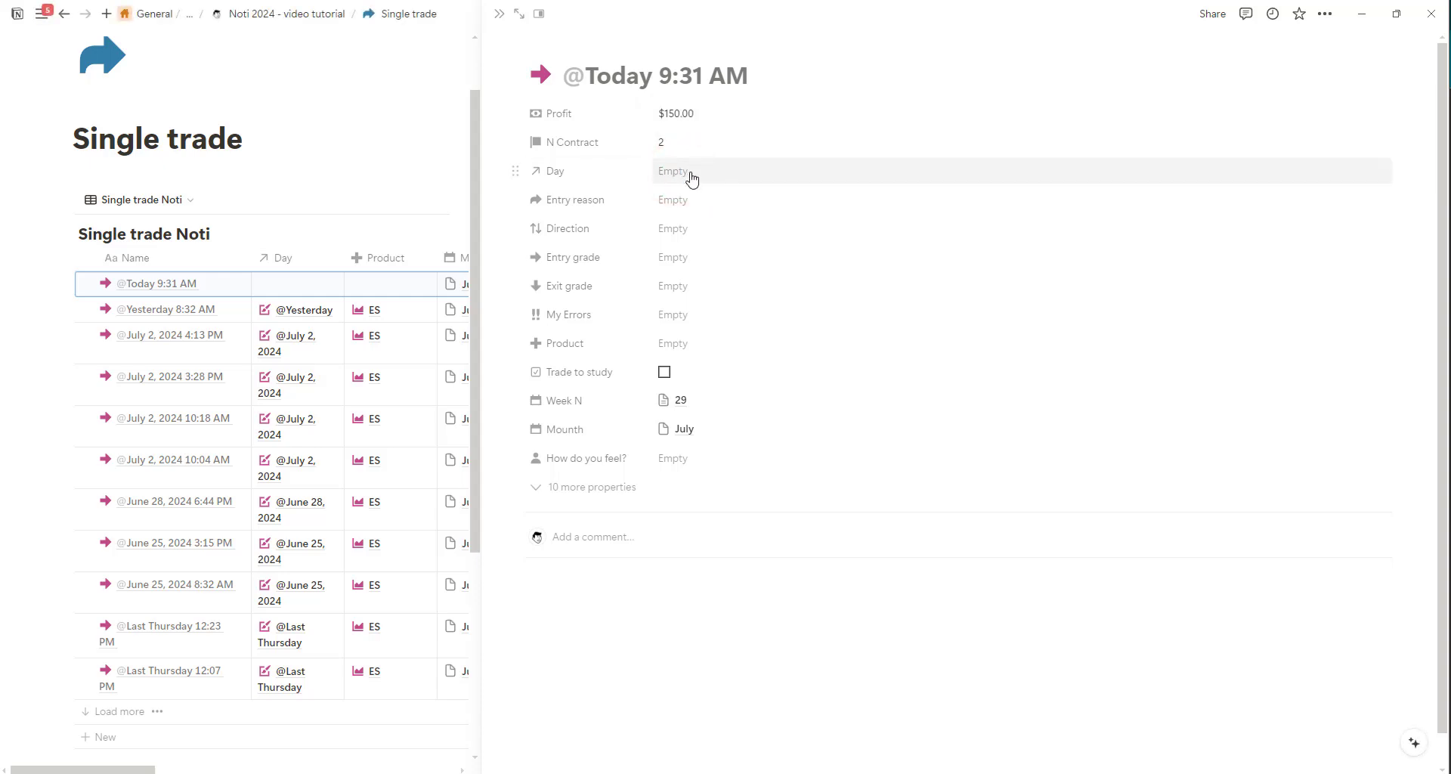
pyautogui.click(689, 173)
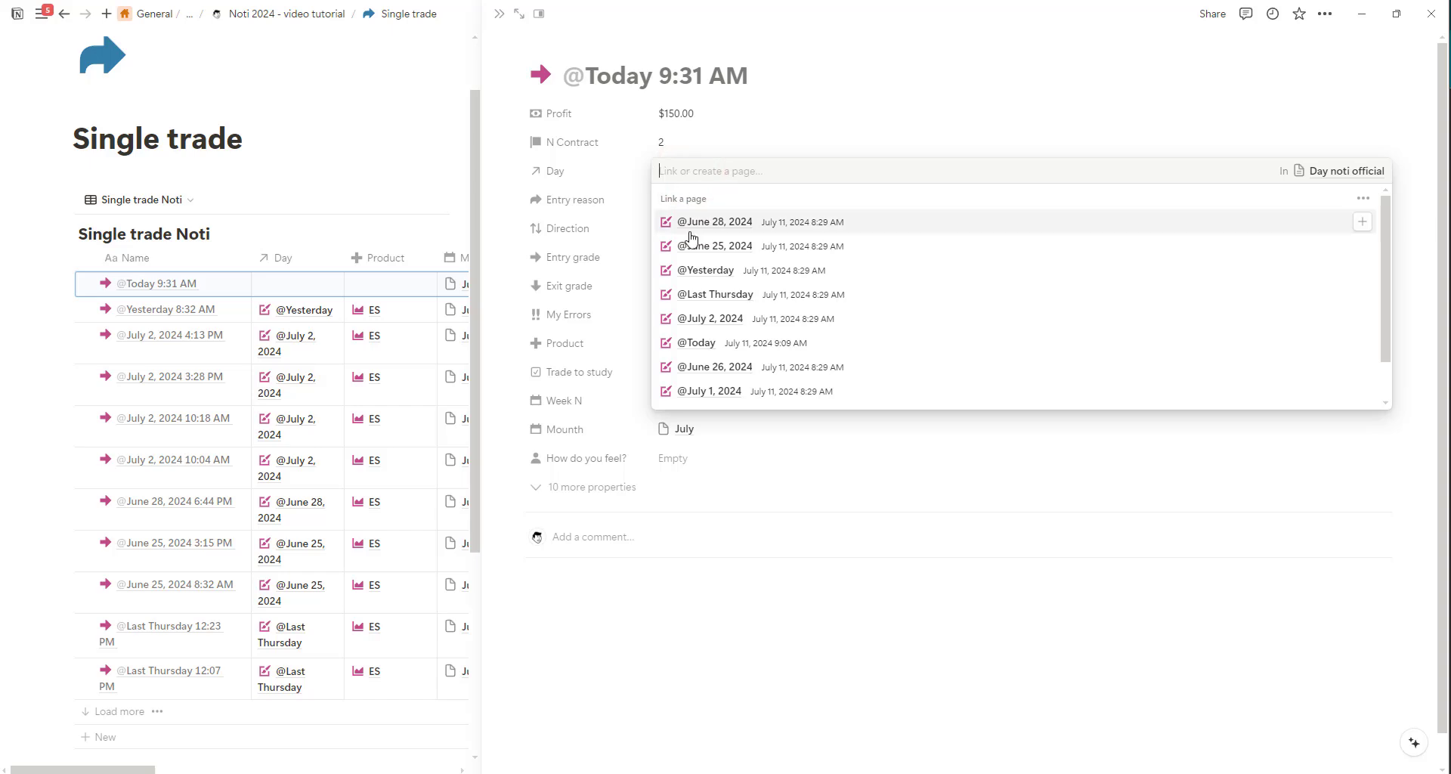
pyautogui.click(691, 346)
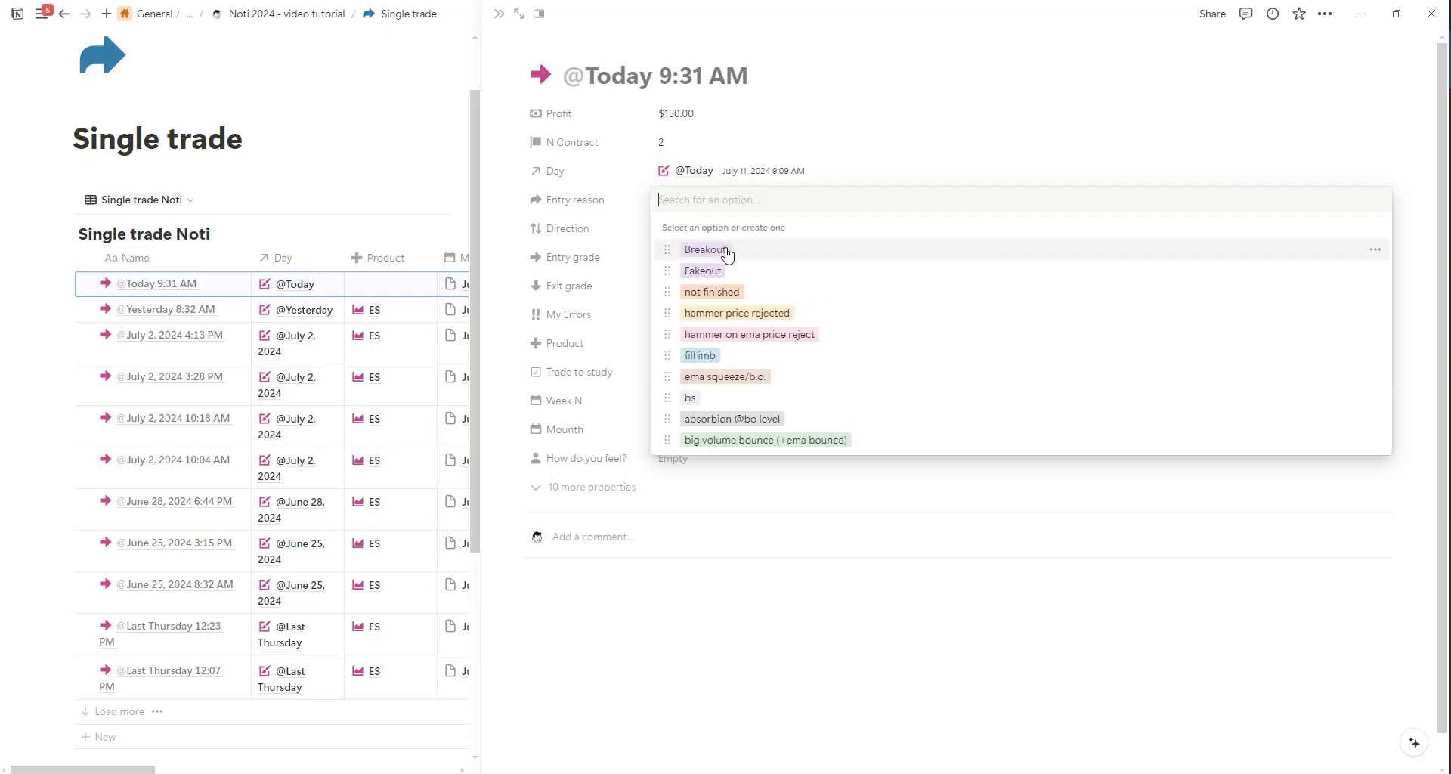
pyautogui.click(725, 248)
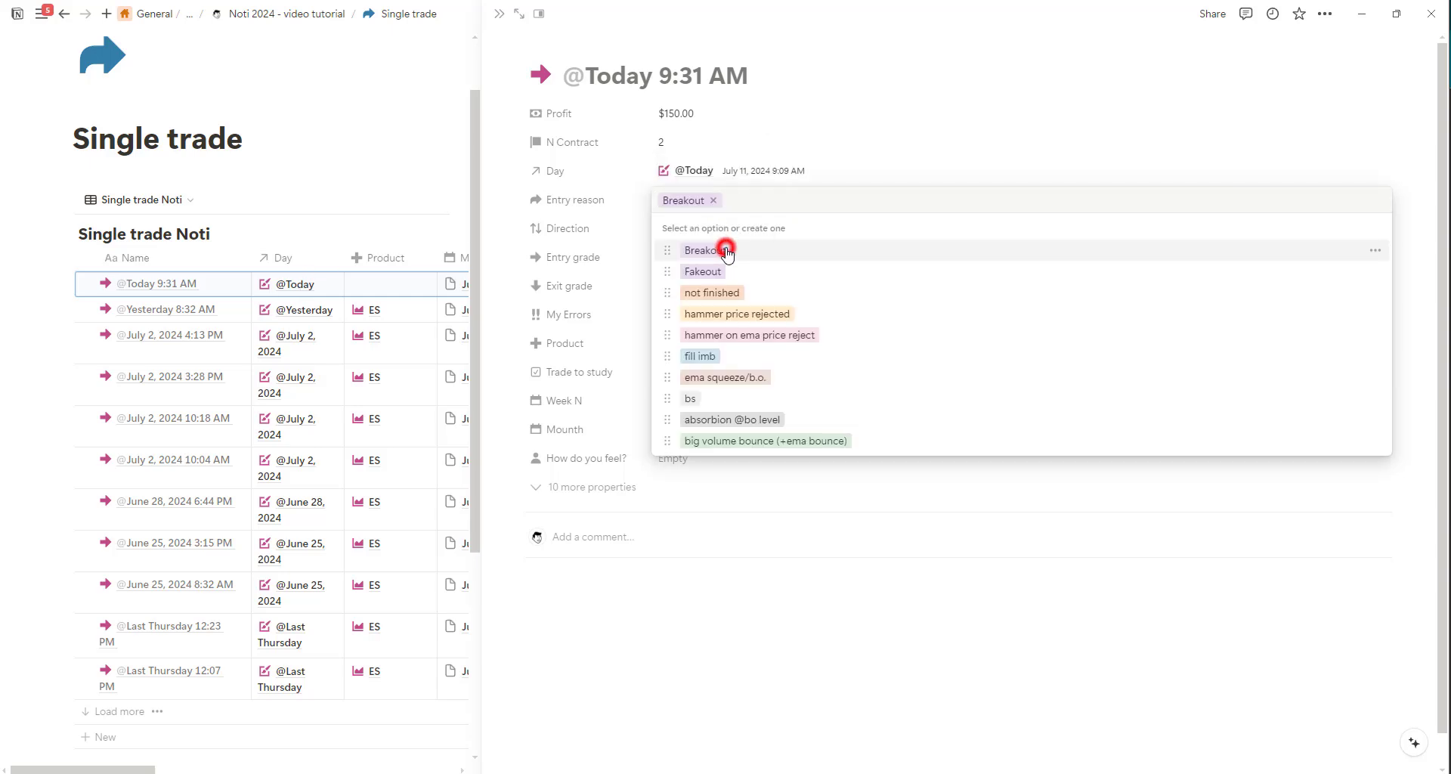
pyautogui.click(882, 131)
# Set the new trade's Direction to LONG and its Entry grade to A SETUP.
pyautogui.click(709, 234)
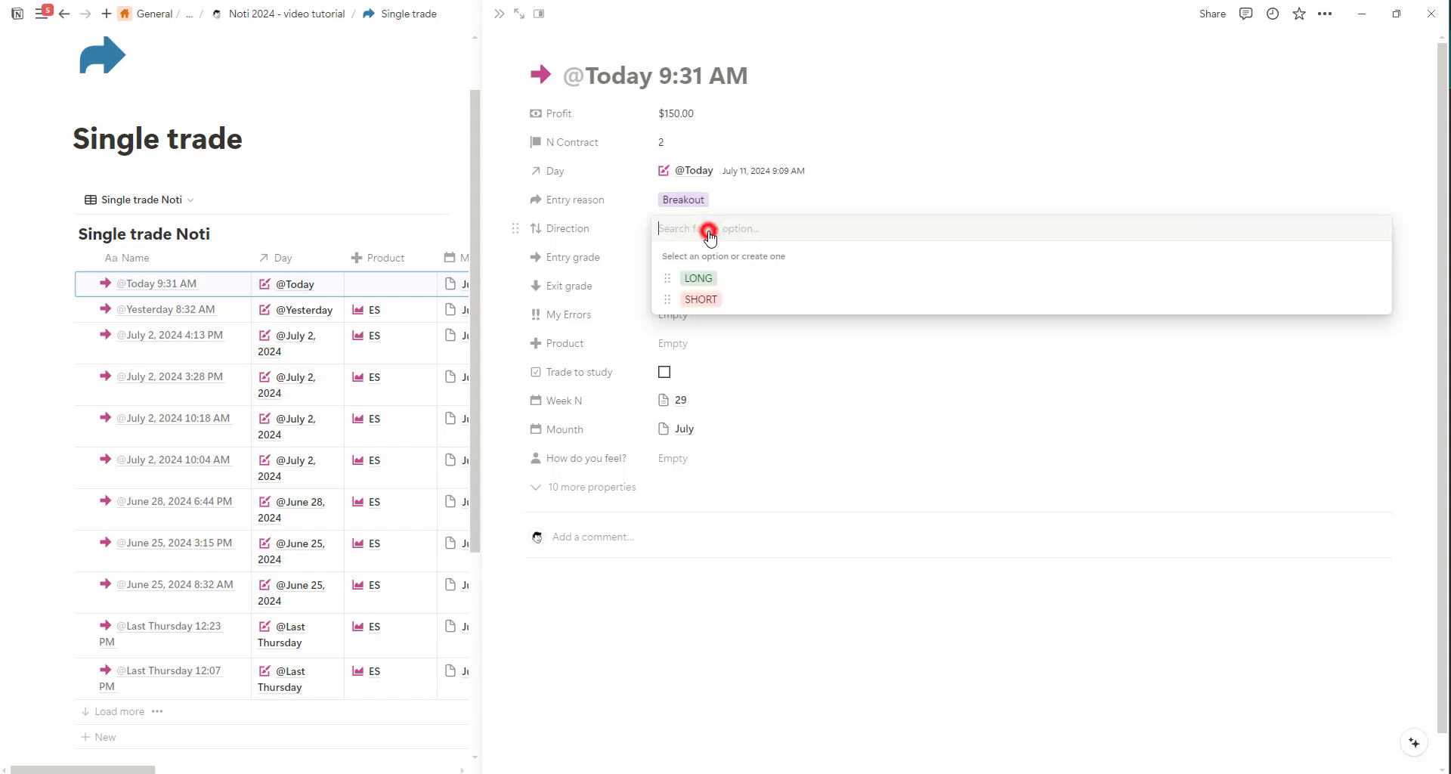
pyautogui.click(697, 278)
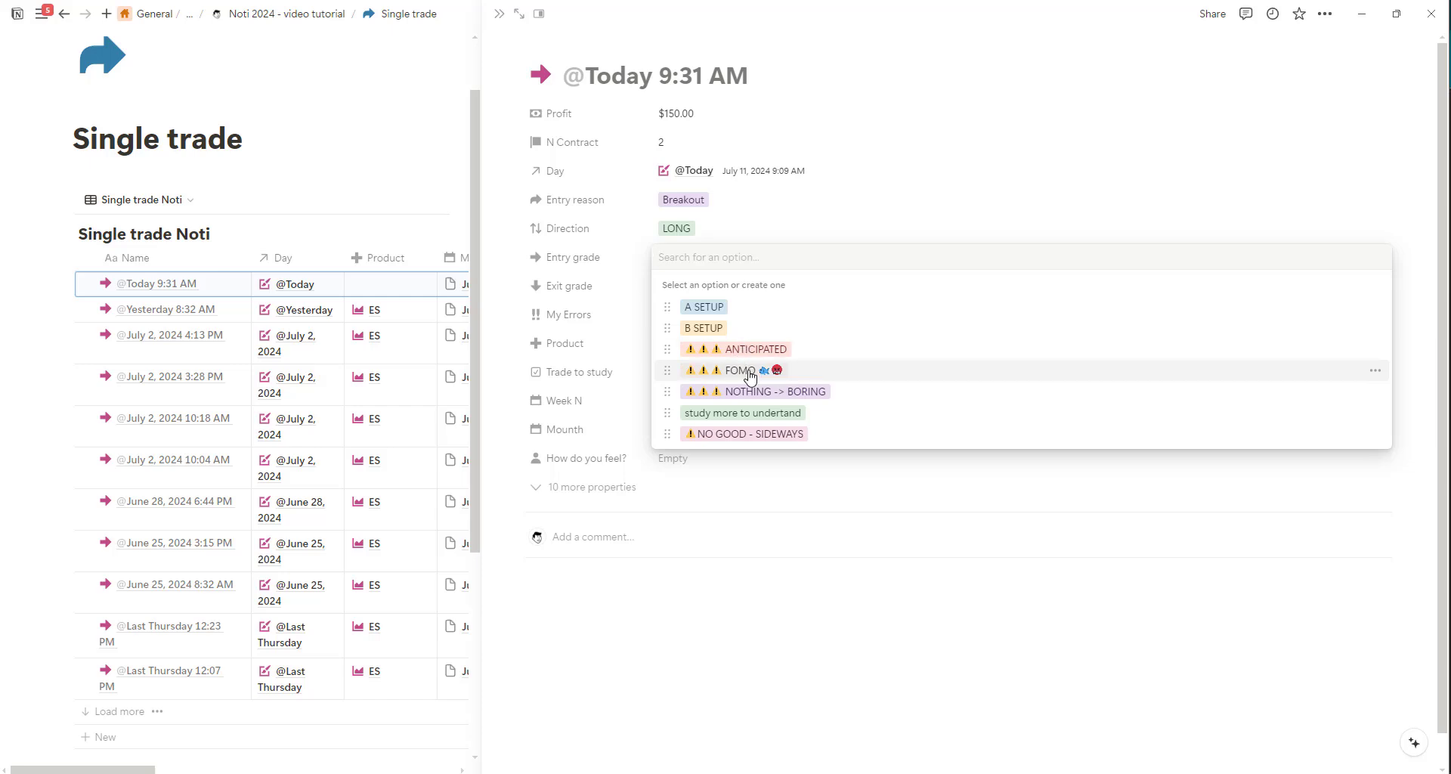
pyautogui.click(724, 309)
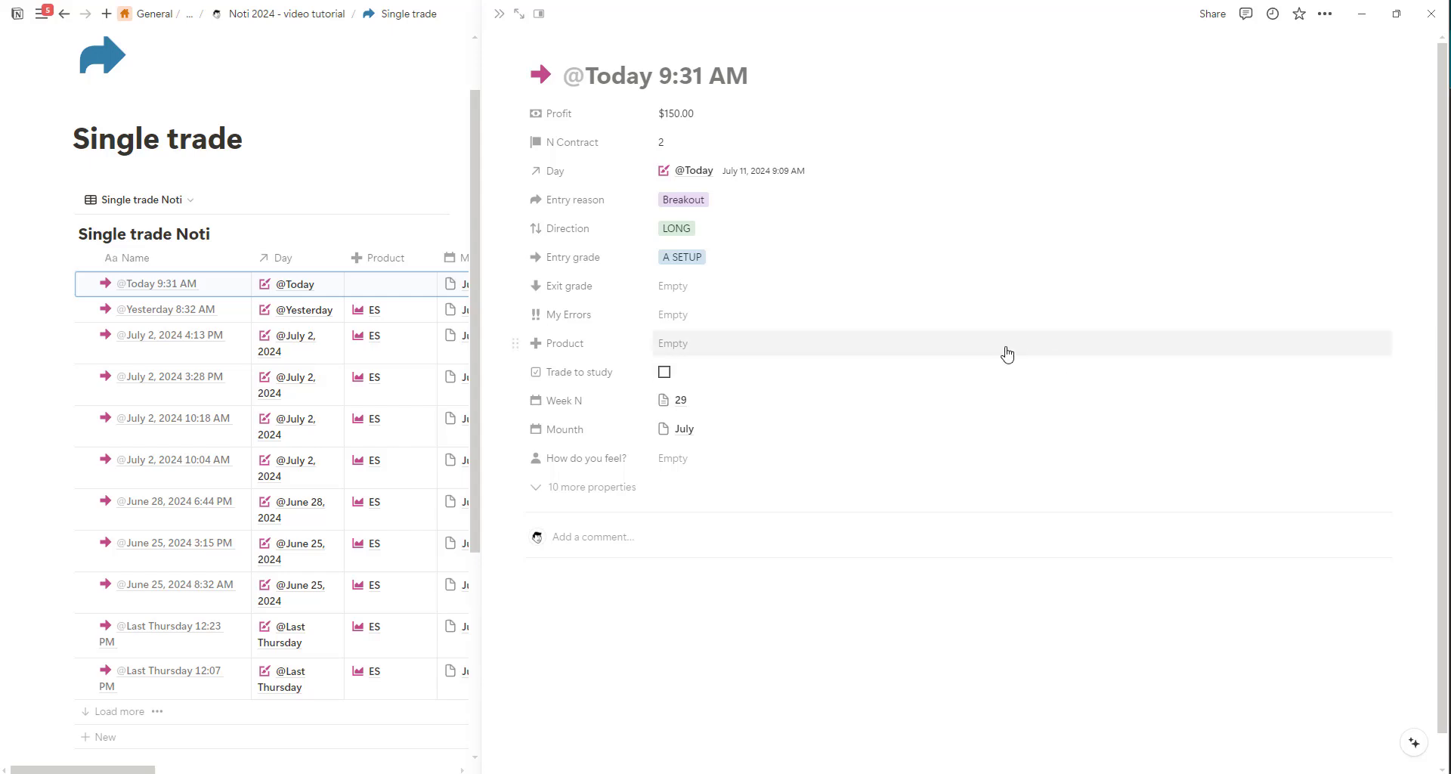
# Create the option MY MISTAKE in the Exit grade property and assign it to the new trade.
pyautogui.click(672, 299)
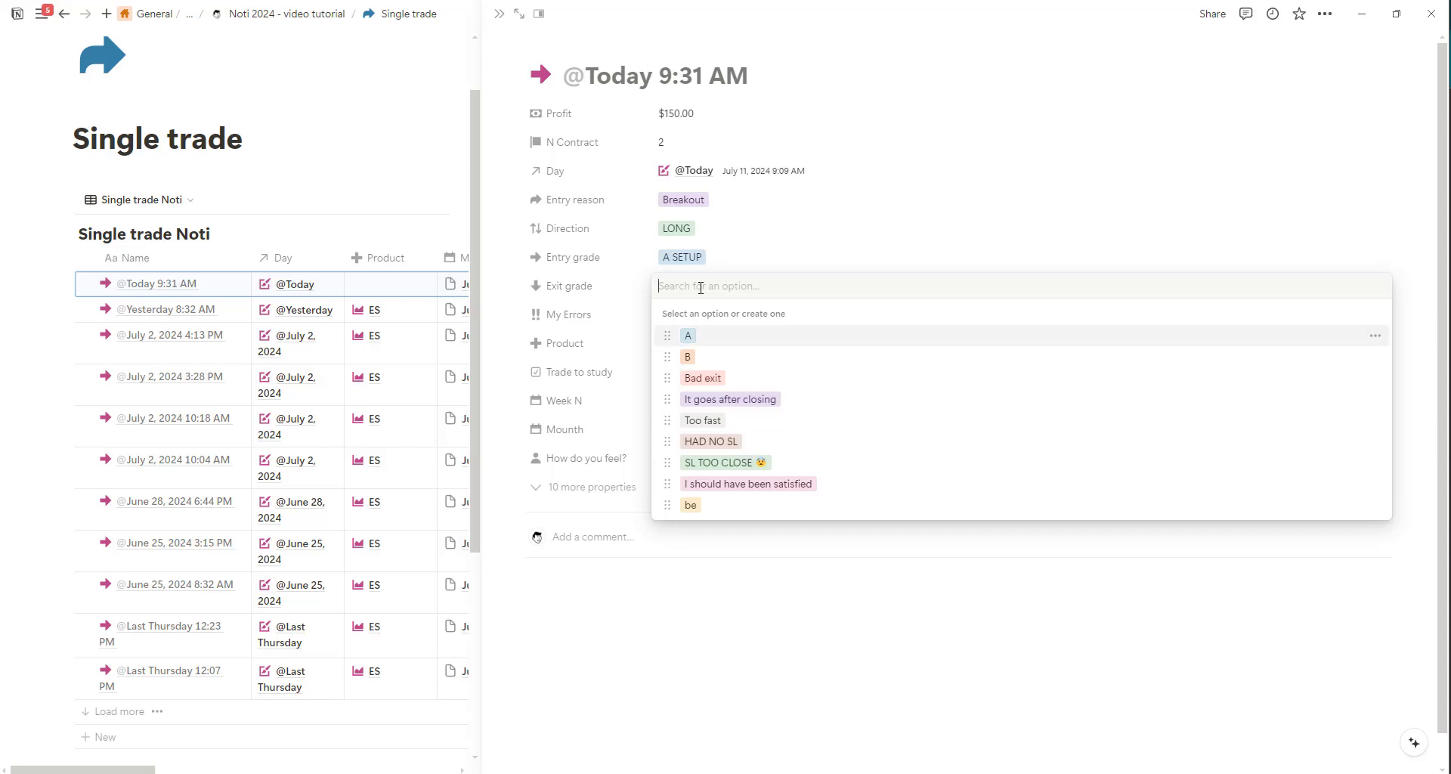
pyautogui.write('MY MIS')
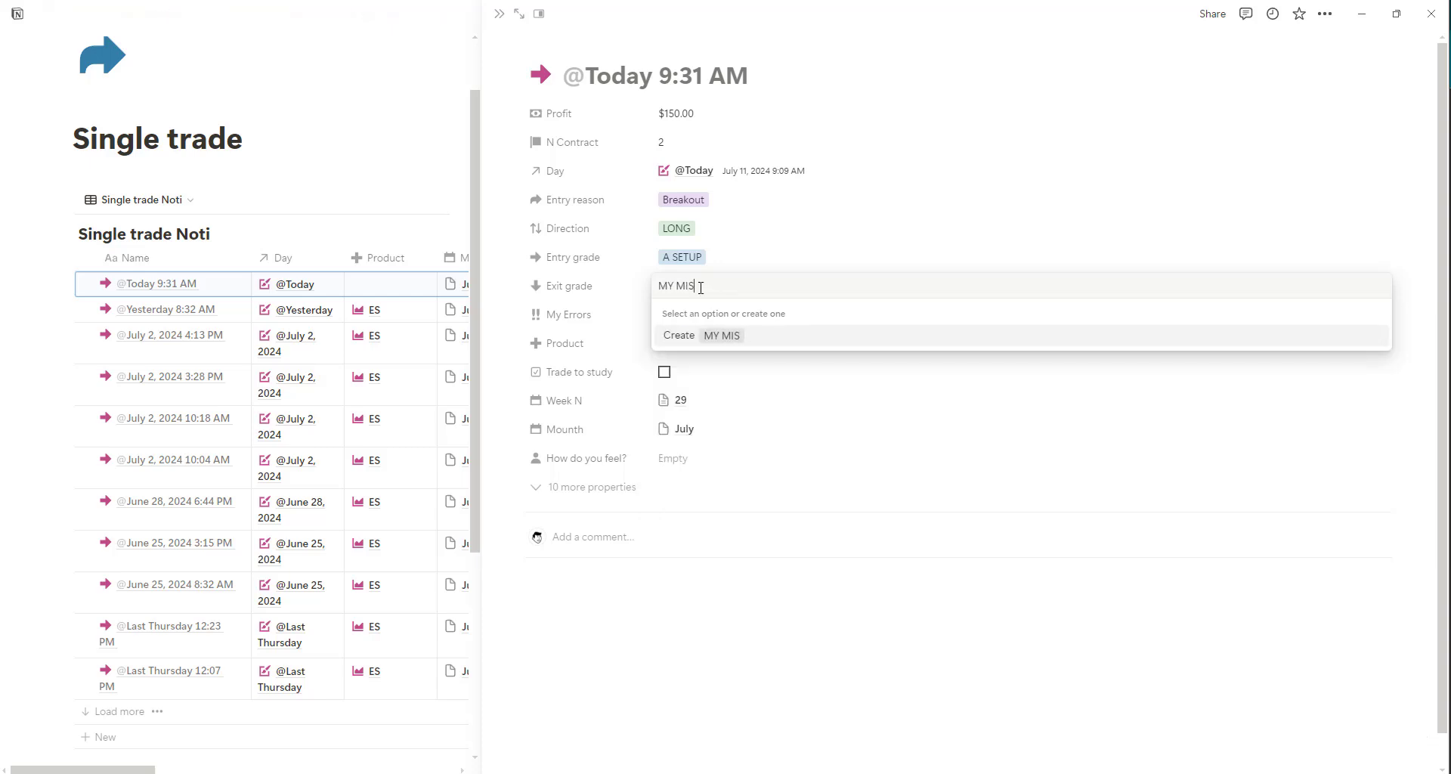
pyautogui.write('TAKE')
pyautogui.press('Return')
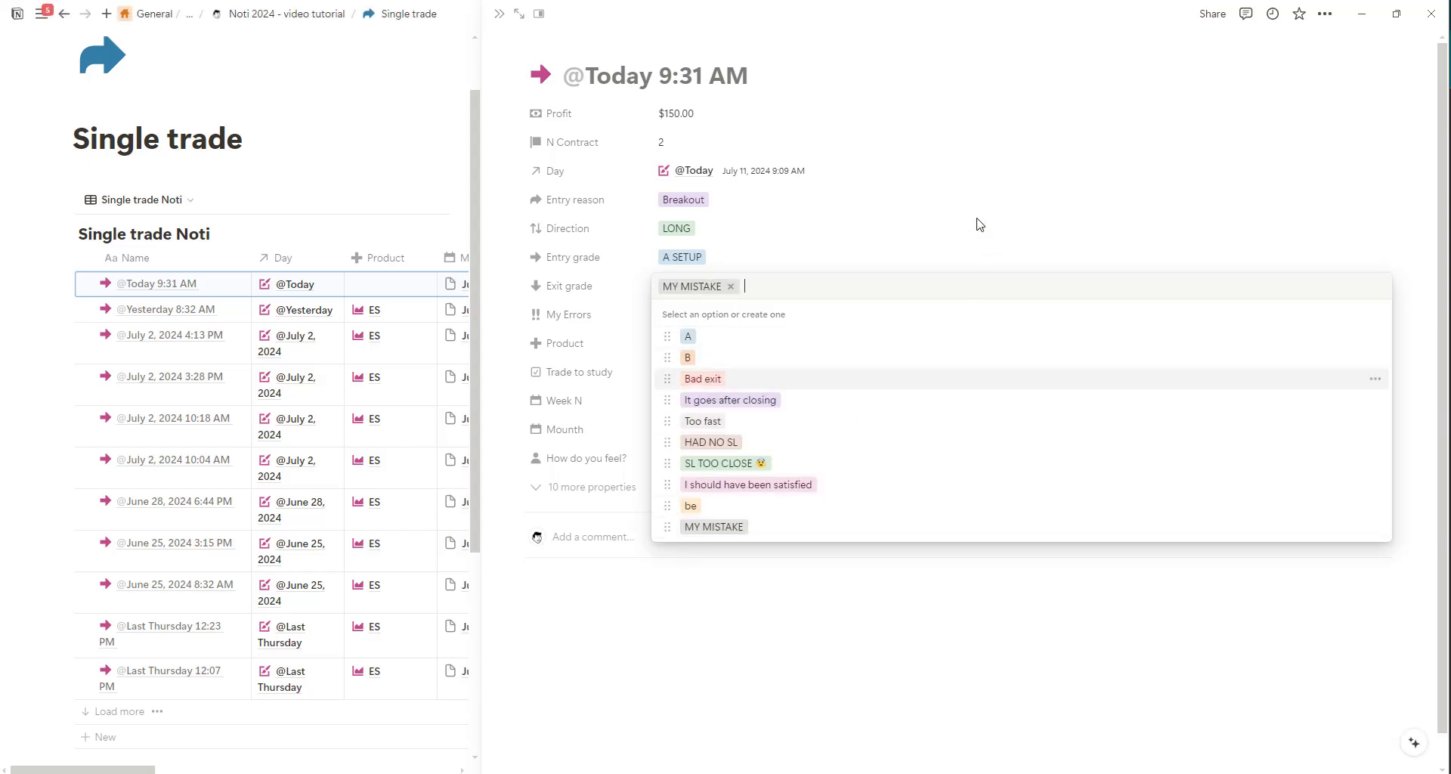
pyautogui.click(942, 225)
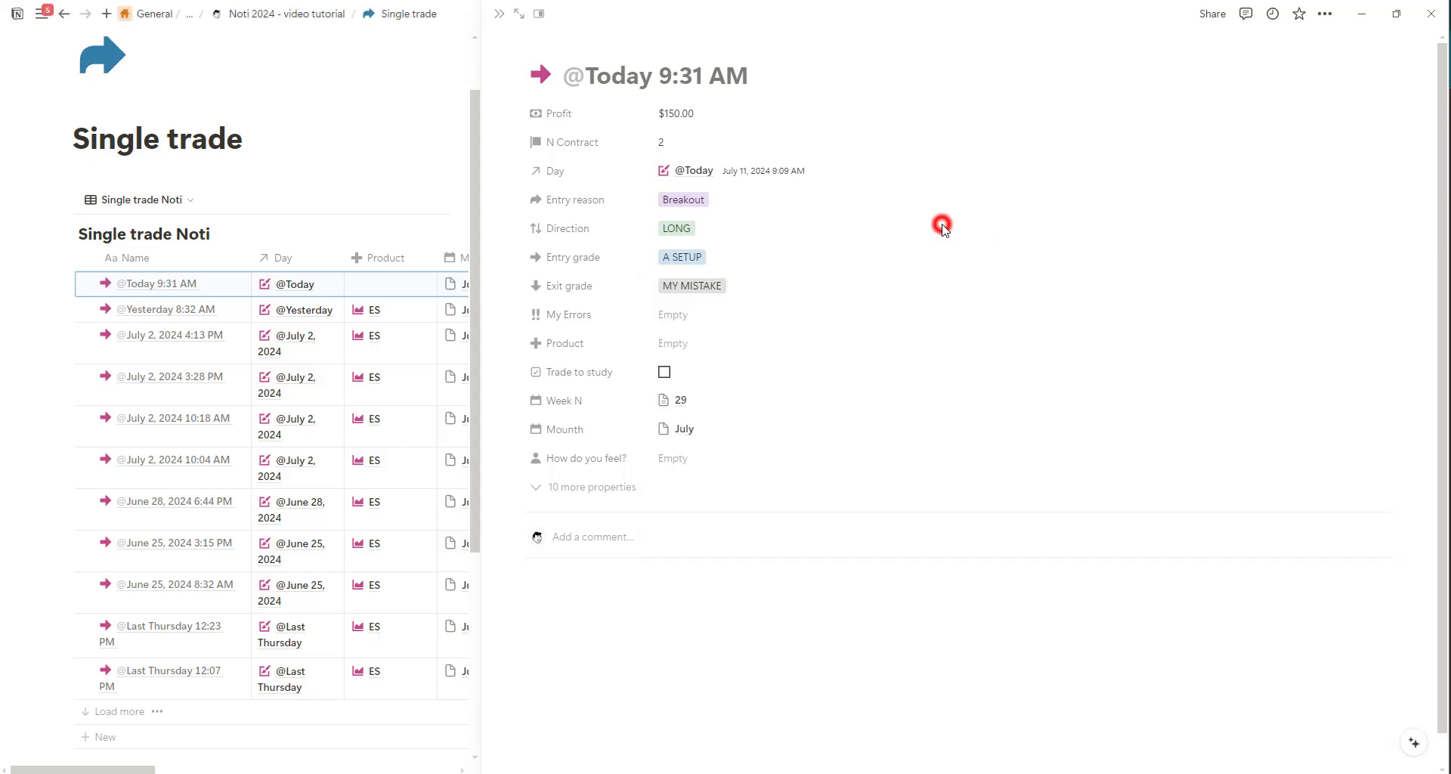
# Tag the new trade's My Errors property with 1m tf and remove that tag again.
pyautogui.click(688, 327)
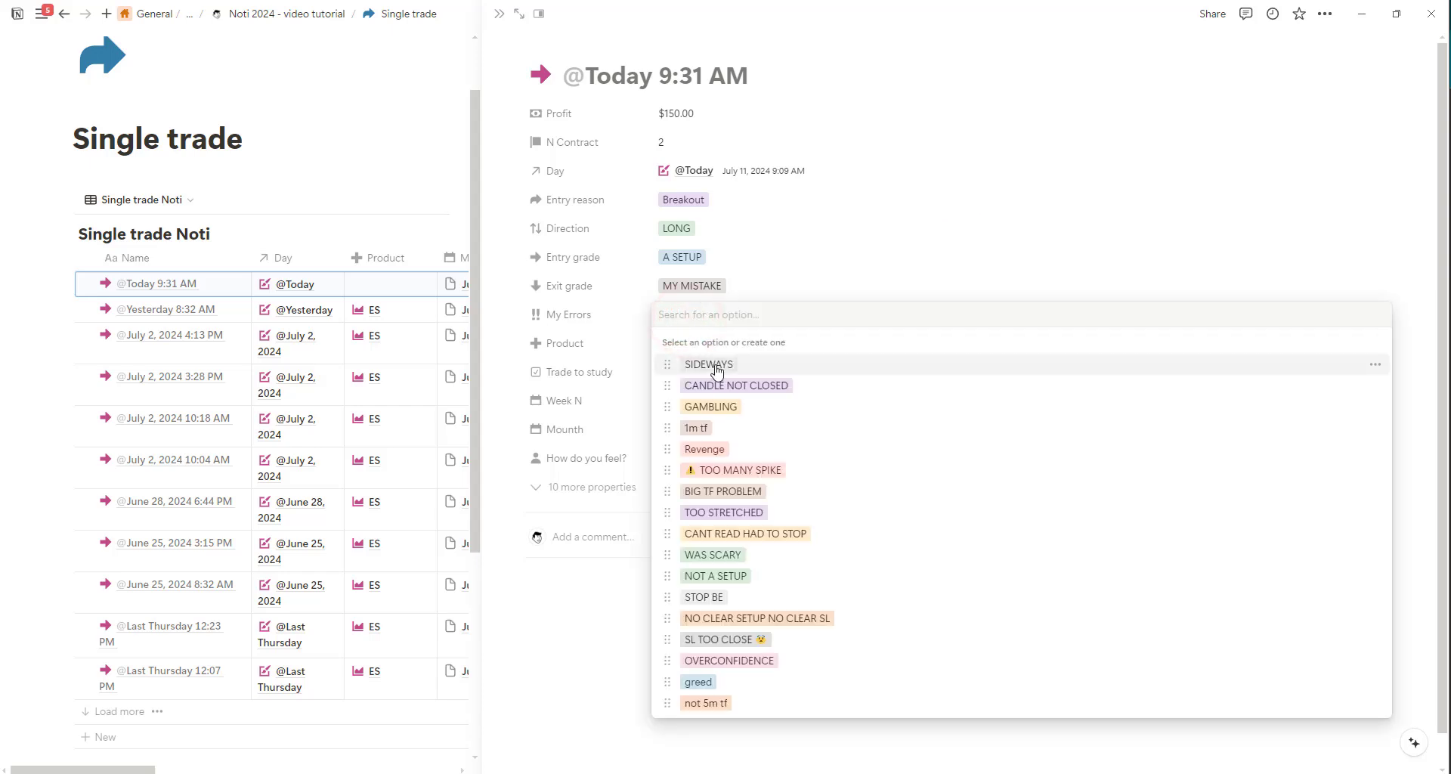
pyautogui.click(730, 429)
pyautogui.click(1037, 239)
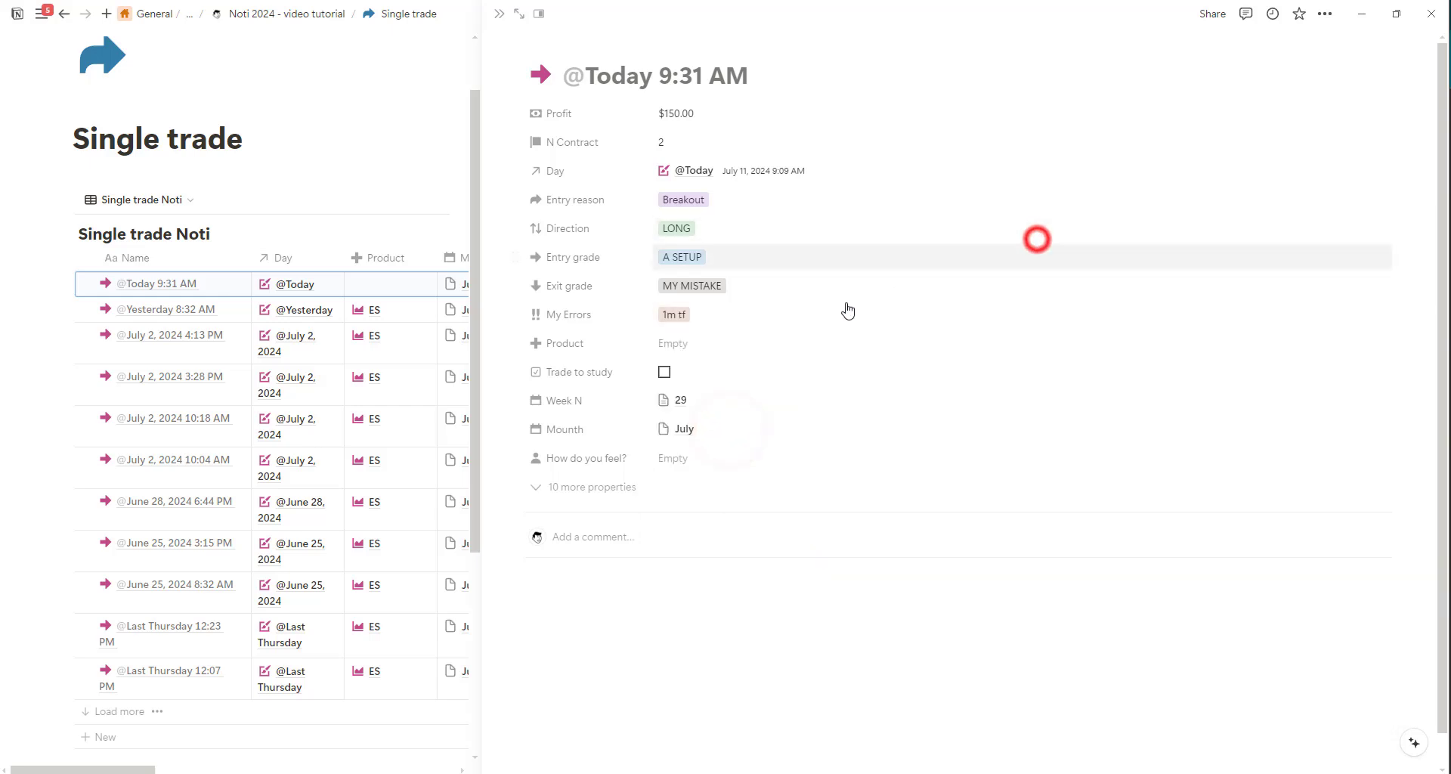
pyautogui.click(691, 315)
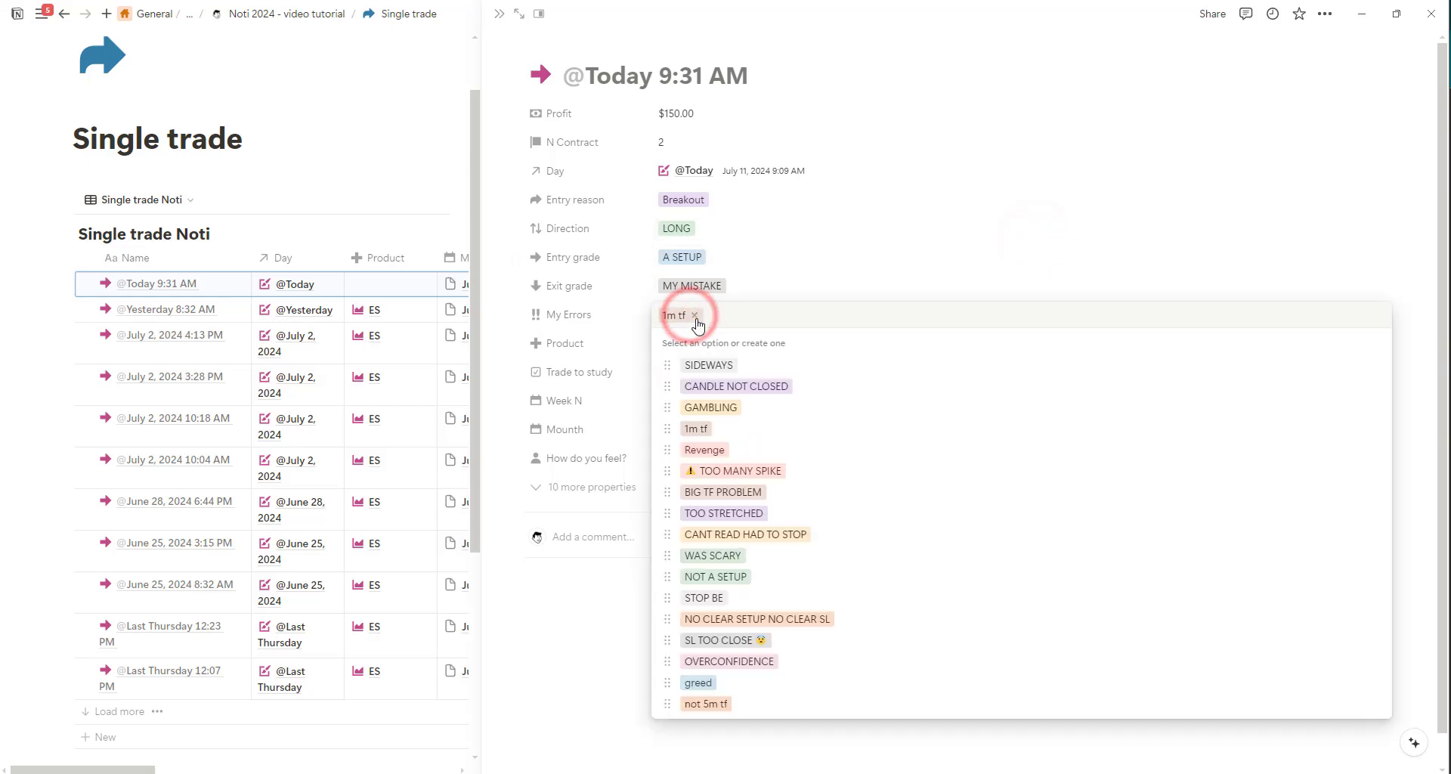
pyautogui.click(995, 231)
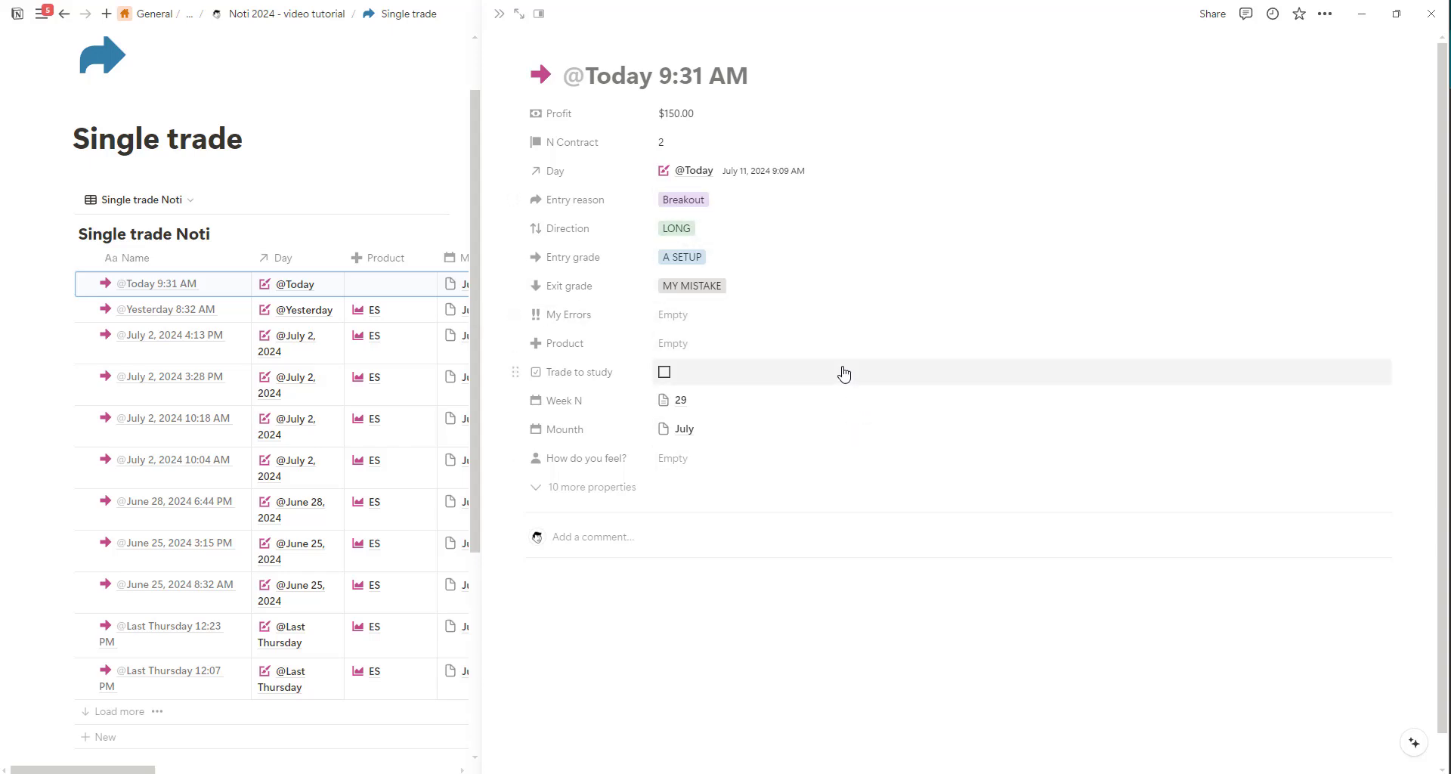
# Link the new trade's Product to ES, and tick and untick its Trade to study checkbox.
pyautogui.click(682, 344)
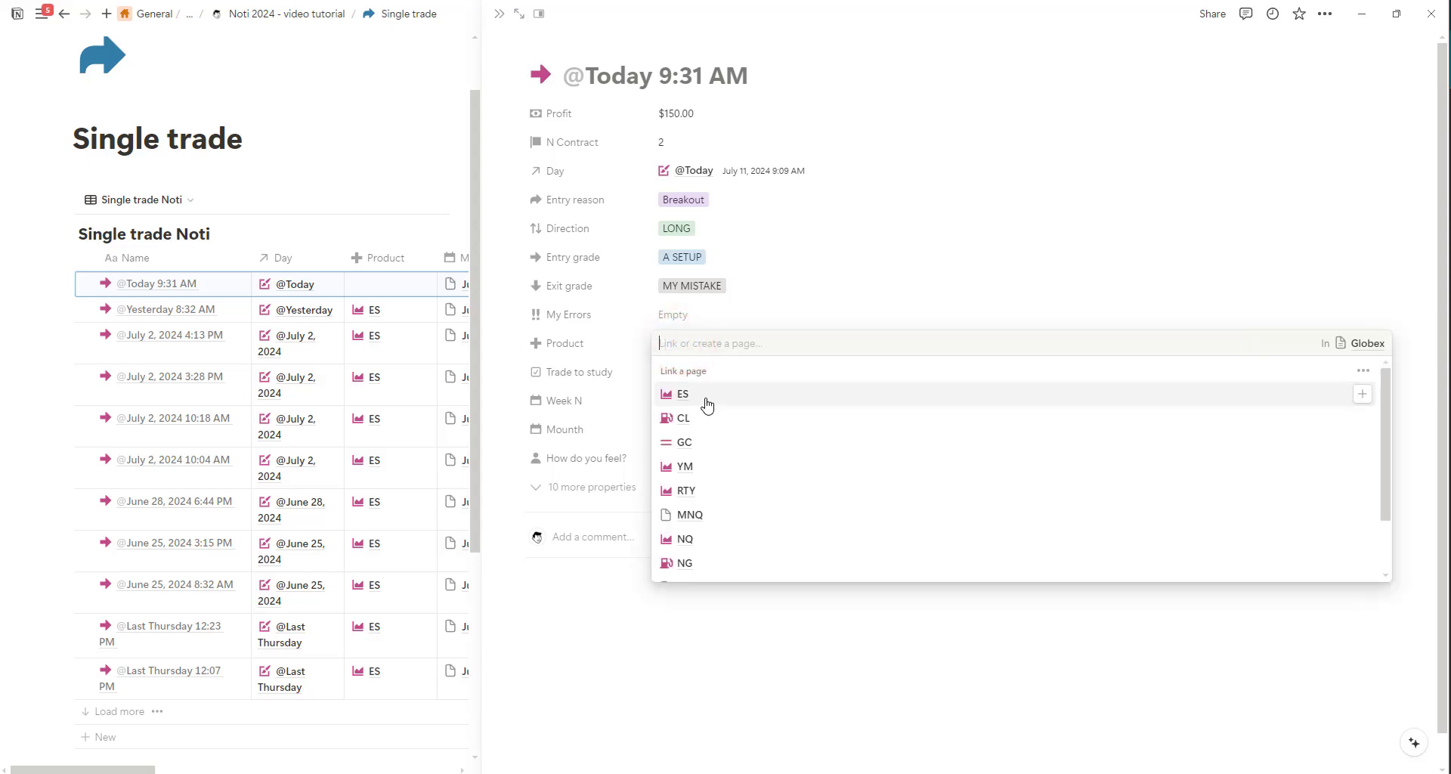
pyautogui.click(705, 398)
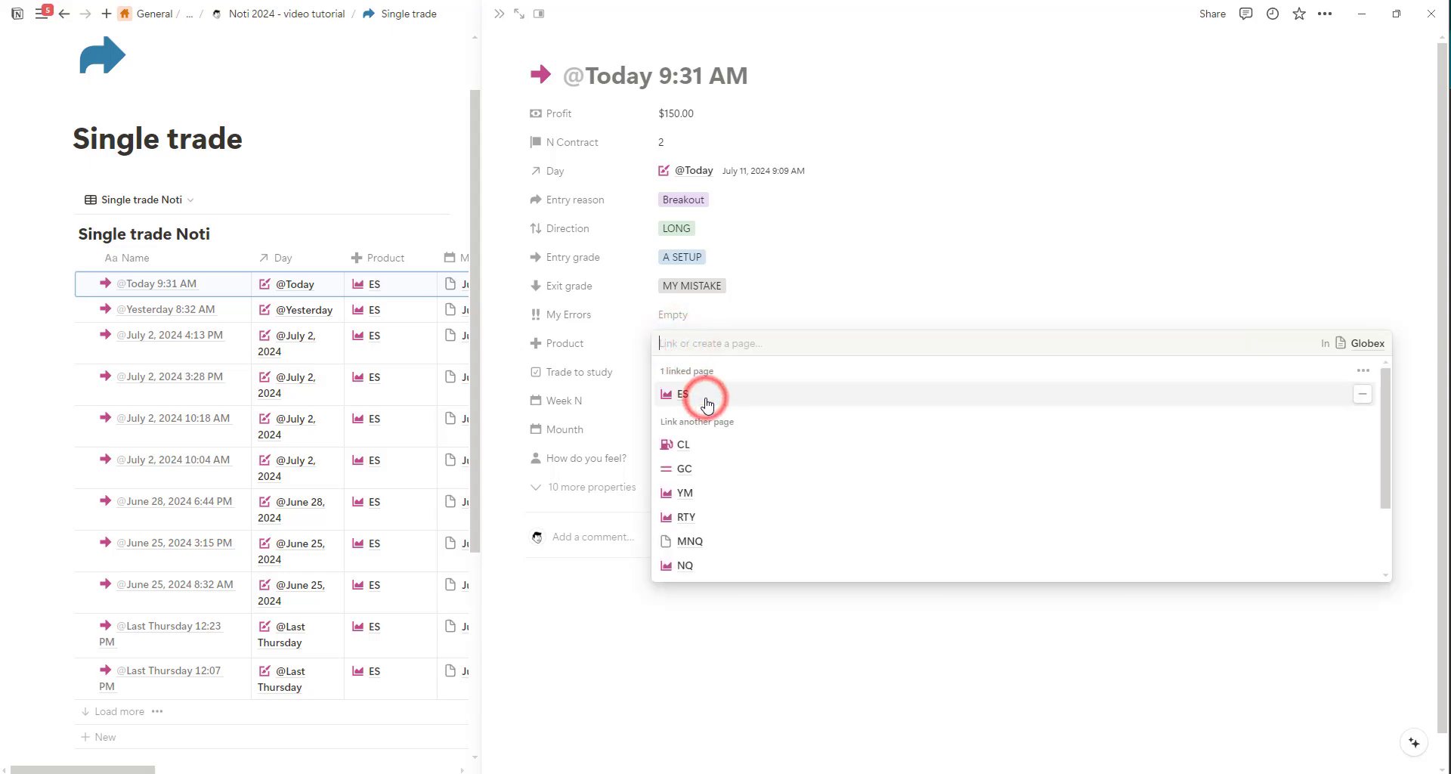
pyautogui.click(824, 622)
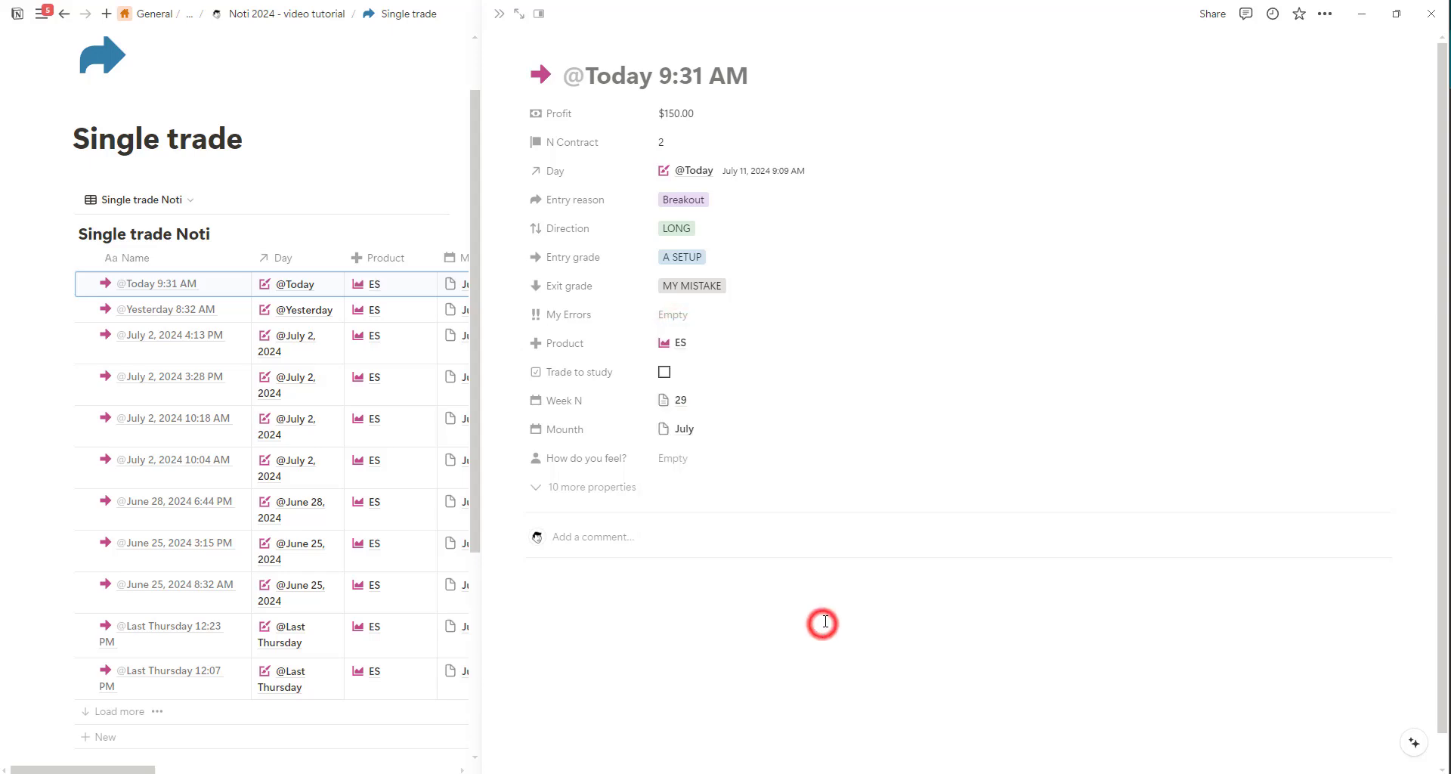
pyautogui.click(664, 372)
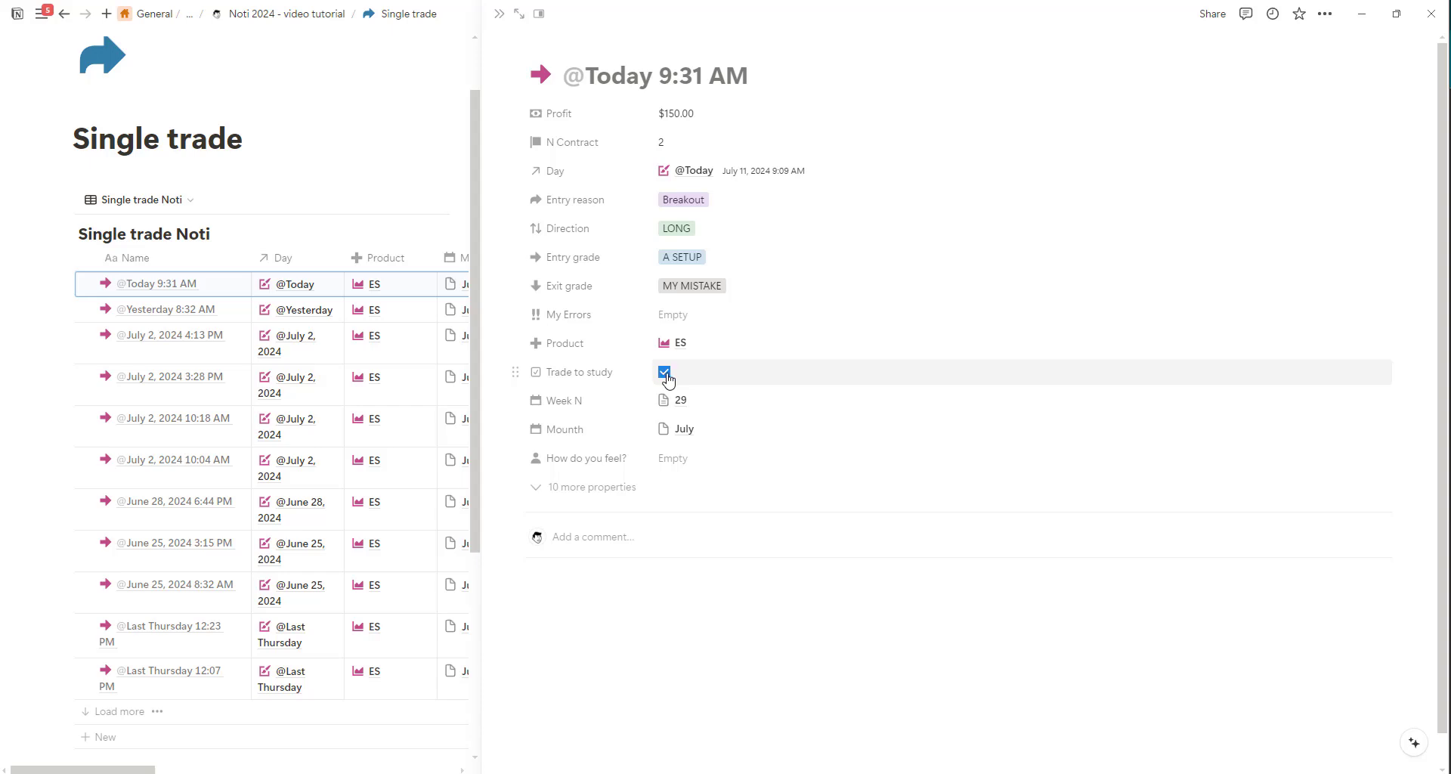
pyautogui.click(665, 376)
# Set the new trade's How do you feel? property to OK - CALM and expand its 10 hidden properties.
pyautogui.click(688, 459)
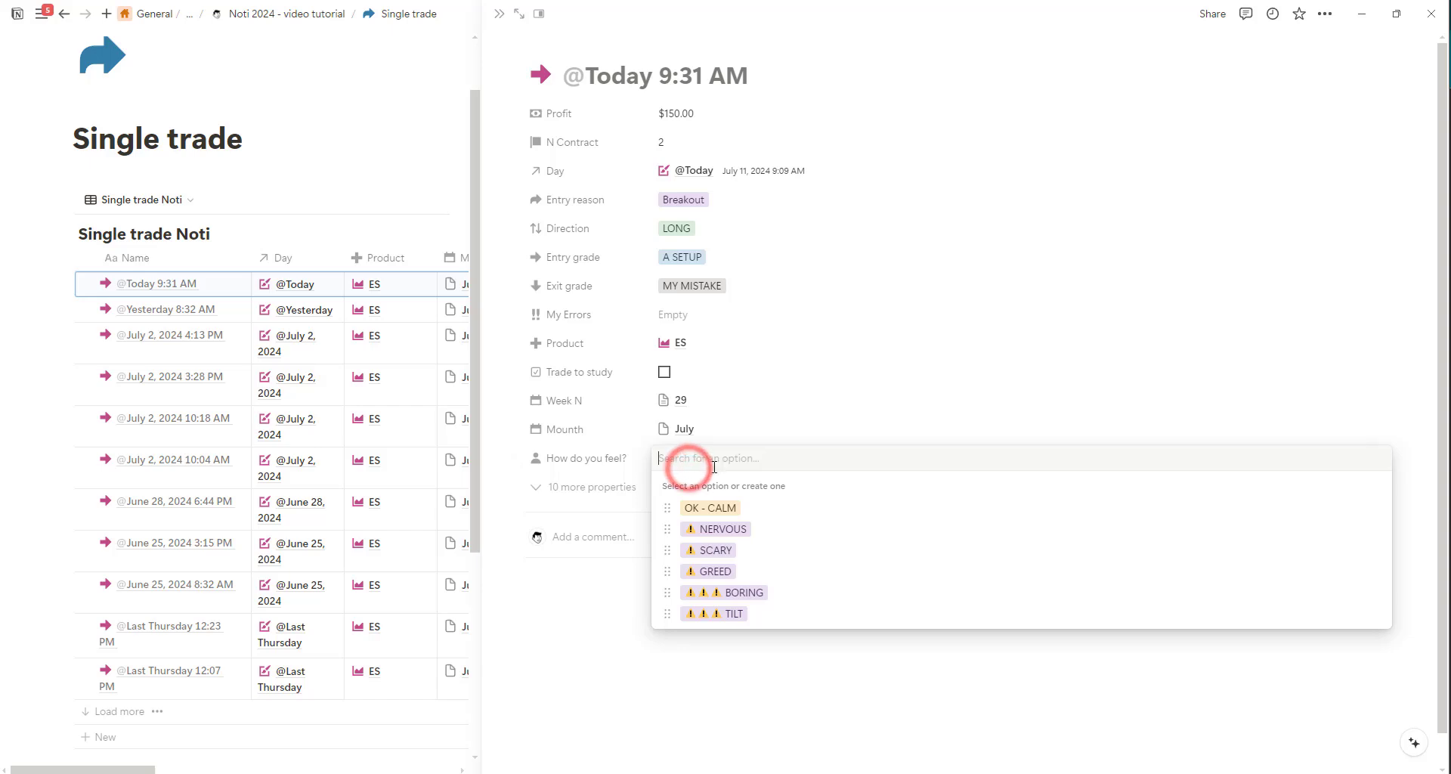
pyautogui.click(718, 509)
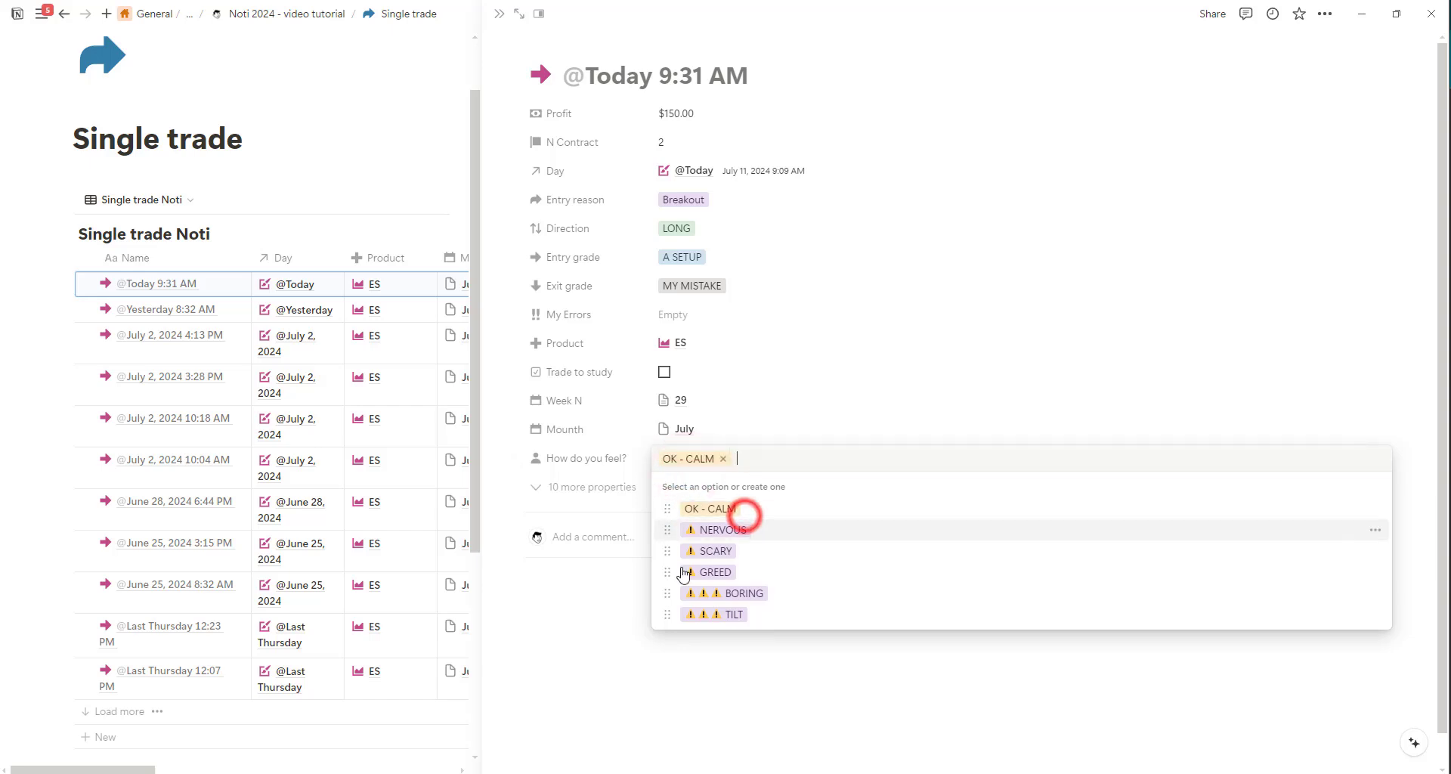
pyautogui.click(581, 644)
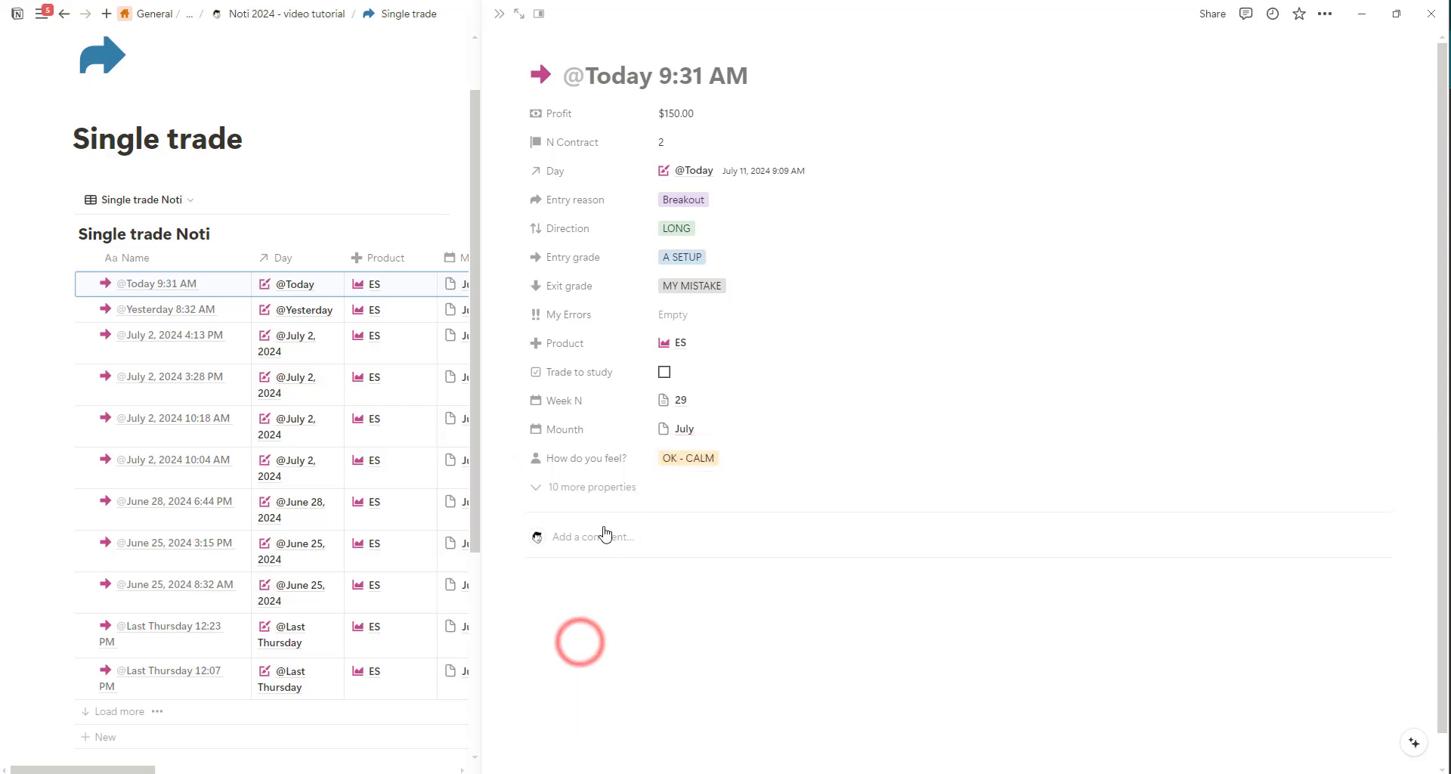
pyautogui.click(600, 487)
pyautogui.scroll(-4, 605, 479)
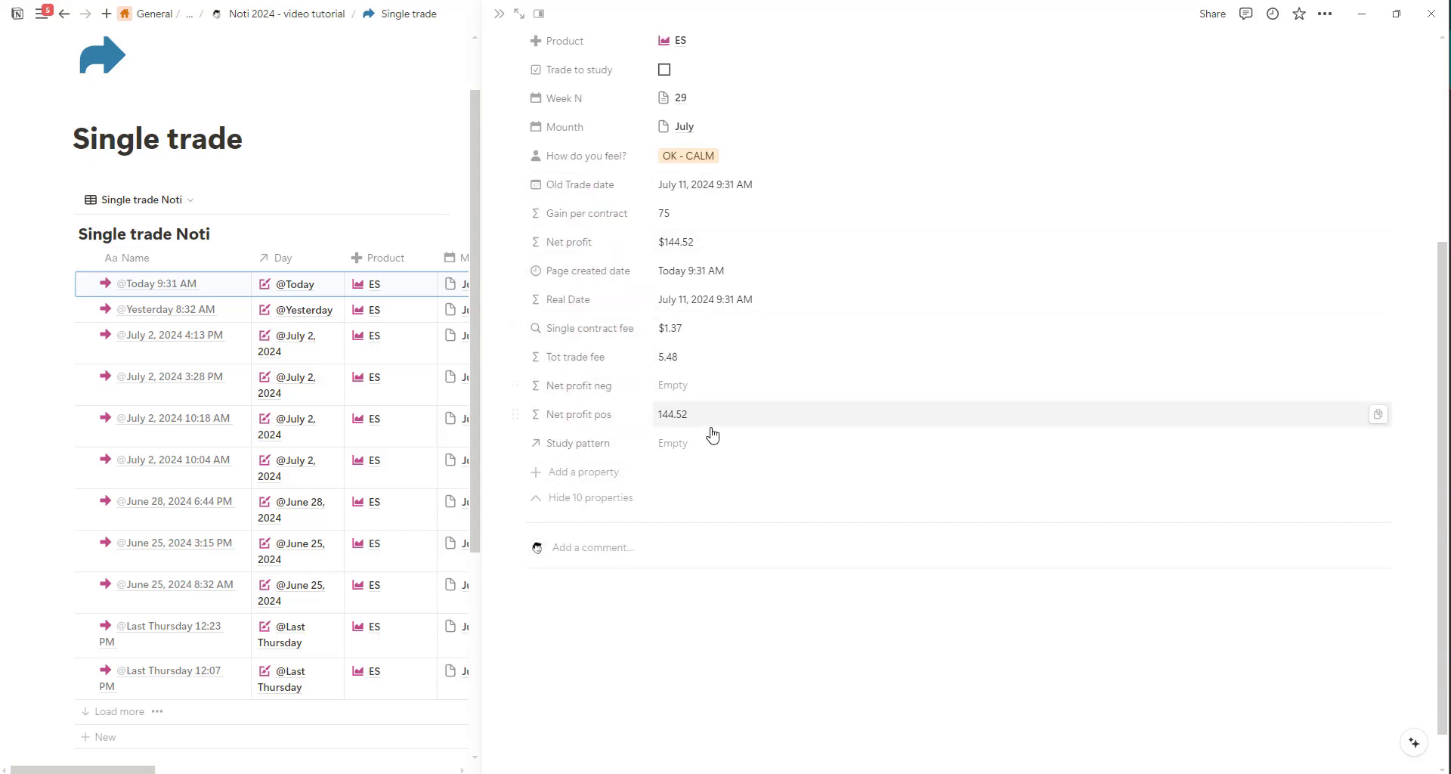
# Collapse the trade's extra properties, paste the ES chart screenshot into the page body, and close the trade.
pyautogui.scroll(1, 579, 378)
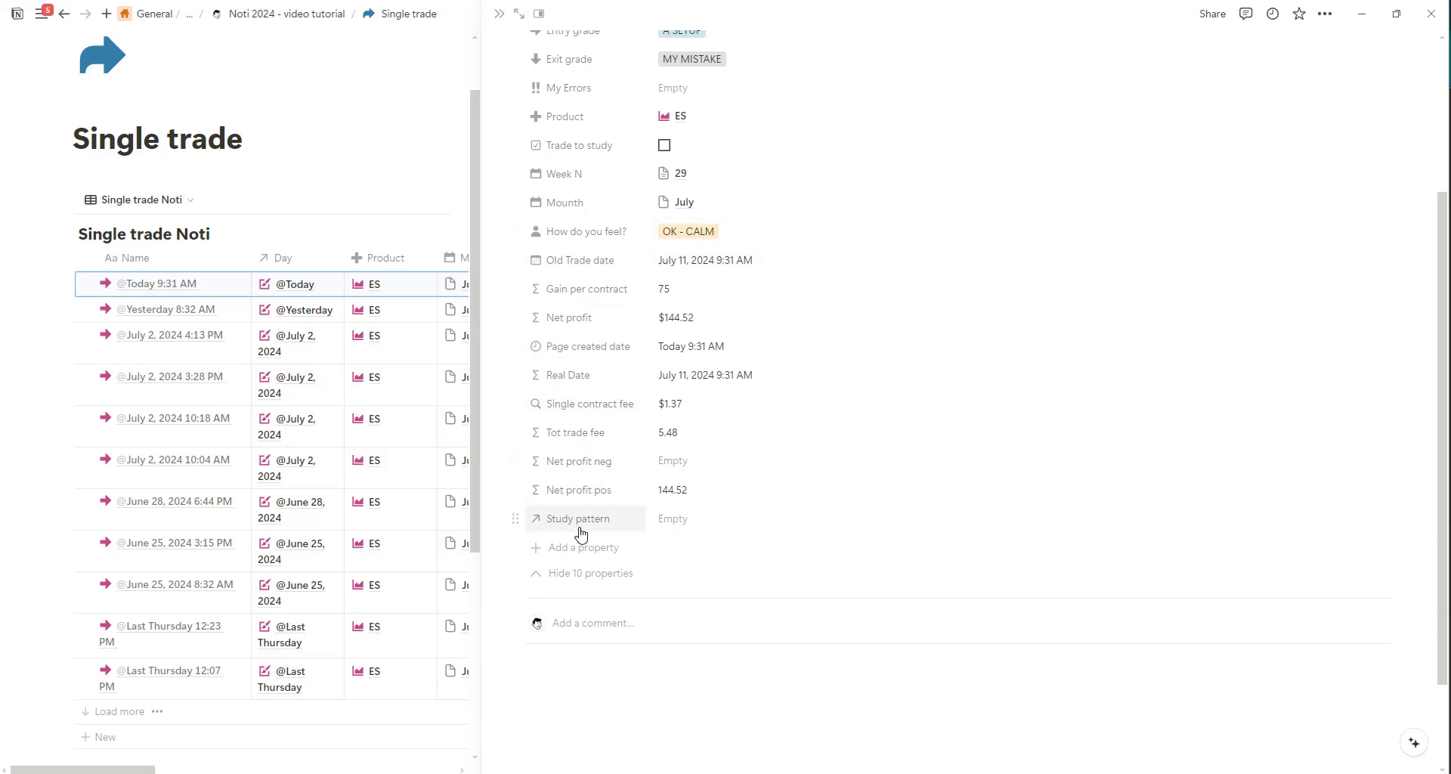
pyautogui.click(582, 573)
pyautogui.click(621, 620)
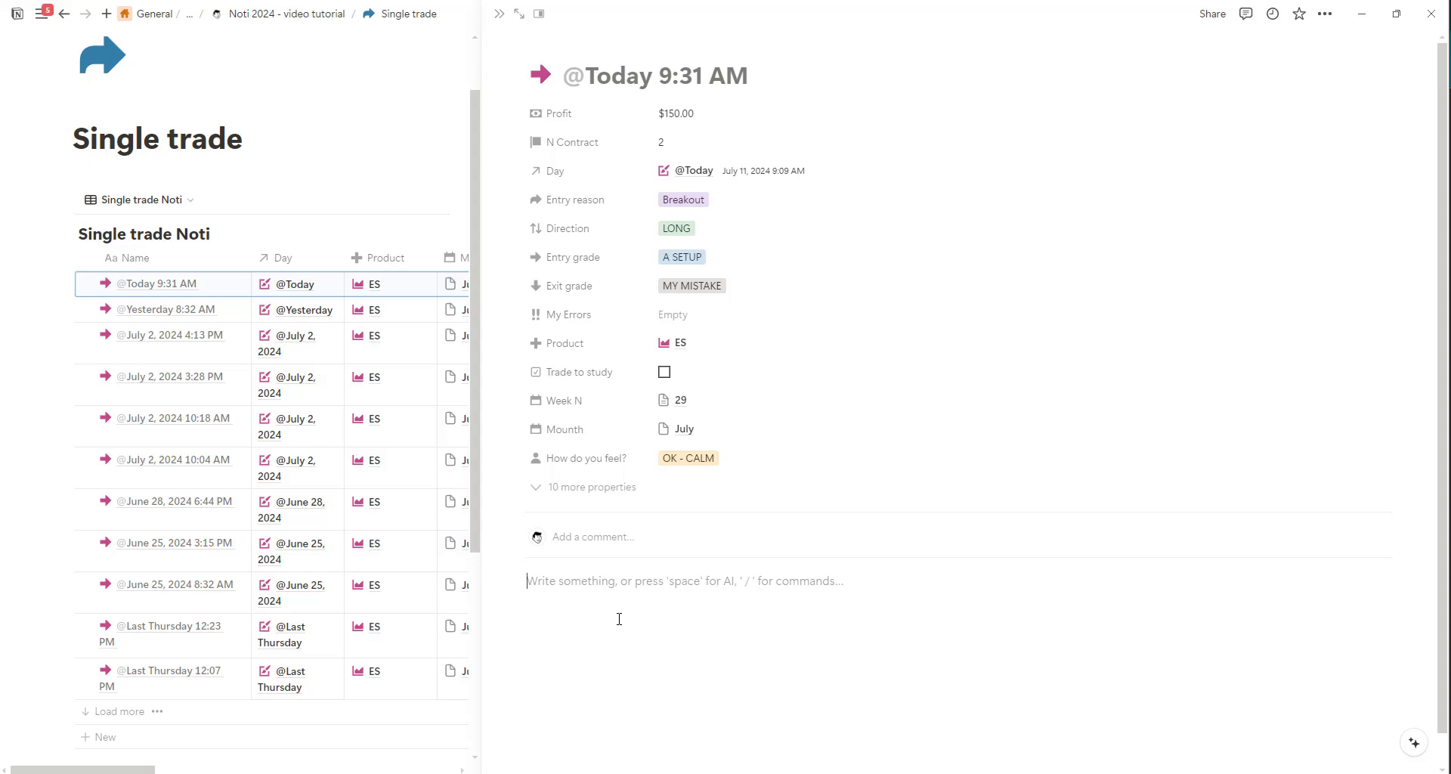
pyautogui.hotkey('ctrl', 'v')
pyautogui.scroll(-4, 622, 629)
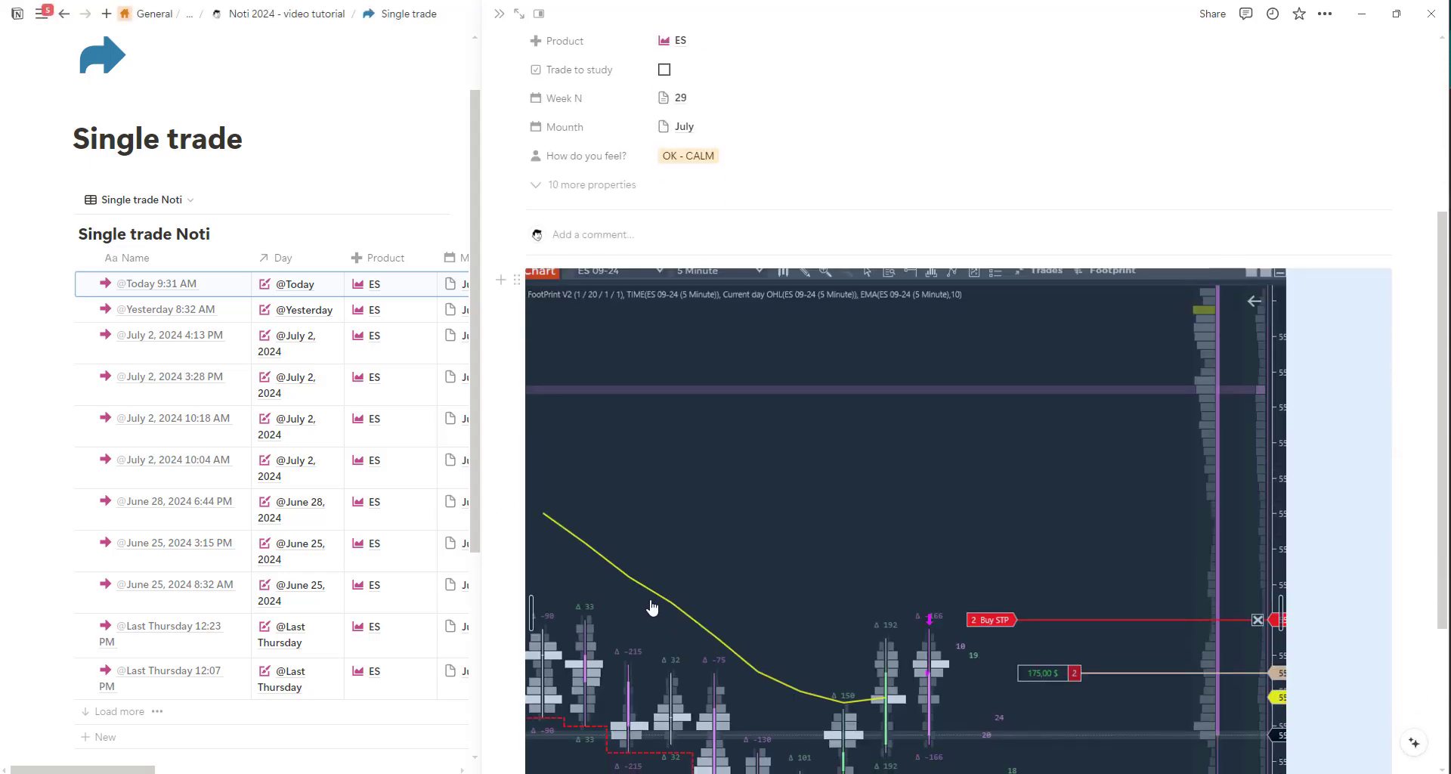
pyautogui.click(514, 517)
pyautogui.scroll(-3, 664, 518)
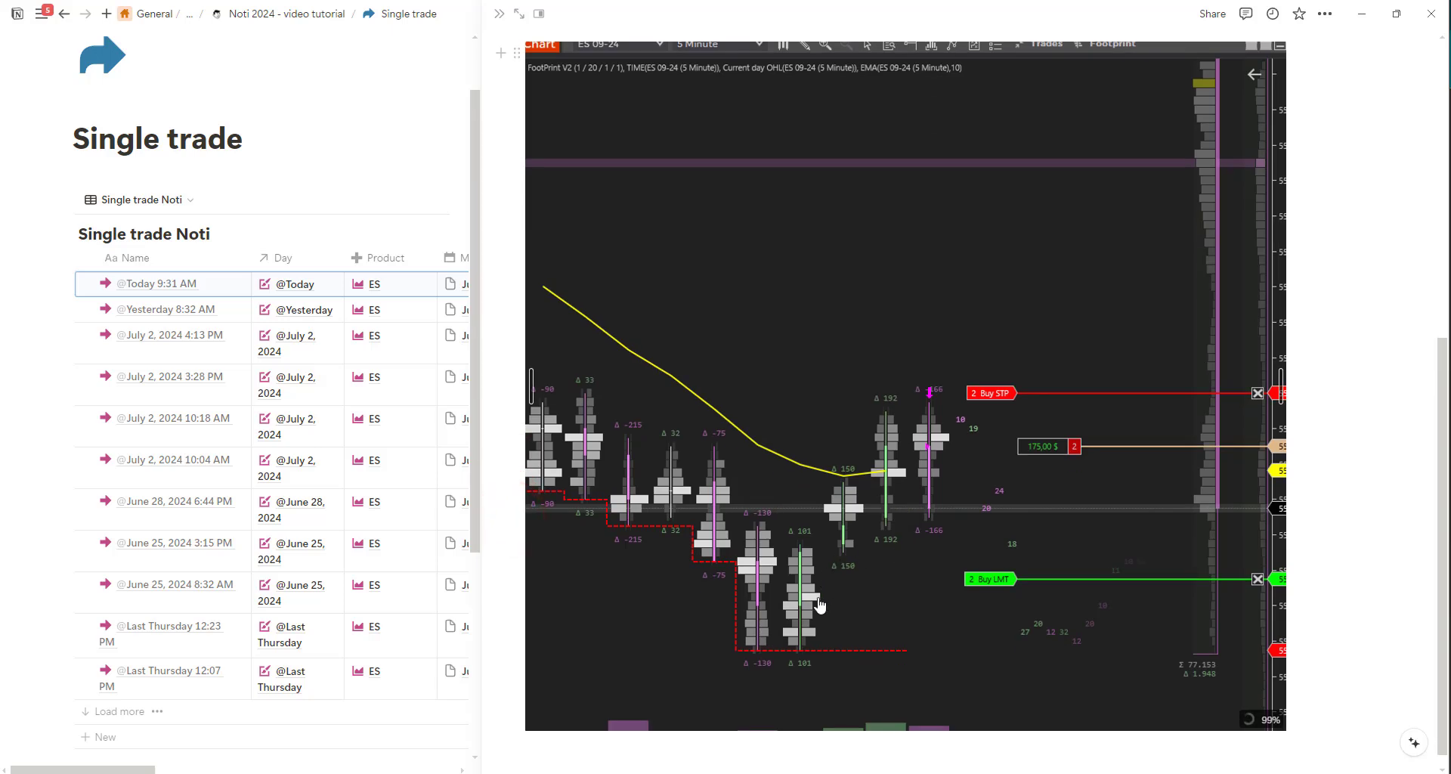
pyautogui.scroll(7, 820, 693)
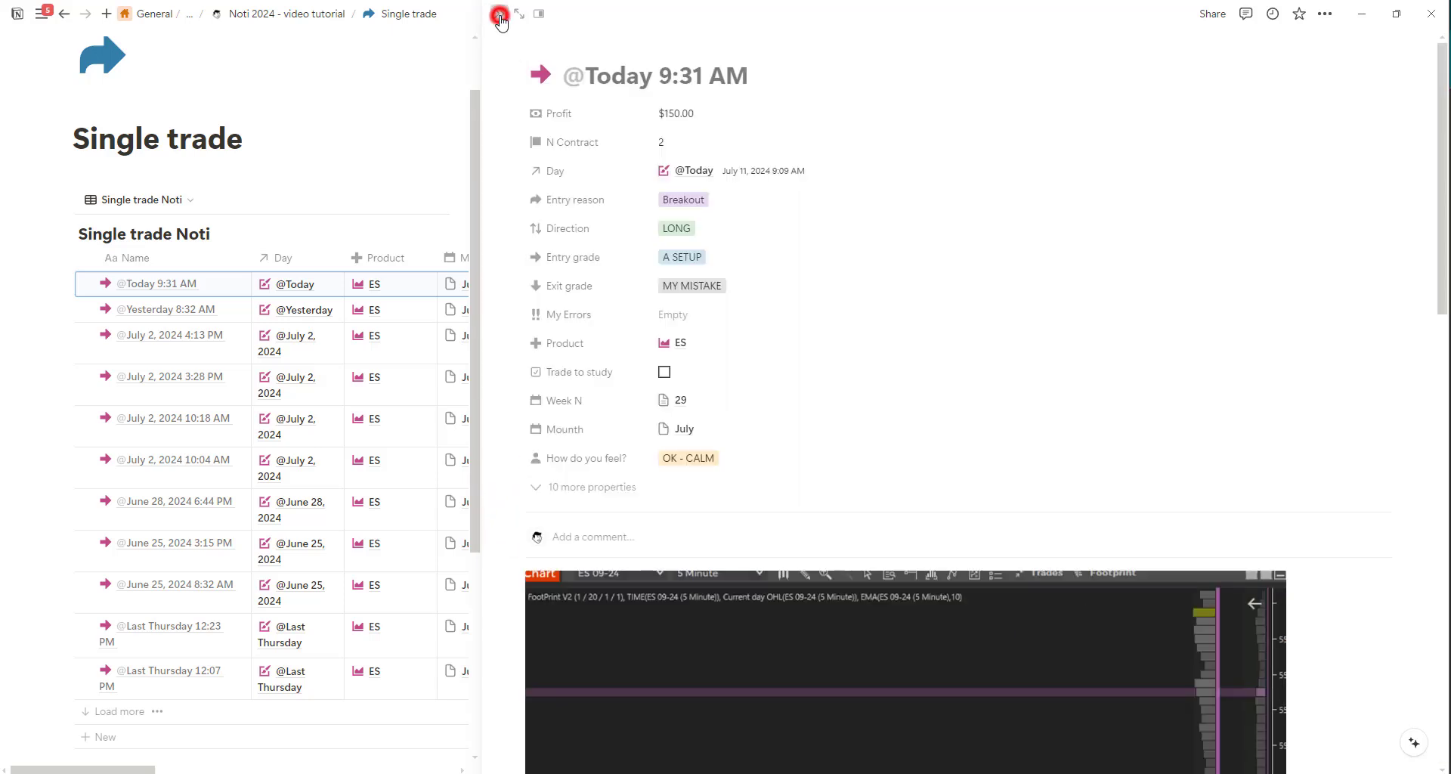
pyautogui.click(499, 13)
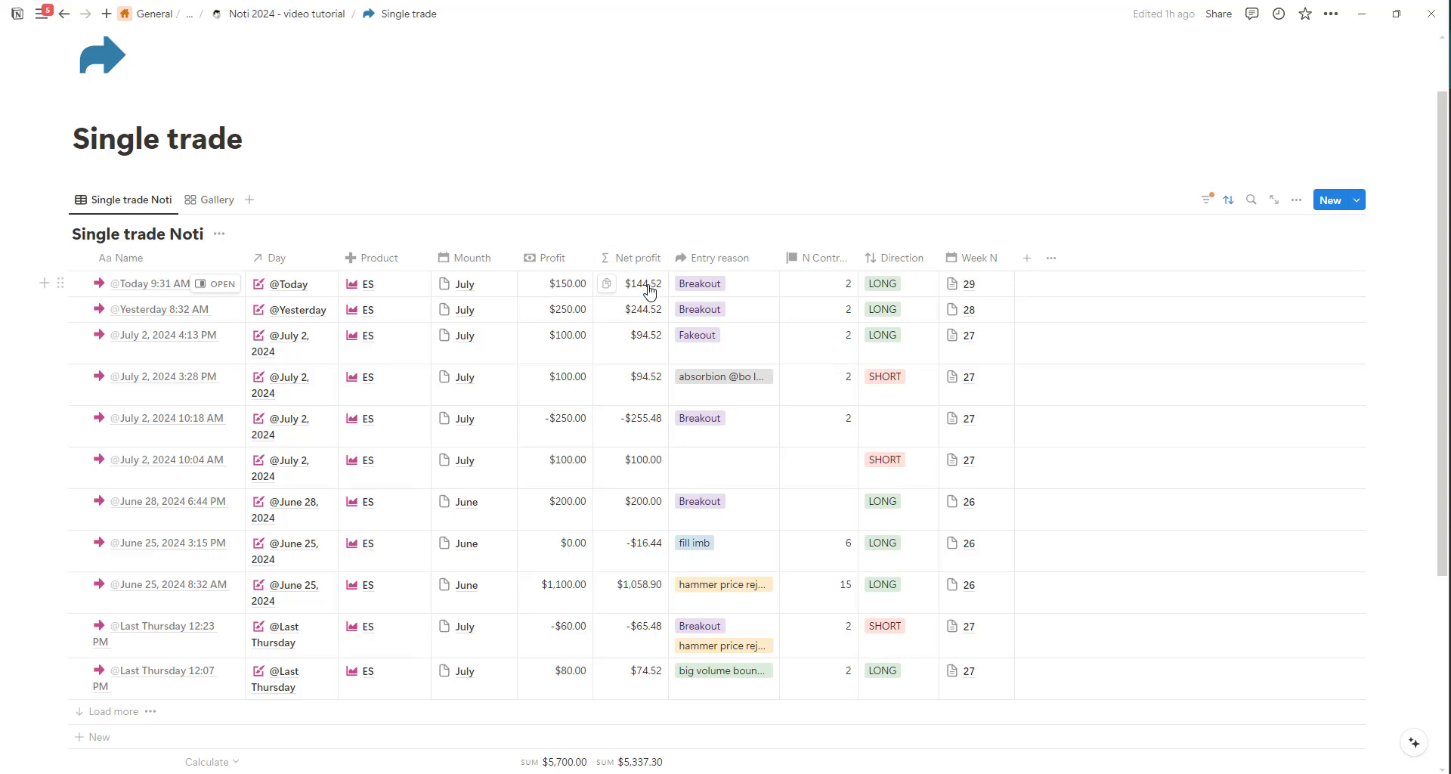
# Show the Entry grade and Tot trade fee properties as columns in the Single trade Noti table.
pyautogui.click(1296, 199)
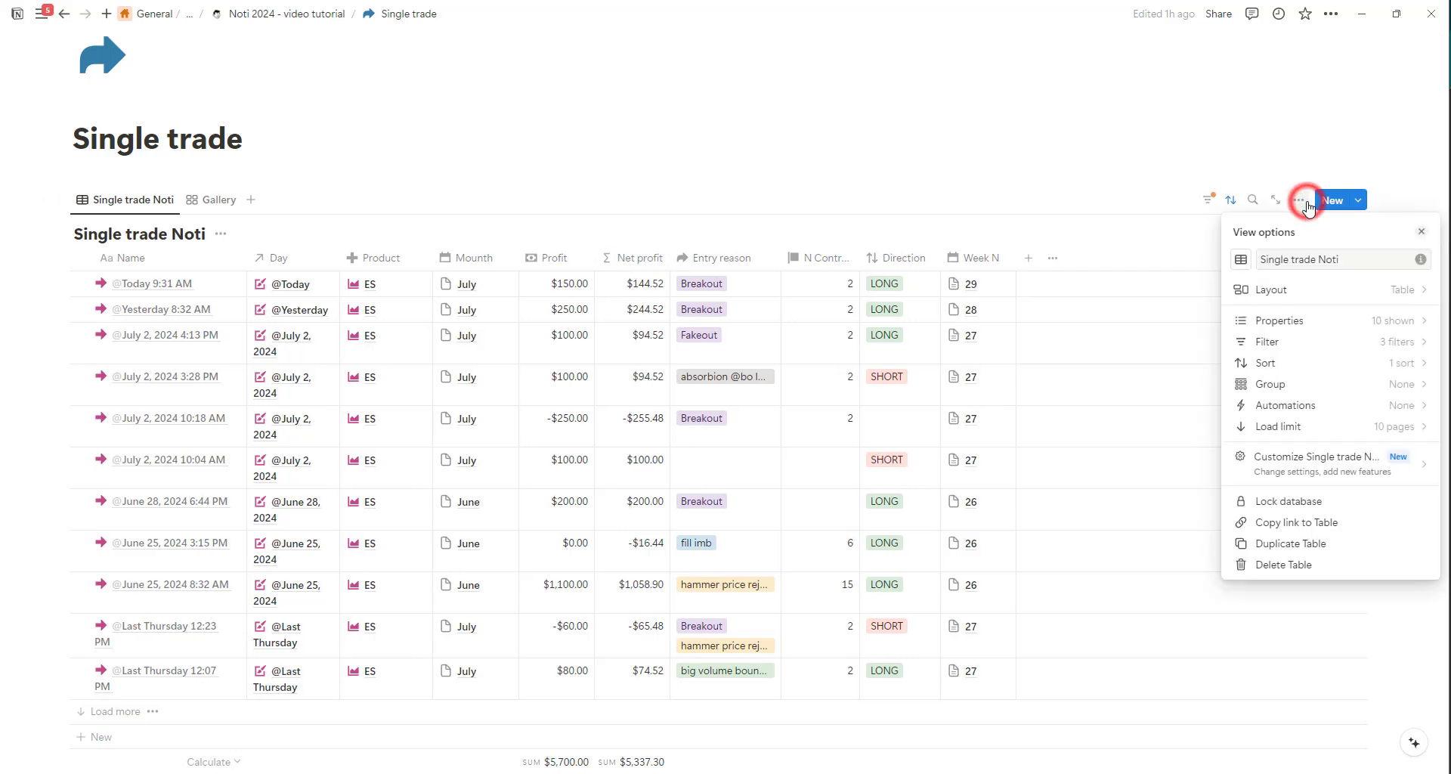
pyautogui.click(1313, 323)
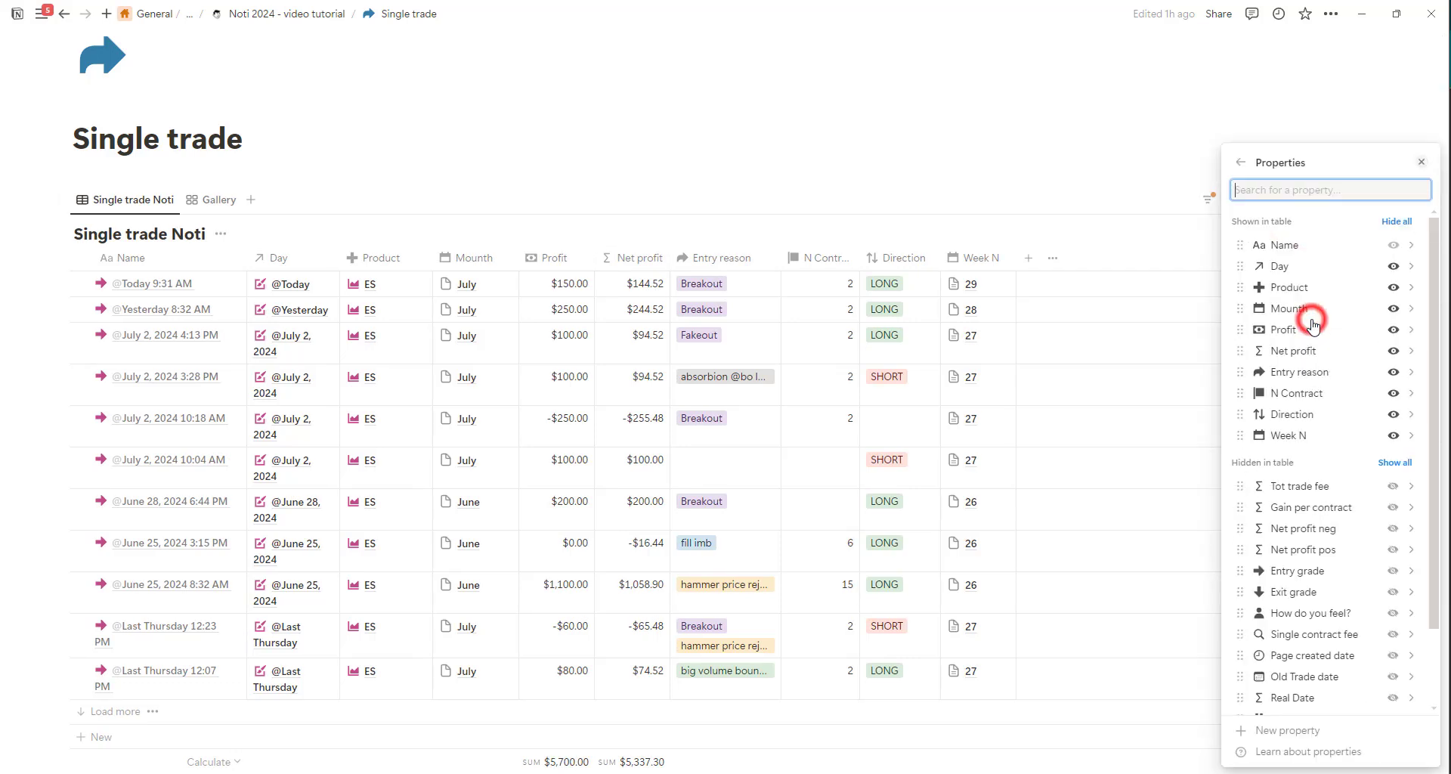
pyautogui.scroll(-2, 1313, 594)
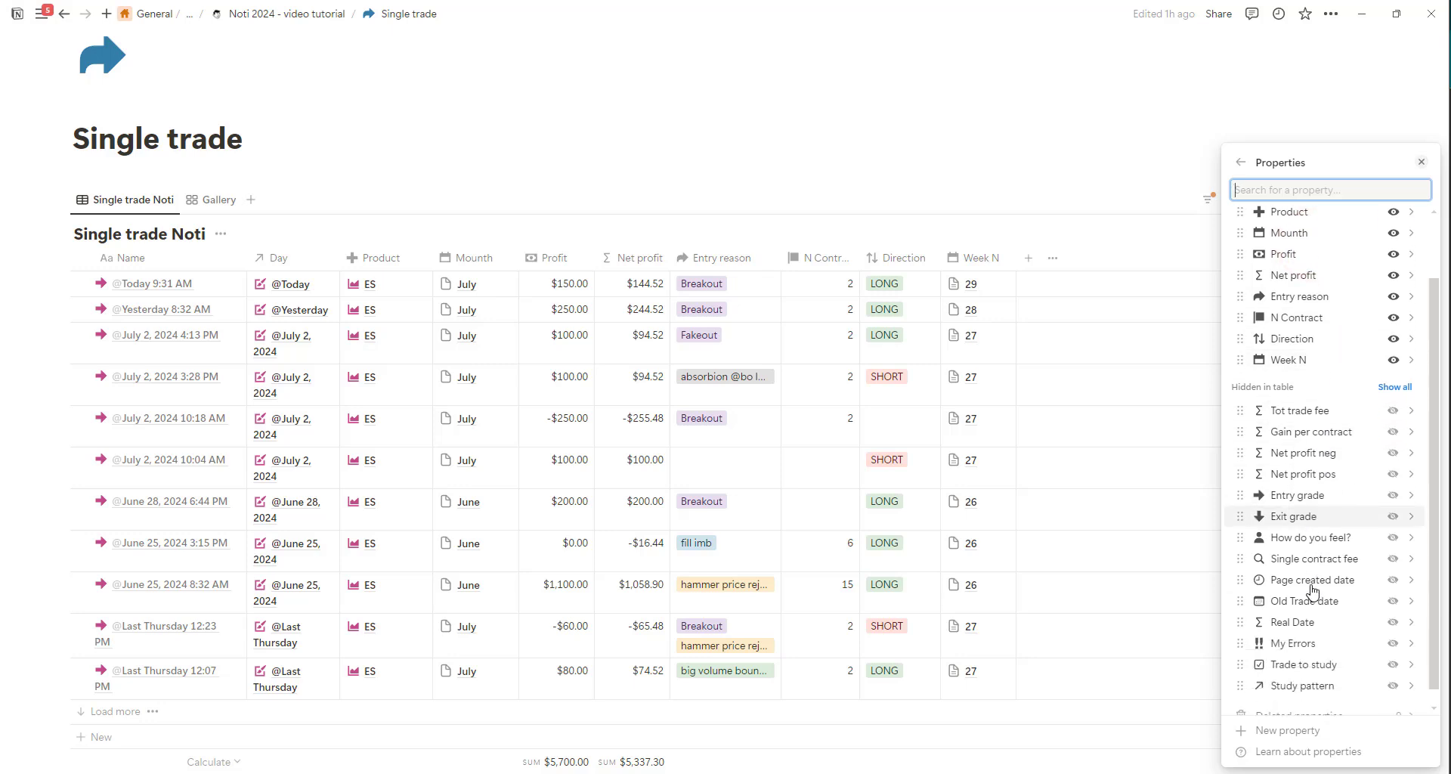
pyautogui.click(1393, 496)
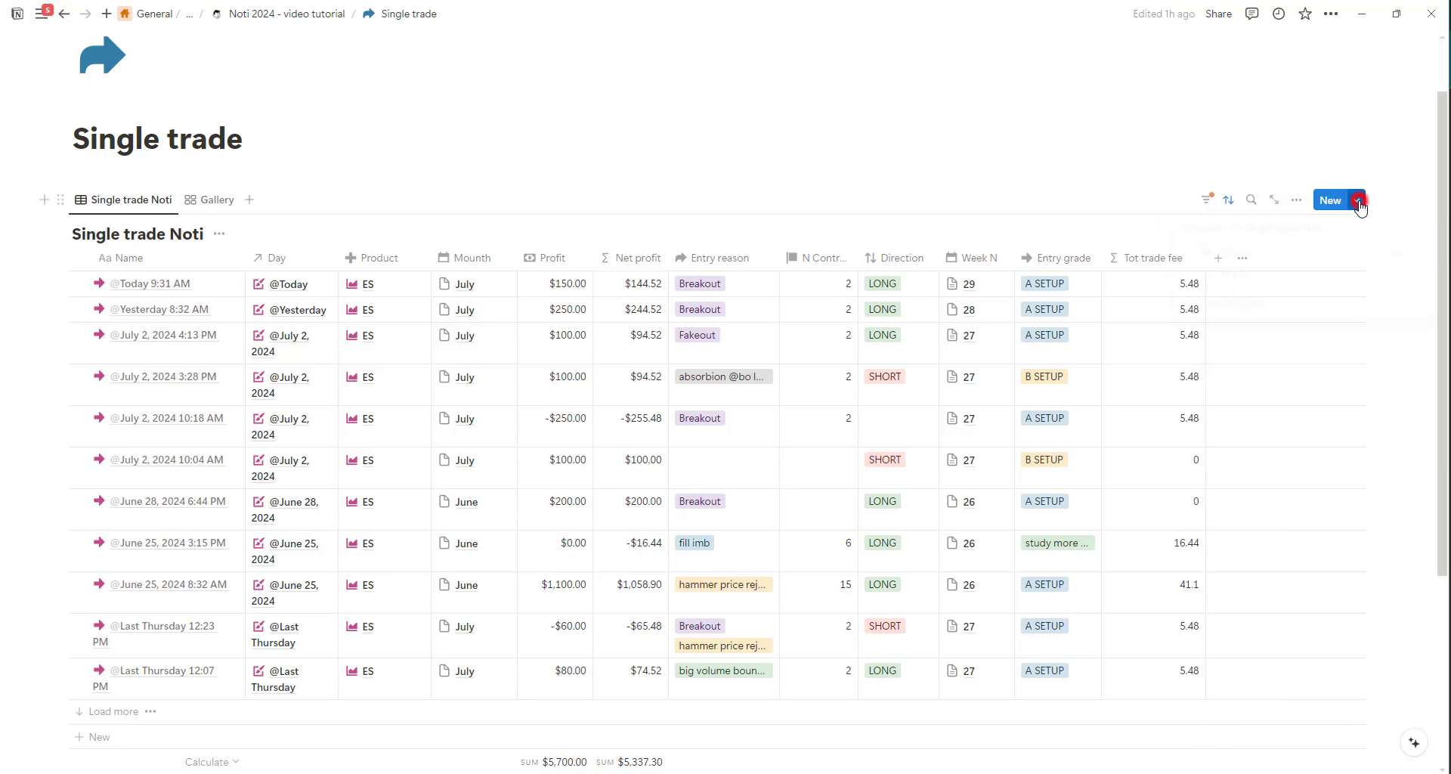
pyautogui.click(1428, 261)
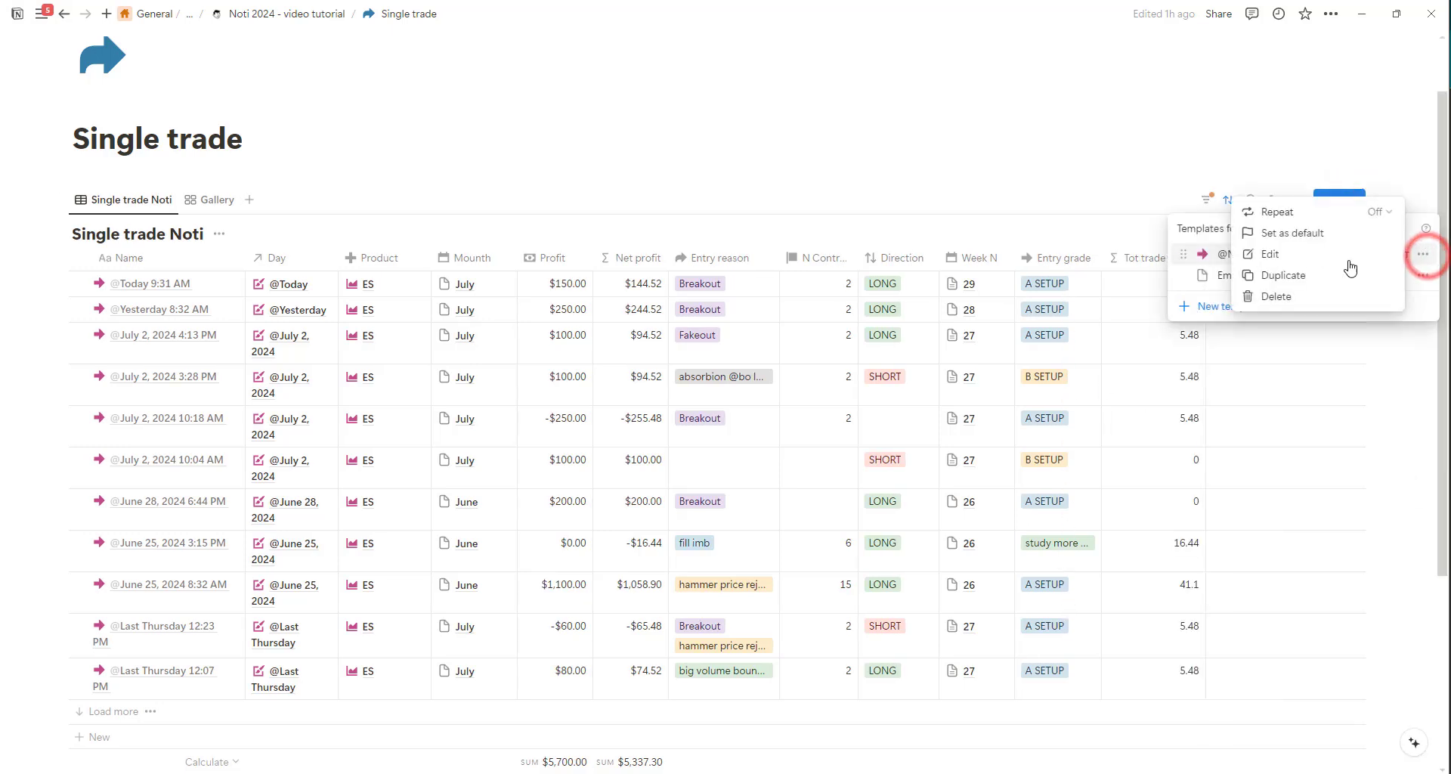
pyautogui.click(1265, 255)
pyautogui.scroll(-2, 793, 382)
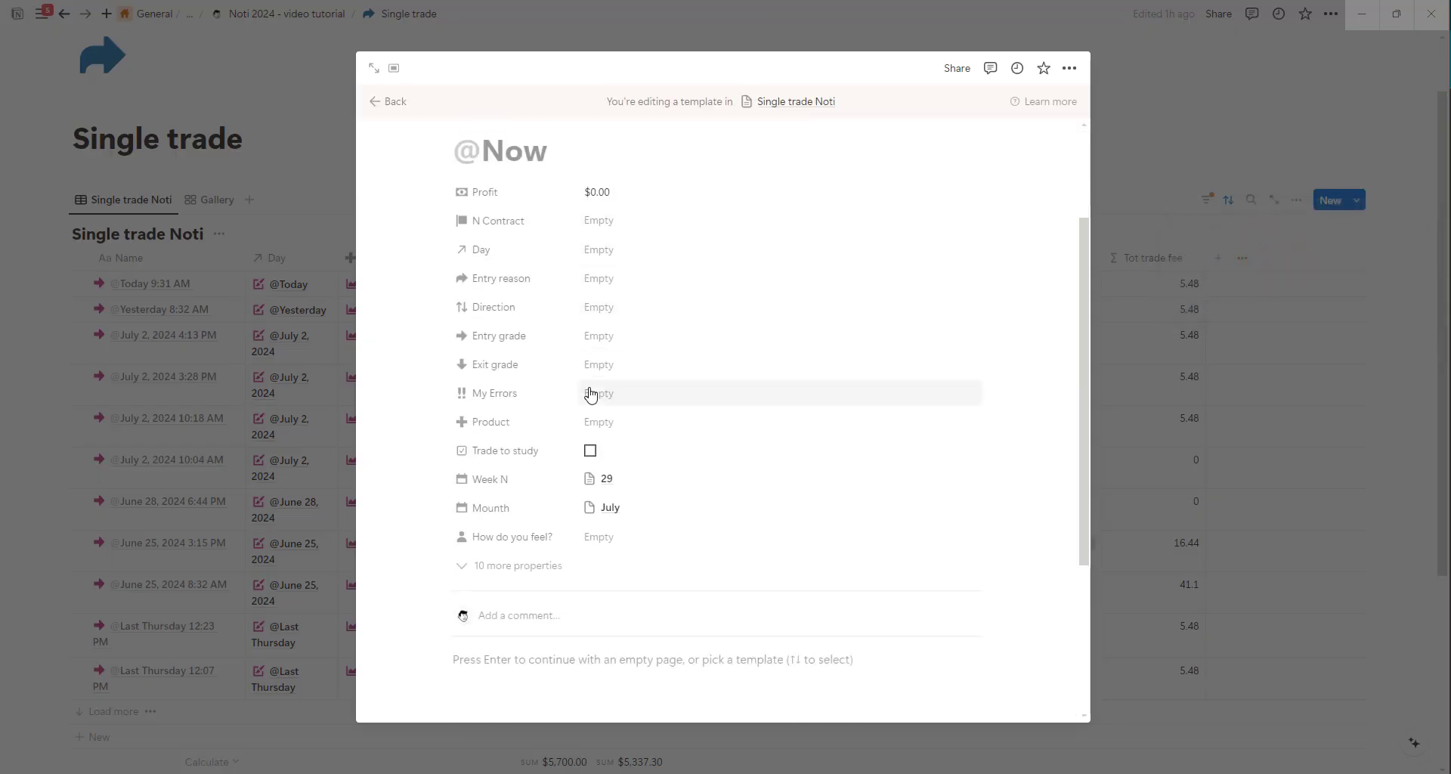
pyautogui.click(598, 422)
pyautogui.click(610, 473)
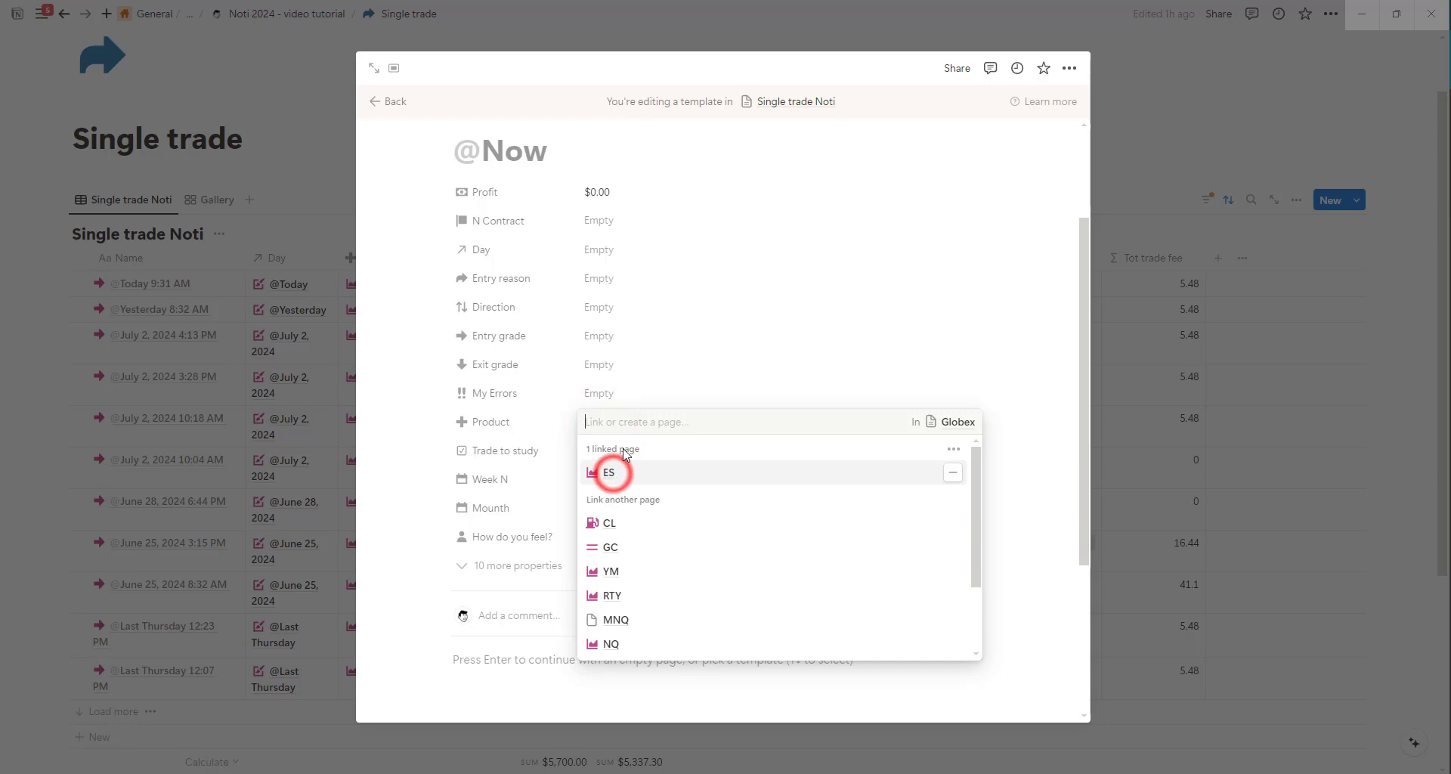
pyautogui.click(1022, 370)
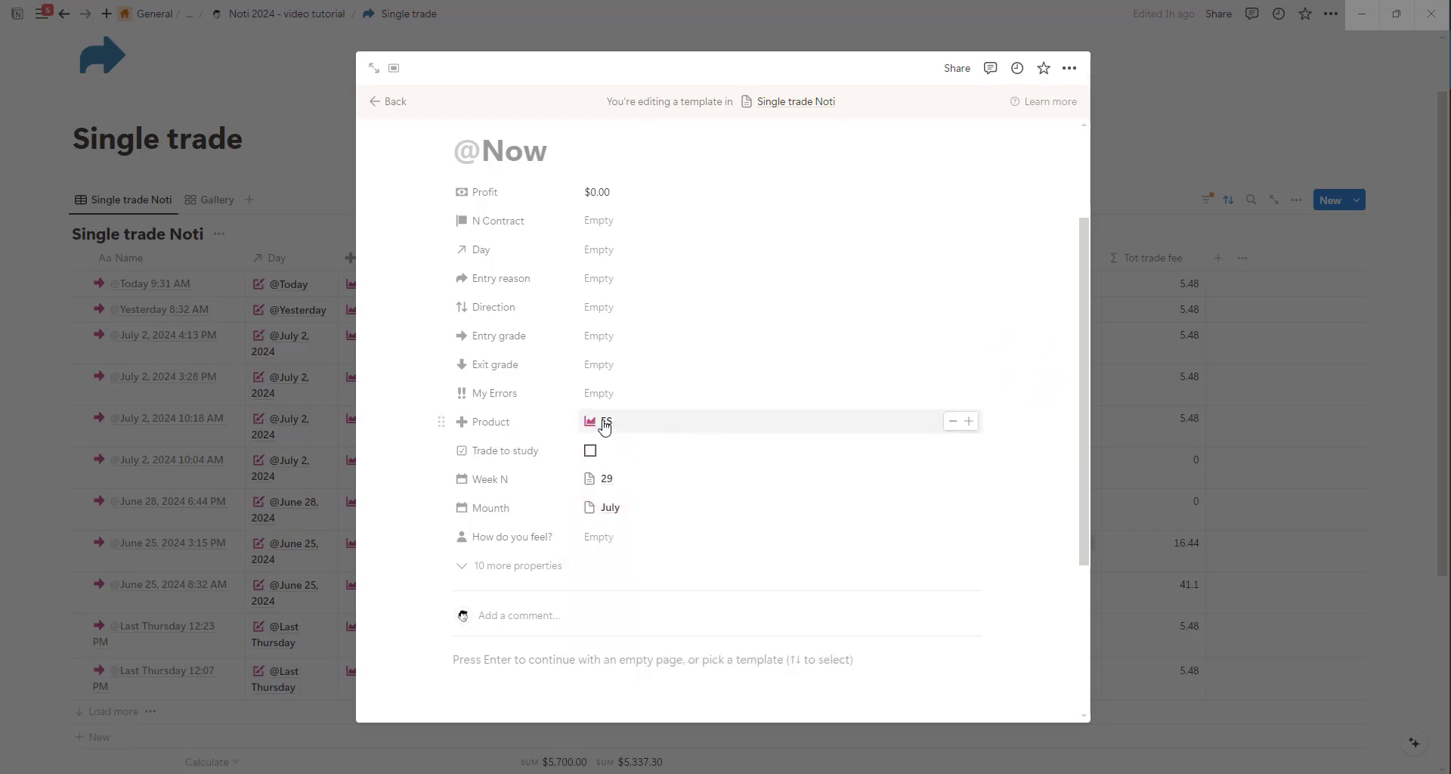
pyautogui.click(1162, 136)
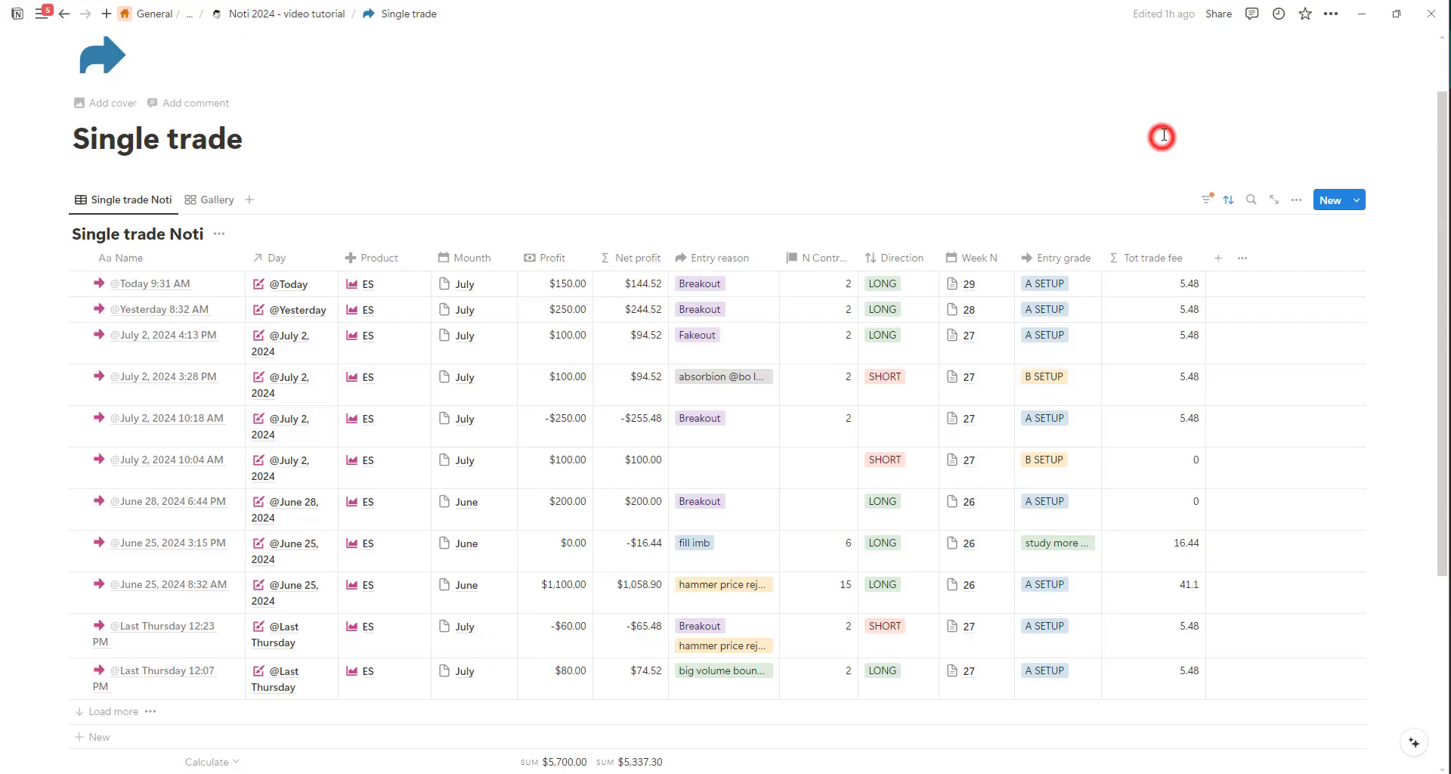
pyautogui.click(1330, 202)
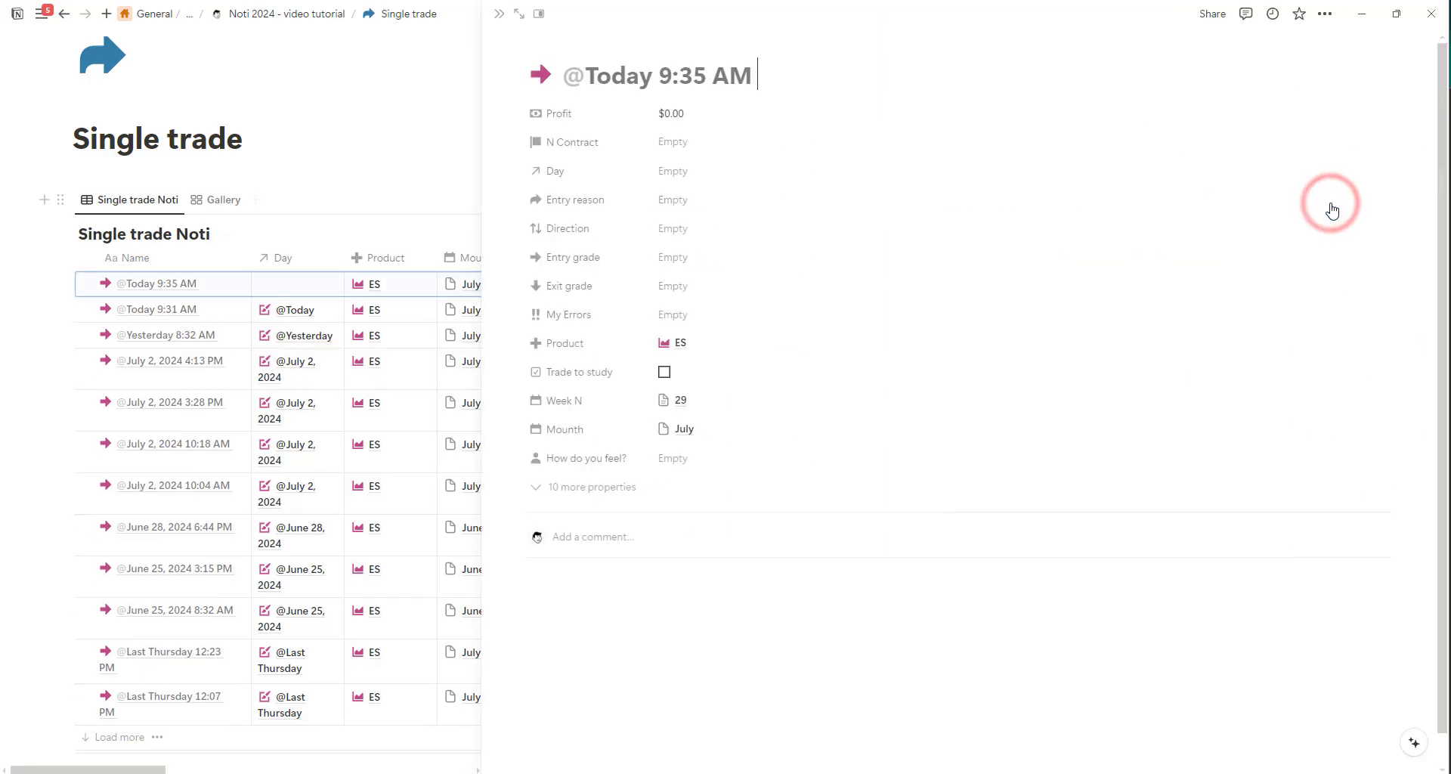
pyautogui.click(233, 114)
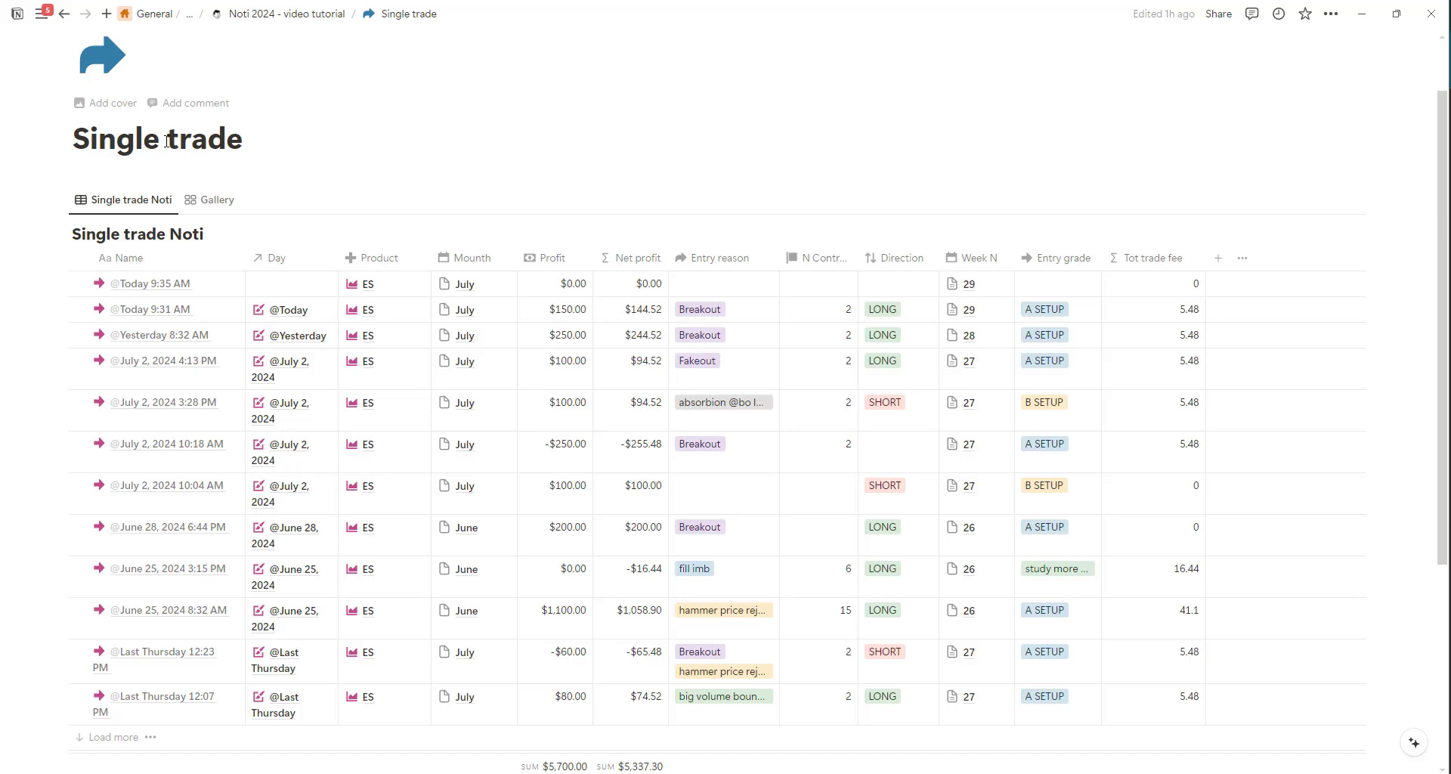
pyautogui.click(321, 14)
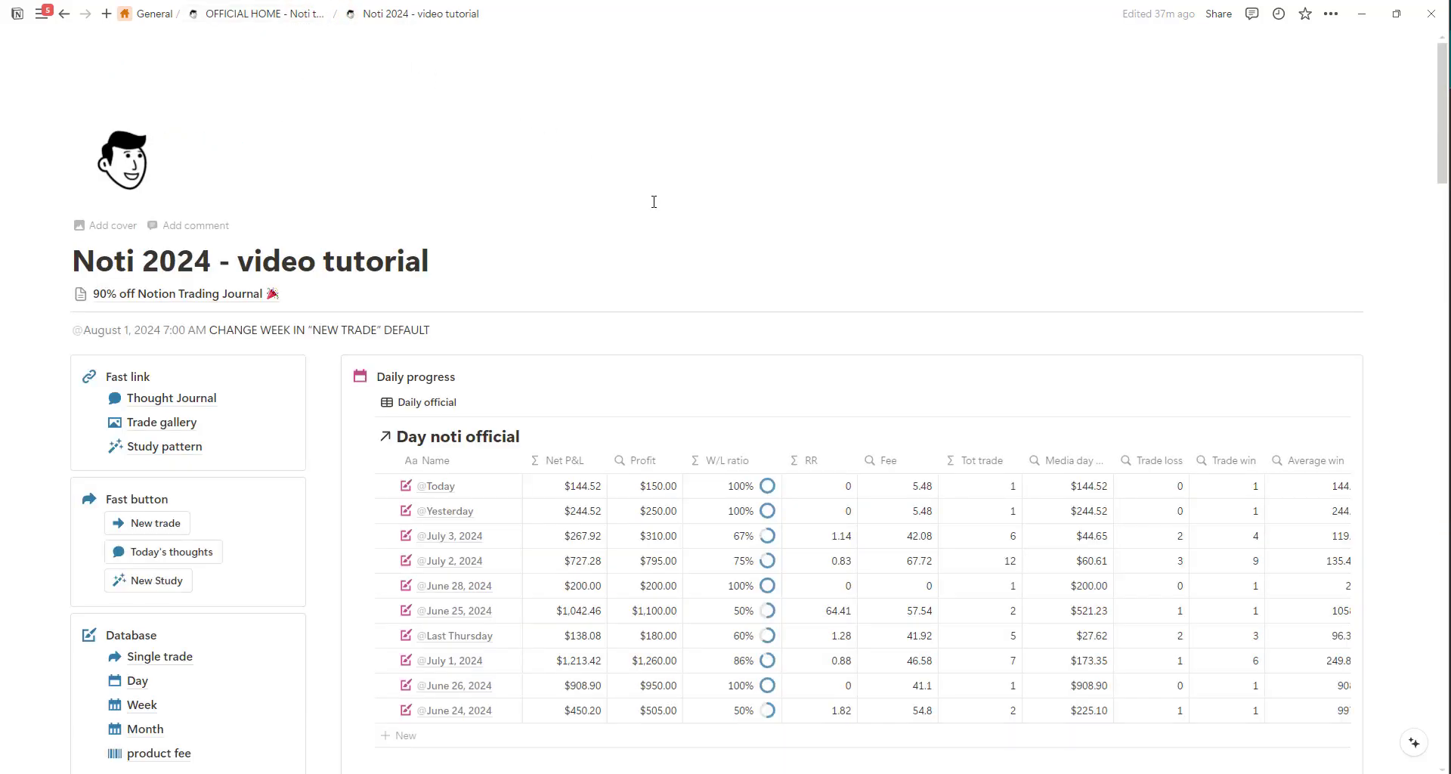
pyautogui.scroll(-1, 650, 203)
pyautogui.click(171, 449)
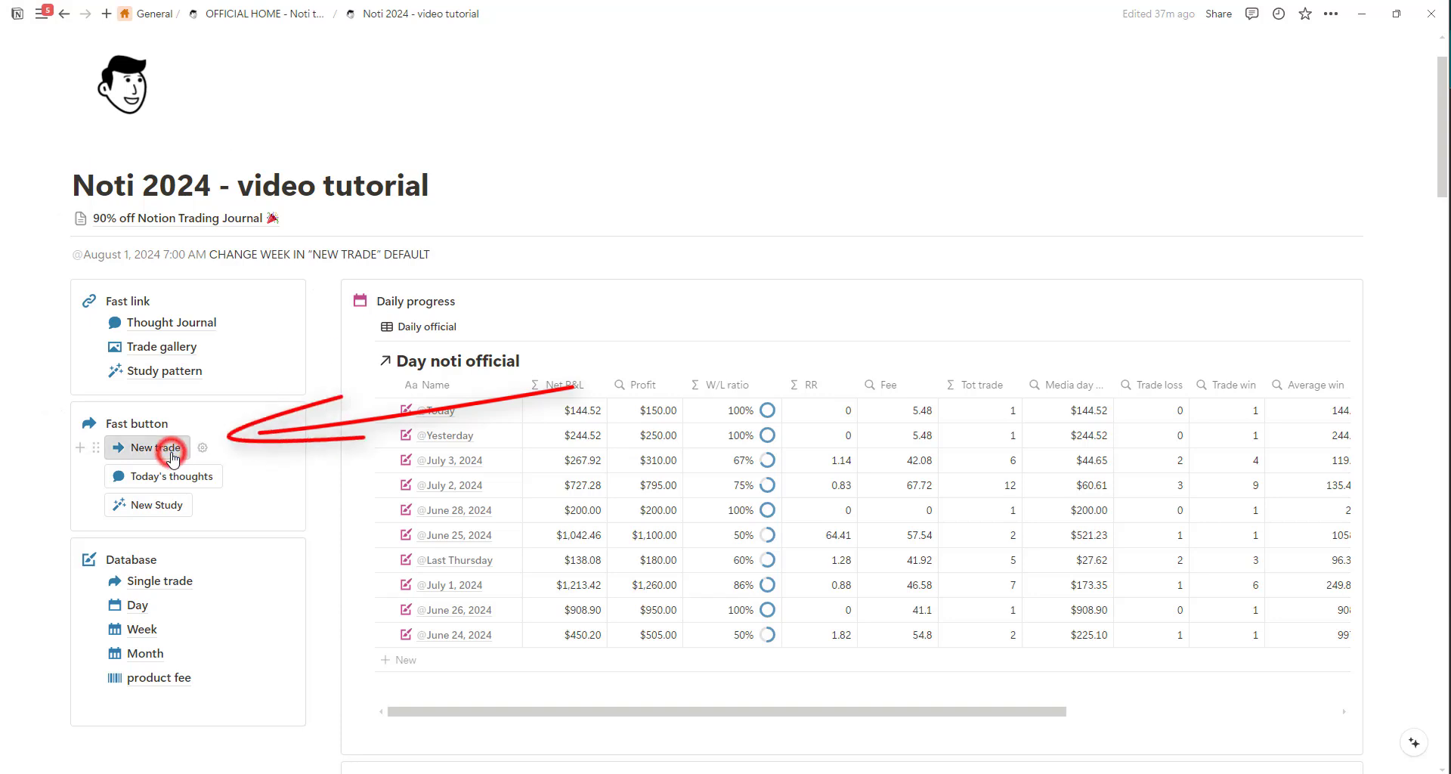
pyautogui.click(599, 307)
pyautogui.write('-80')
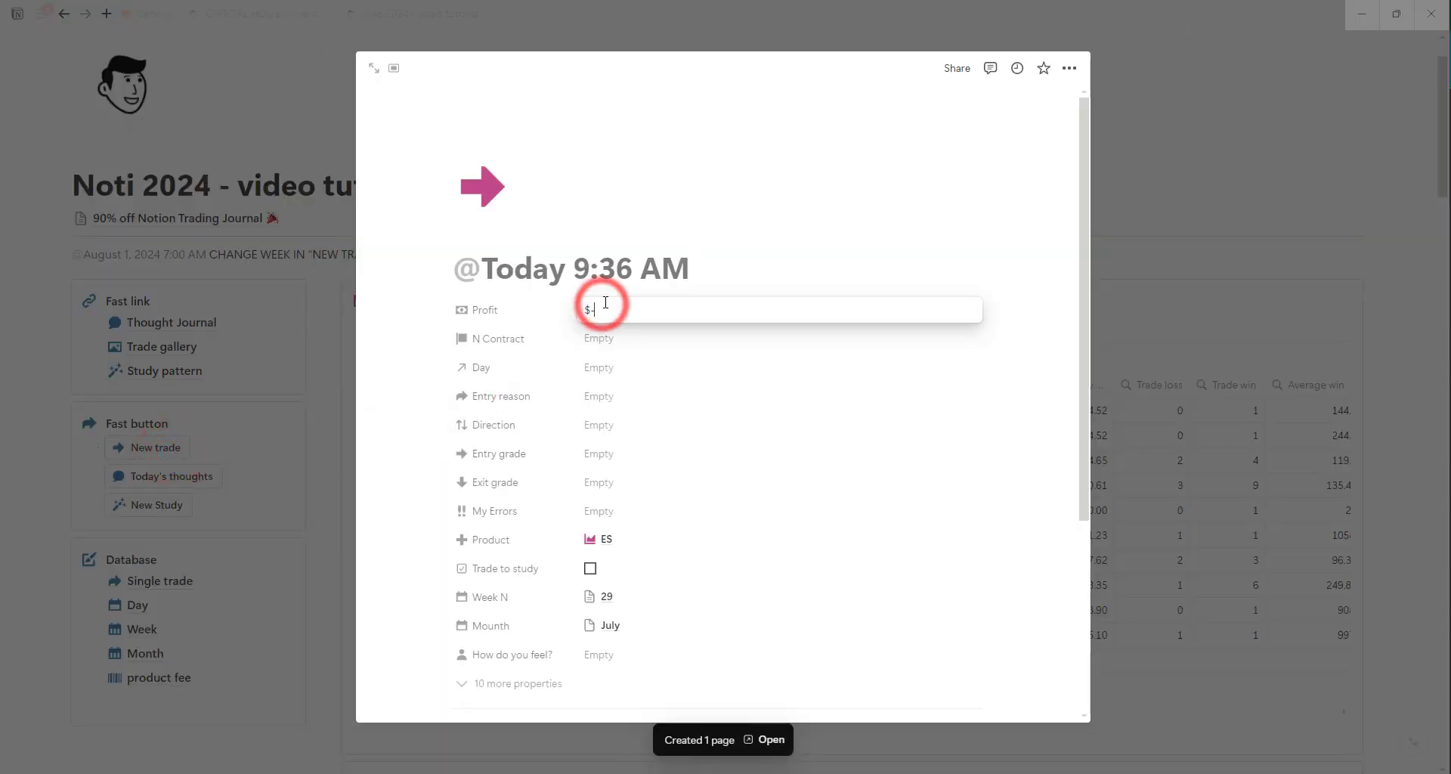
pyautogui.press('Tab')
pyautogui.click(657, 441)
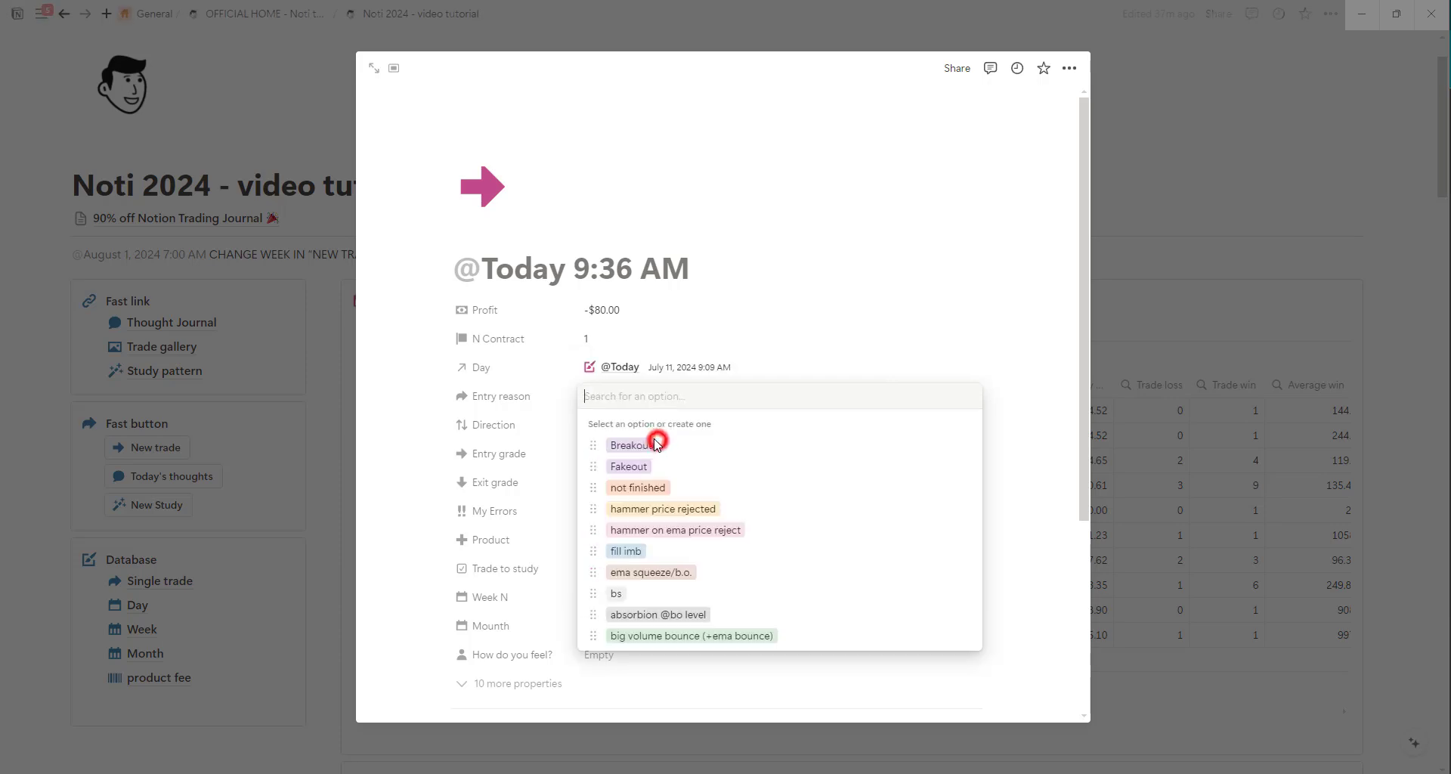
# Set the trade's Entry reason to Breakout, Direction to SHORT, Entry grade to B SETUP and Exit grade to Bad exit.
pyautogui.click(649, 445)
pyautogui.click(642, 493)
pyautogui.click(636, 455)
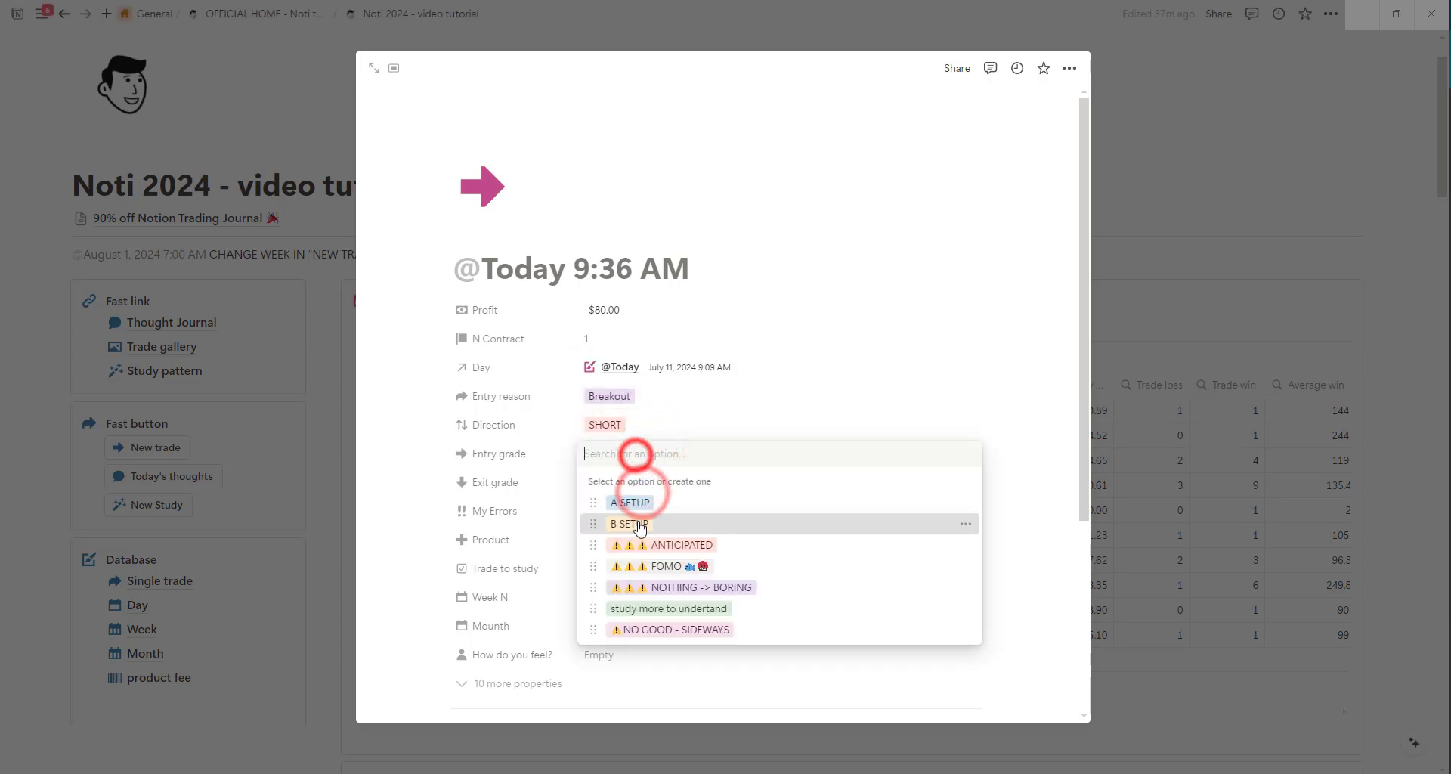
pyautogui.click(641, 497)
pyautogui.click(642, 490)
pyautogui.click(648, 576)
pyautogui.press('Escape')
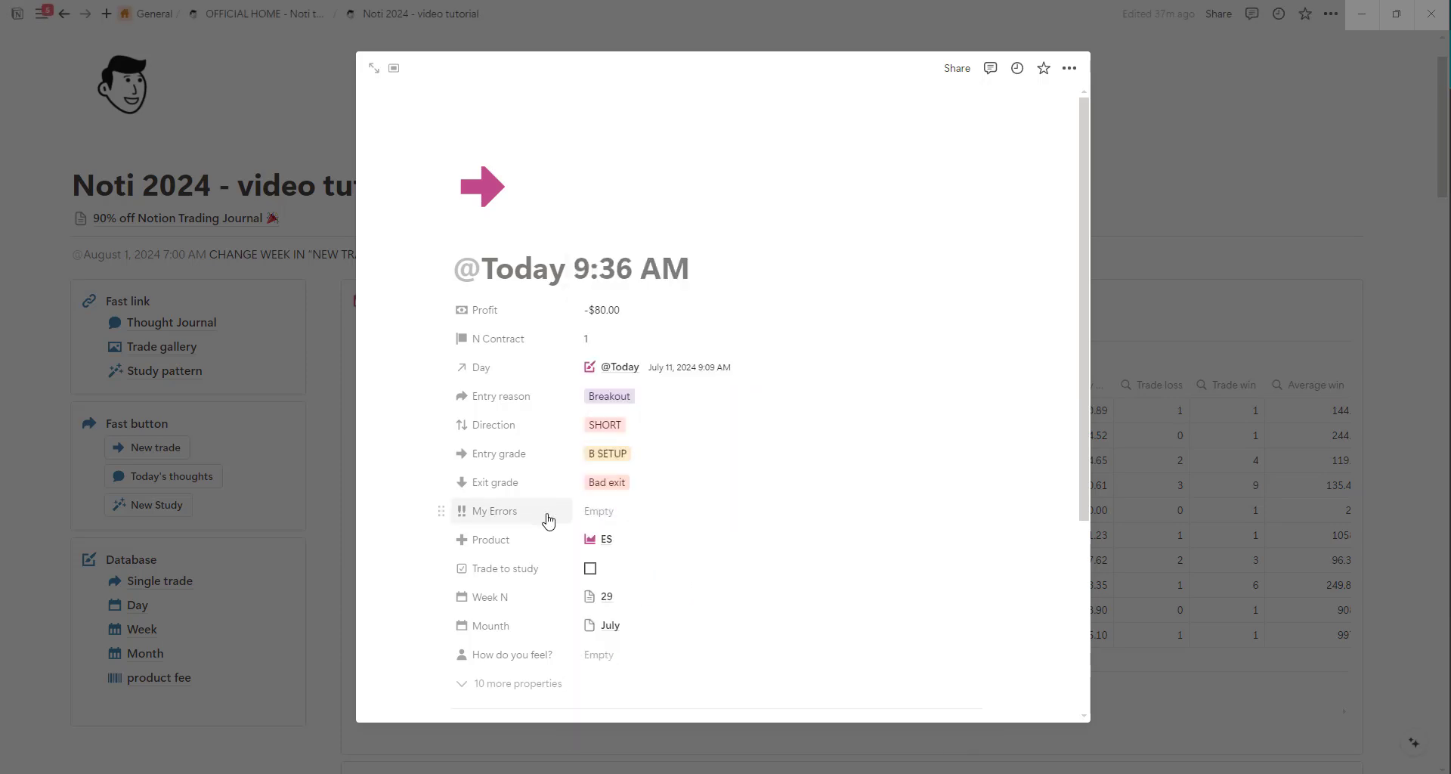
# Tag the trade's My Errors property with greed and paste the chart screenshot into its page body.
pyautogui.click(599, 511)
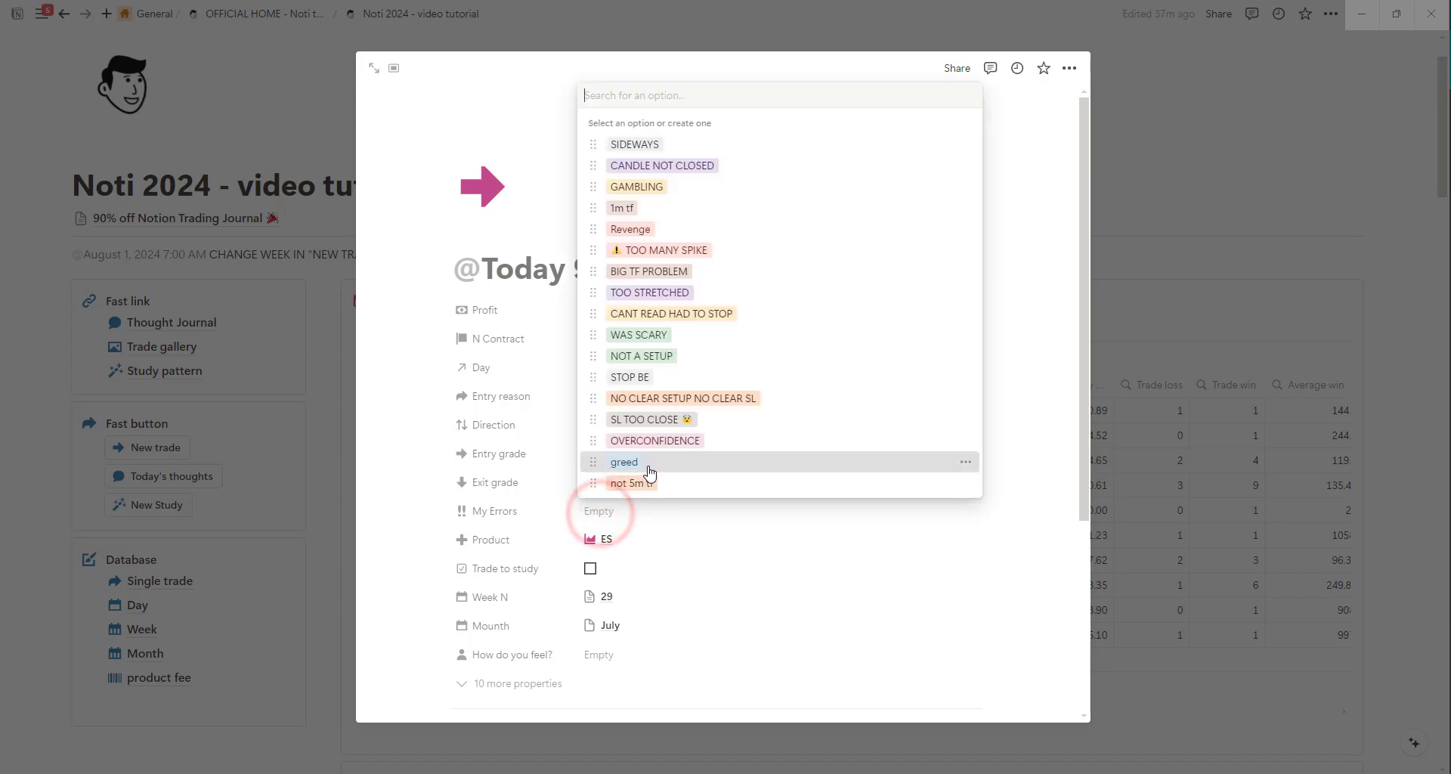
pyautogui.click(646, 469)
pyautogui.click(429, 455)
pyautogui.scroll(-8, 605, 554)
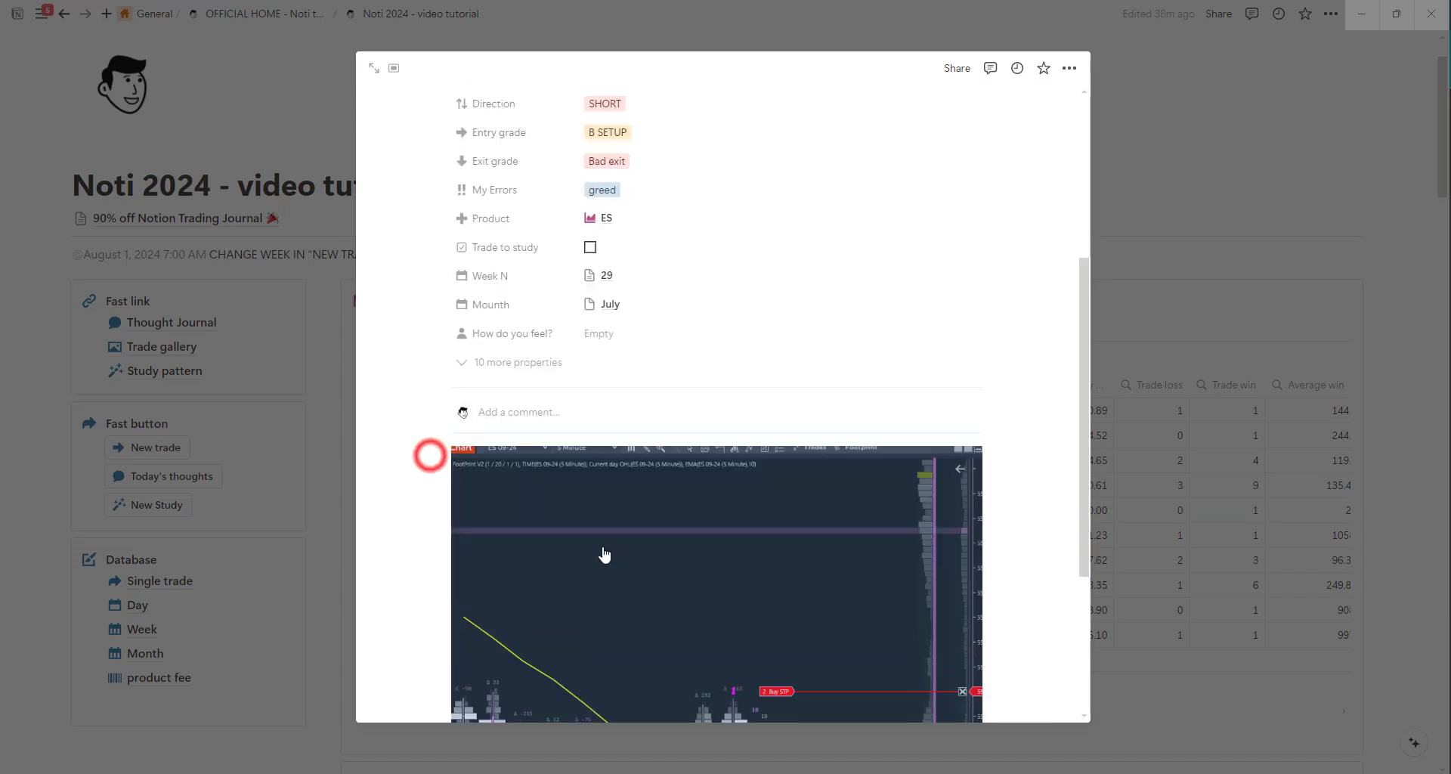
pyautogui.scroll(-1, 577, 389)
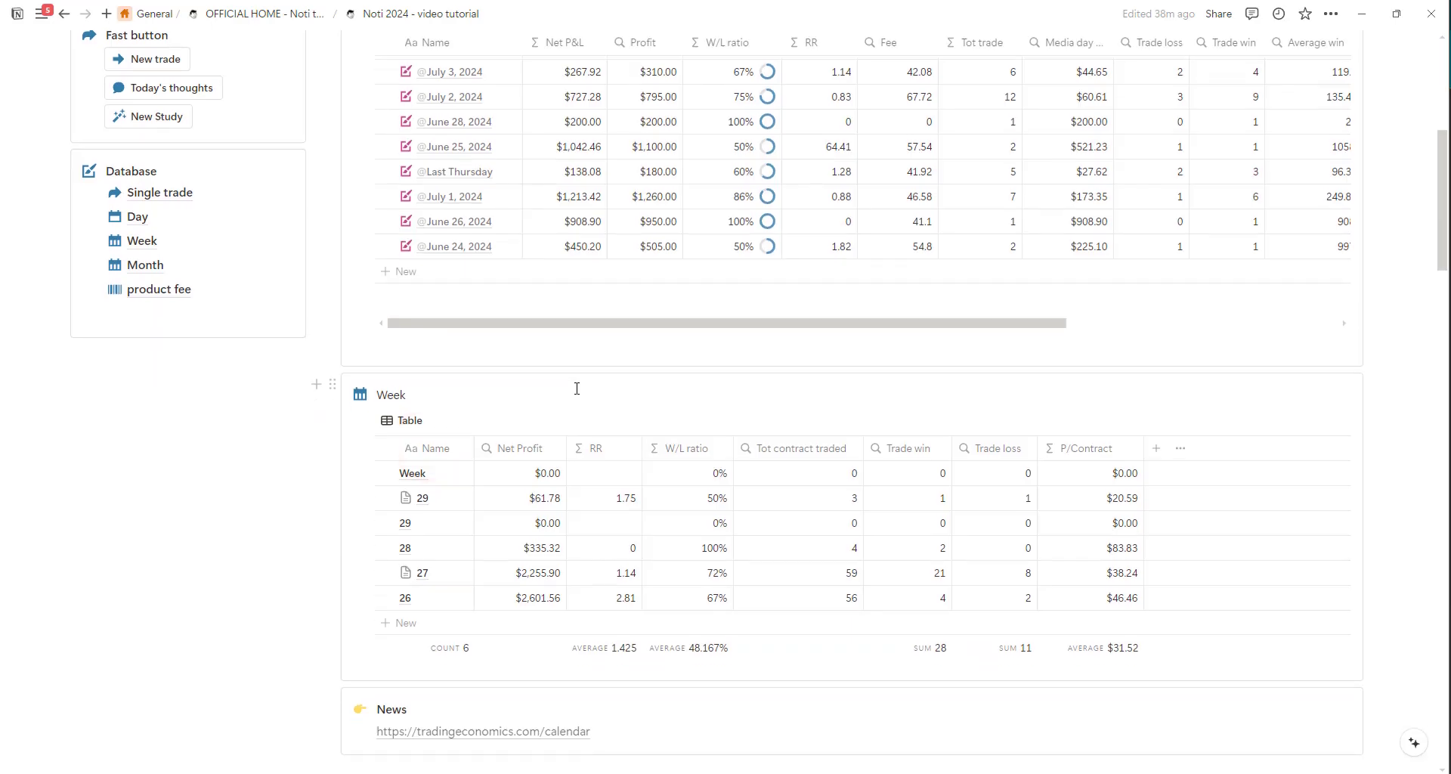
# Create a journal entry with the Today's thoughts fast button and set its Feel property to a new GOOD option.
pyautogui.scroll(-3, 576, 388)
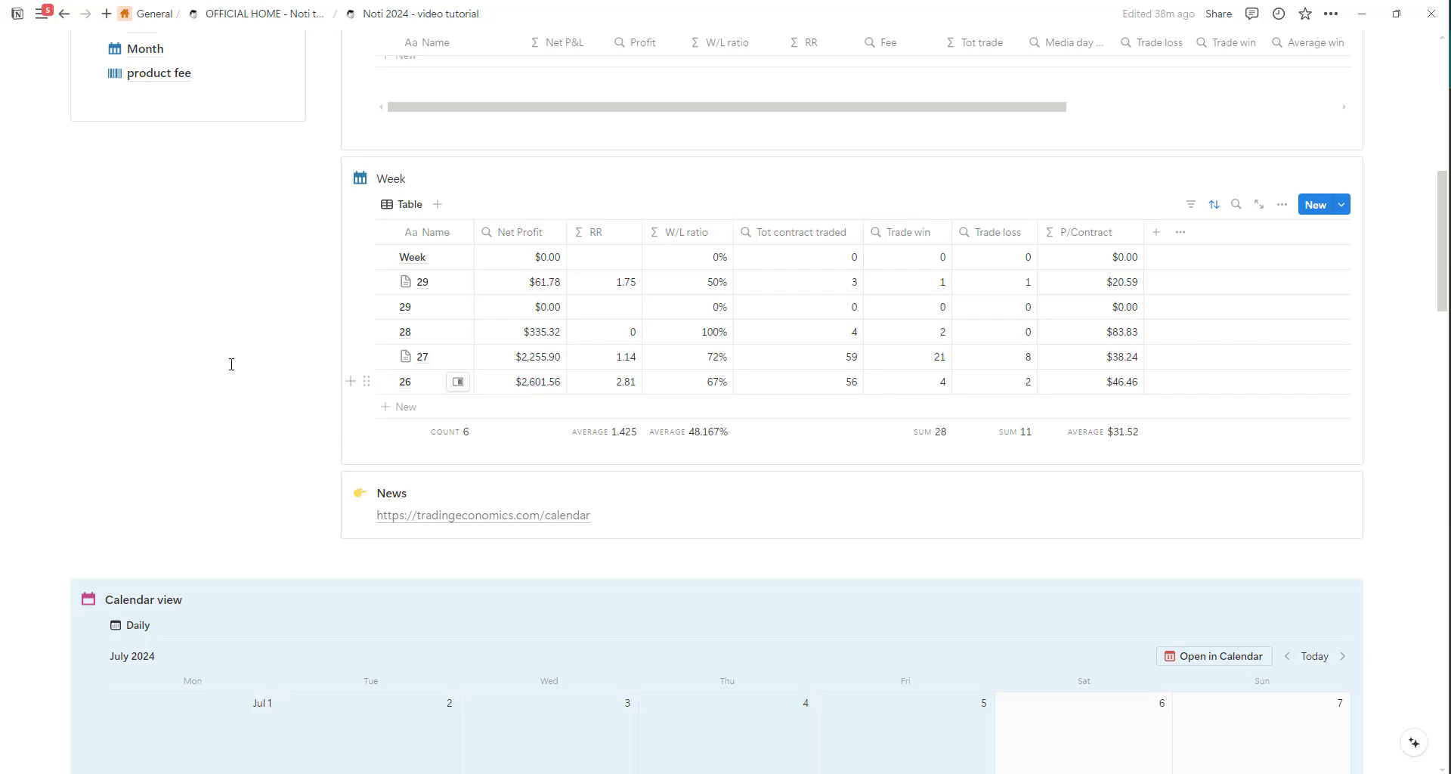
pyautogui.scroll(1, 234, 370)
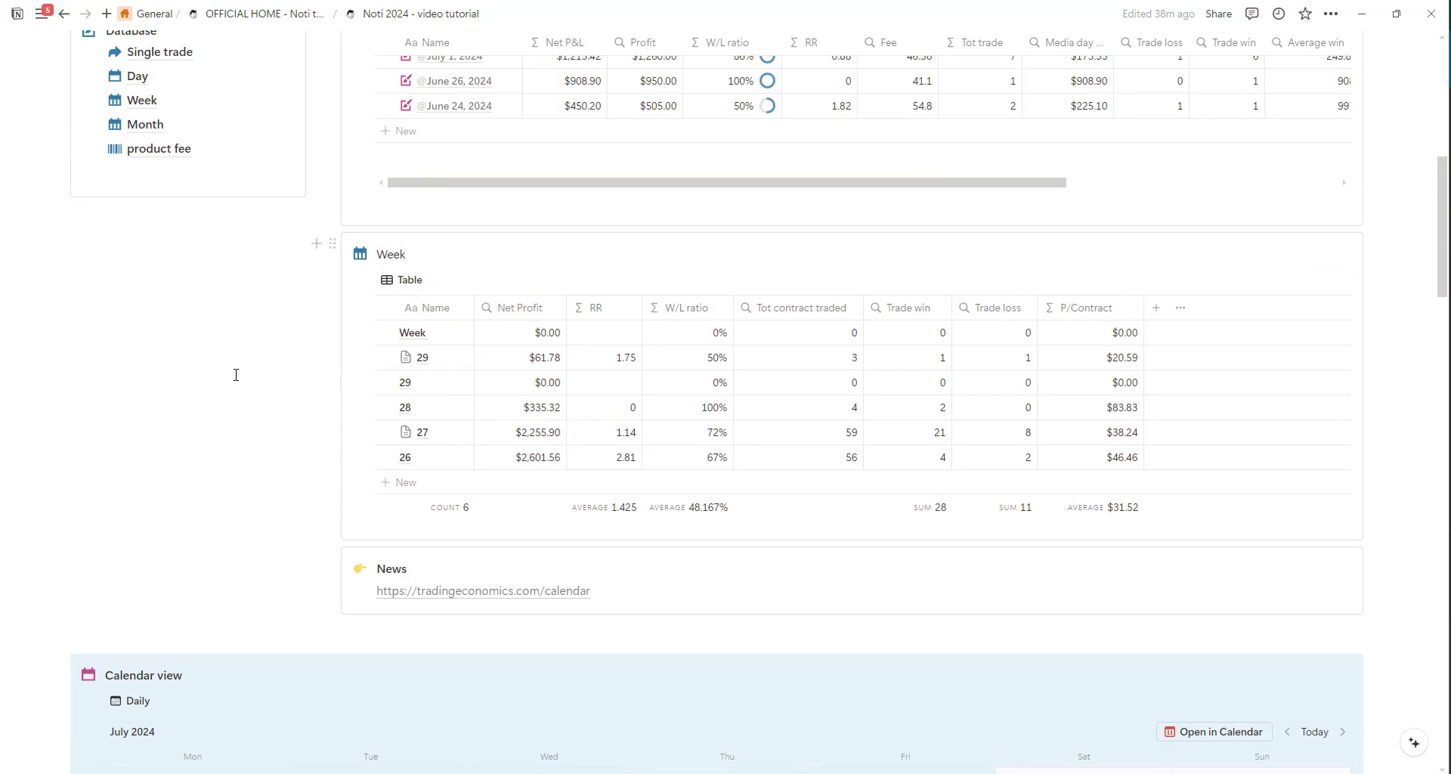
pyautogui.scroll(2, 298, 393)
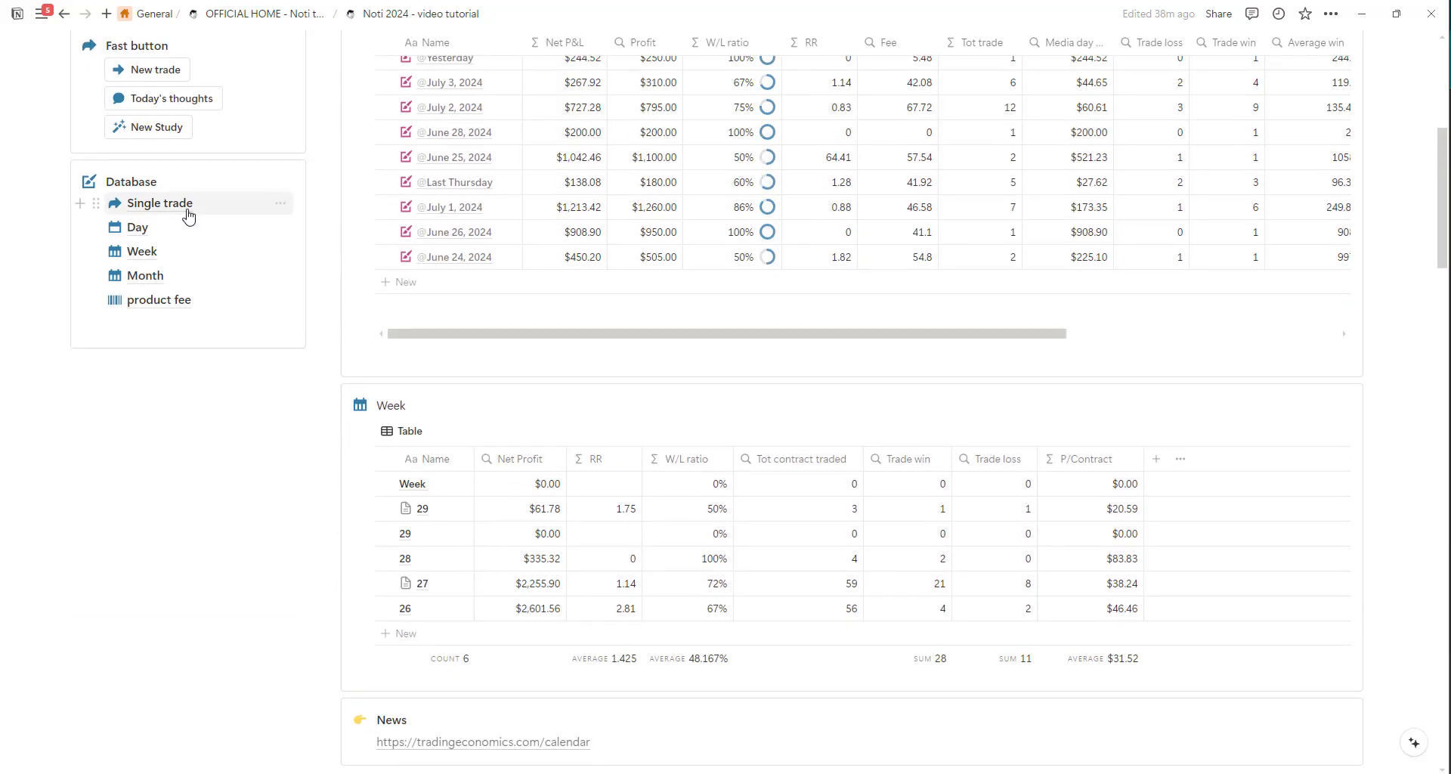
pyautogui.moveTo(179, 217)
pyautogui.scroll(3, 289, 227)
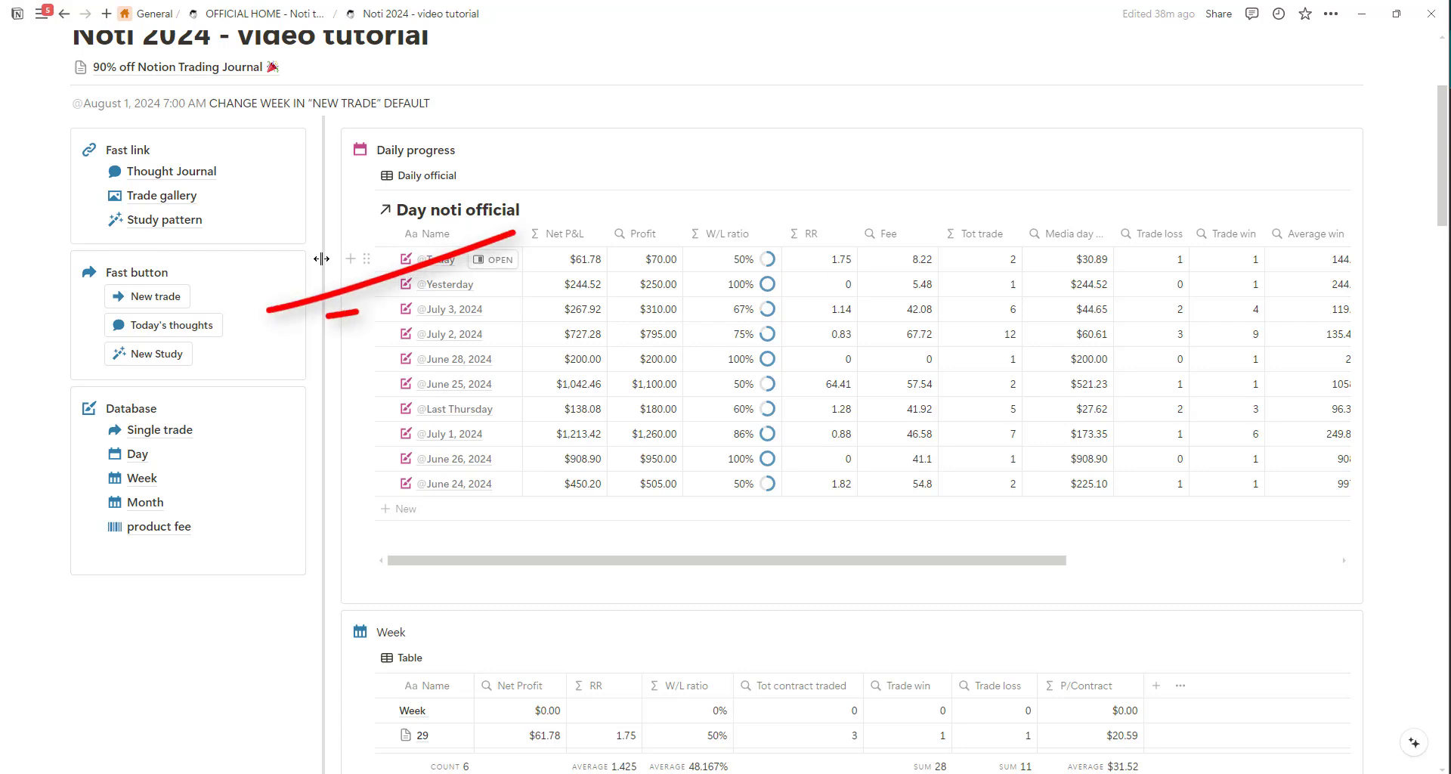
pyautogui.click(191, 330)
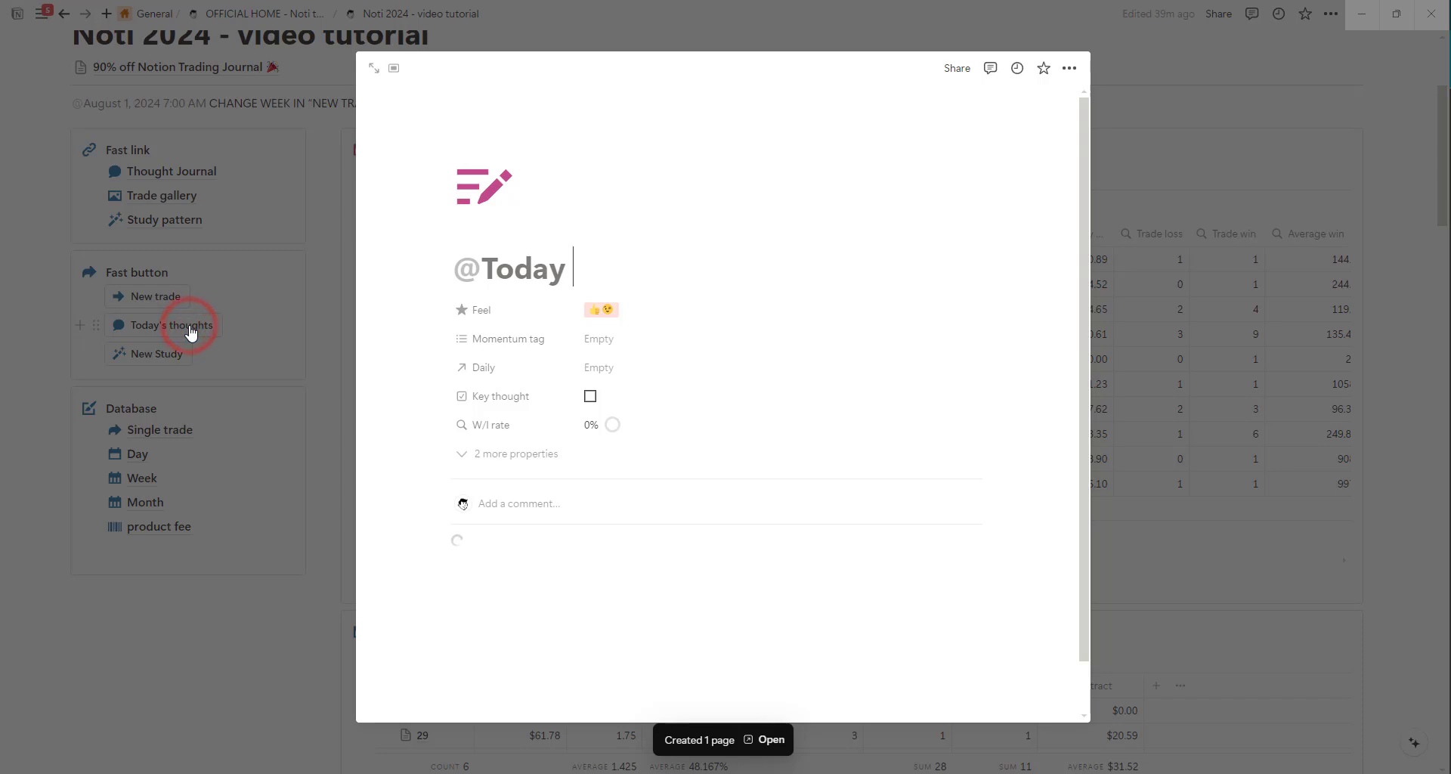
pyautogui.click(607, 310)
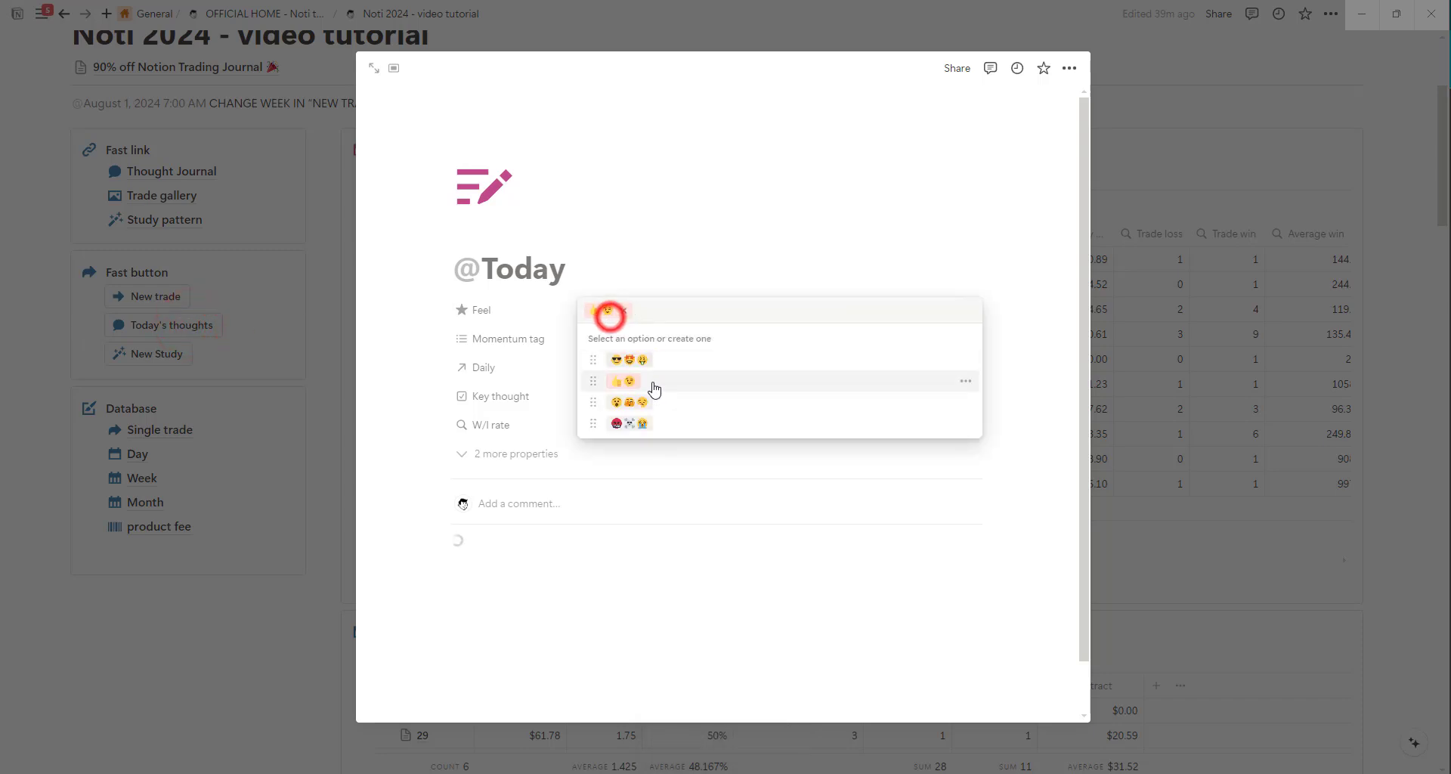
pyautogui.write('GOOD')
pyautogui.press('Return')
# Set the thought entry's Momentum tag to SCARY.
pyautogui.click(665, 339)
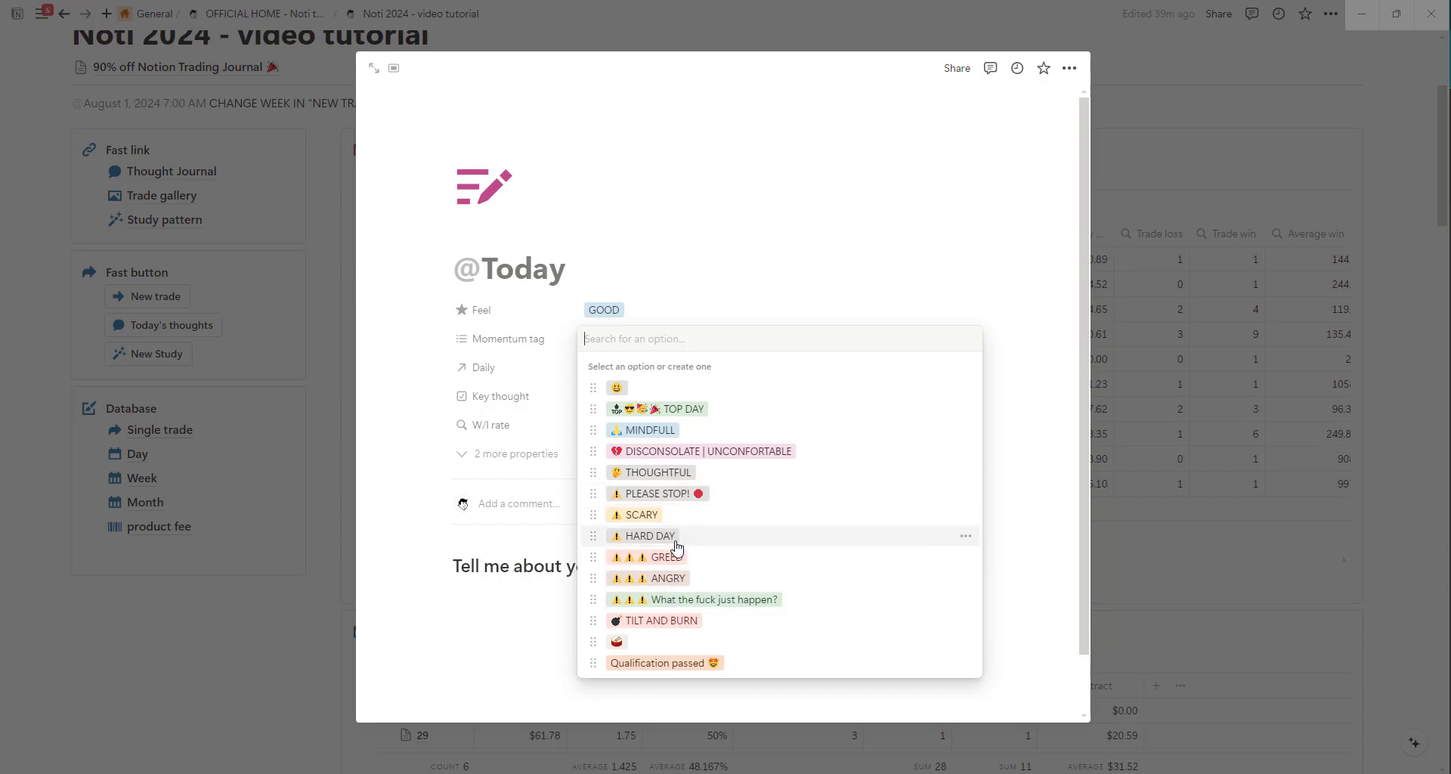
pyautogui.click(666, 516)
pyautogui.click(690, 279)
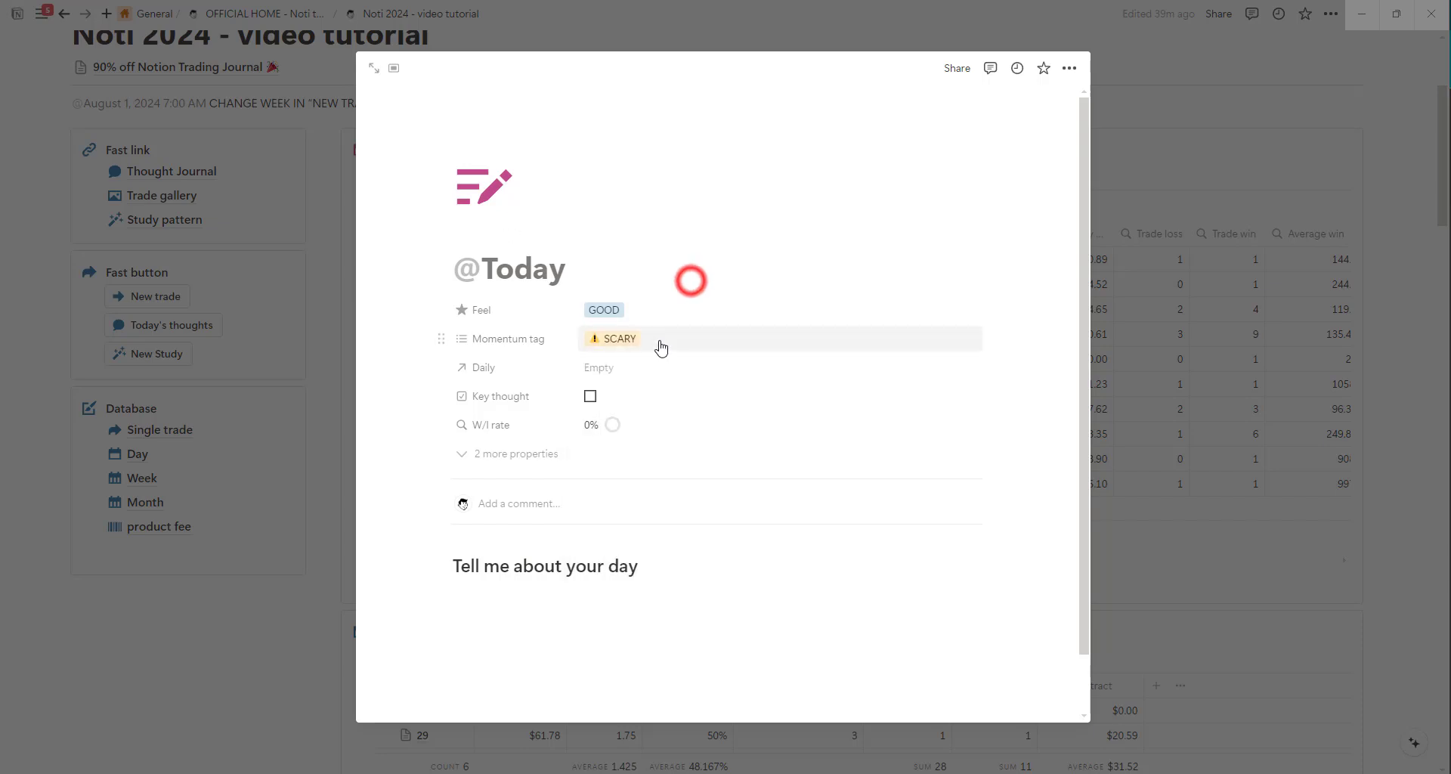
pyautogui.click(614, 369)
pyautogui.click(635, 439)
pyautogui.click(718, 274)
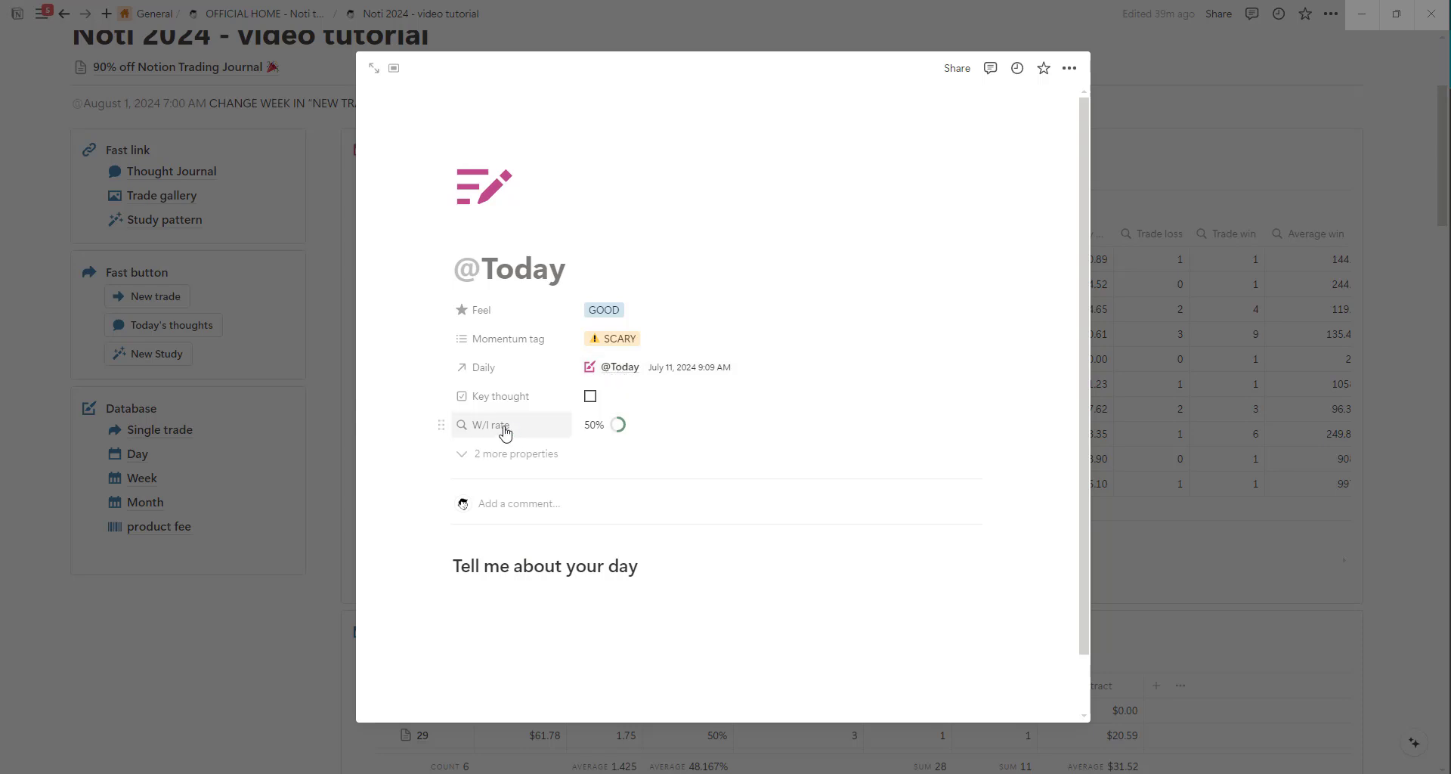
pyautogui.click(518, 454)
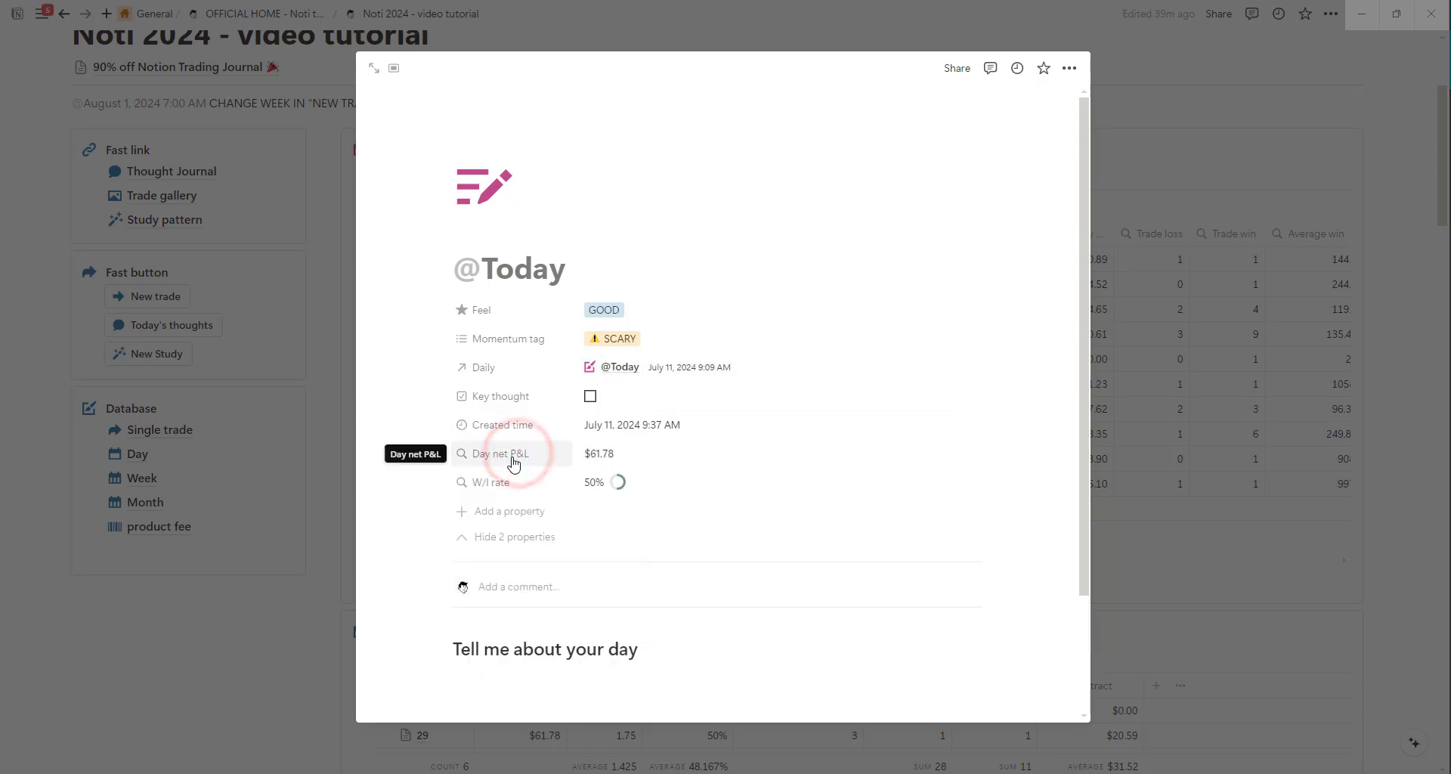
# Embed the copied giphy GIF as an image below "write your emotion" in the thought entry and close the entry.
pyautogui.scroll(-2, 749, 433)
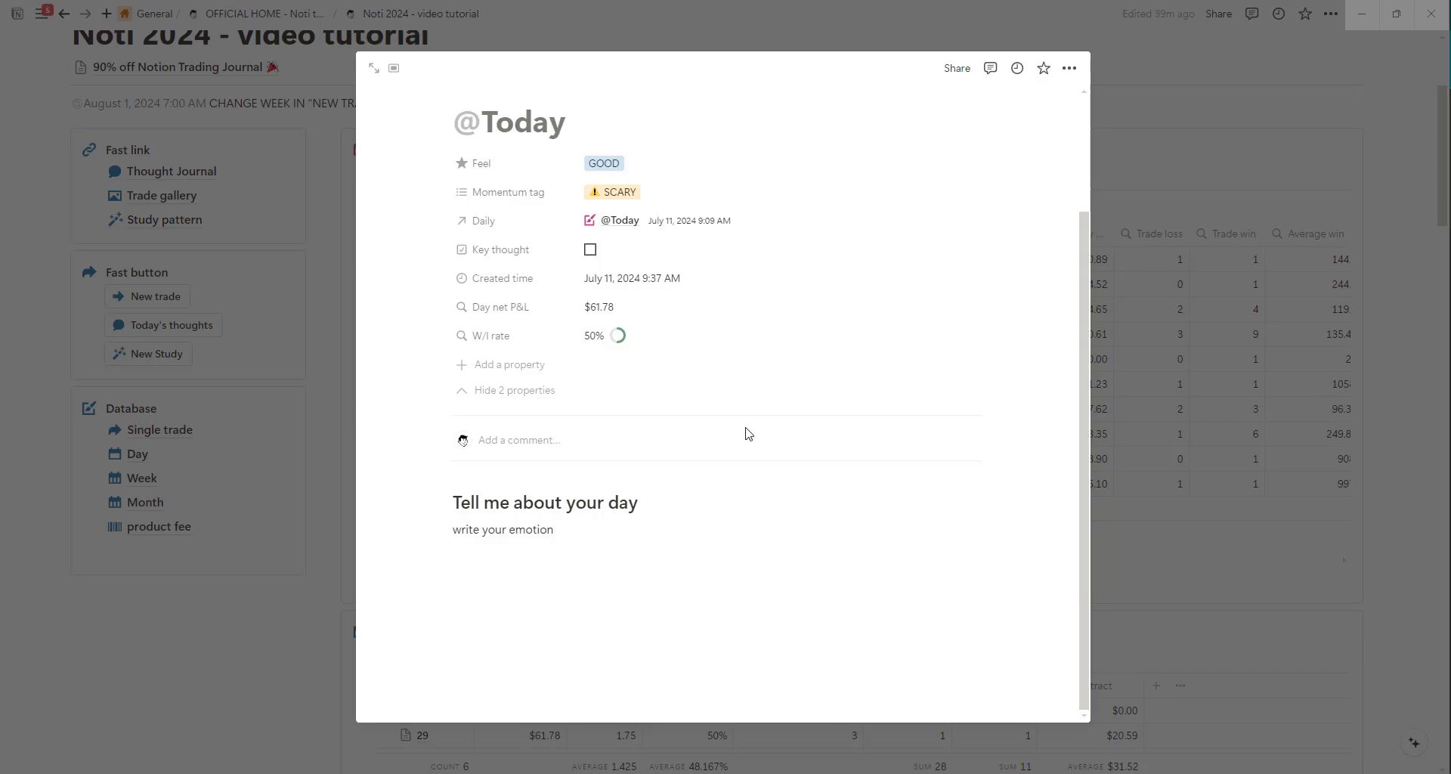
pyautogui.write('https://i.giphy.com/media/v1.Y2lkPTc5MGI3NjExdzdwNnk0ajdlODl2YndreTVqMzNvMjVtN2hzcGowMmd5azlqM3JsNCZlcD12MV9pbnRlcm5hbF9naWZfYnlfaWQmY3Q9Zw/5GoVLqeAOo6PK/giphy.gif')
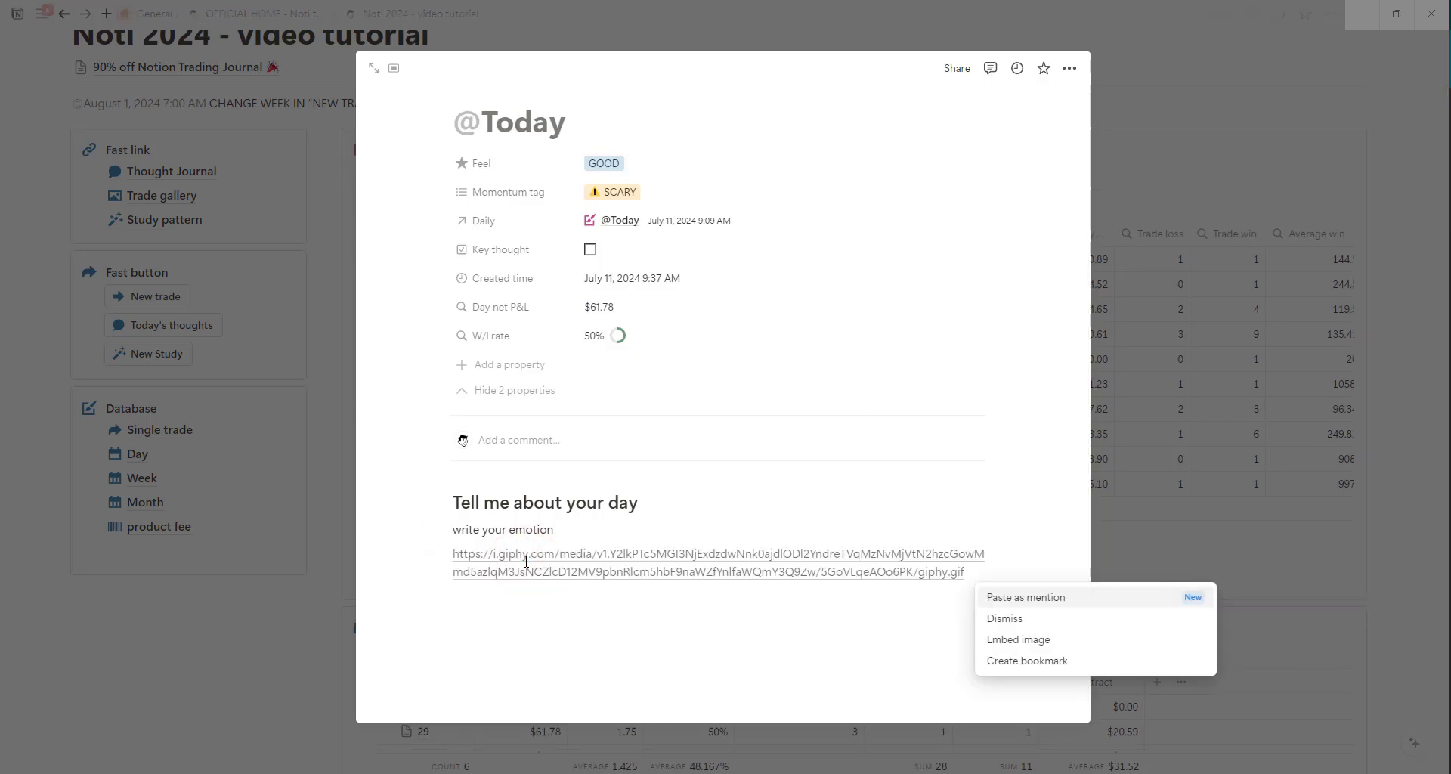
pyautogui.click(1052, 643)
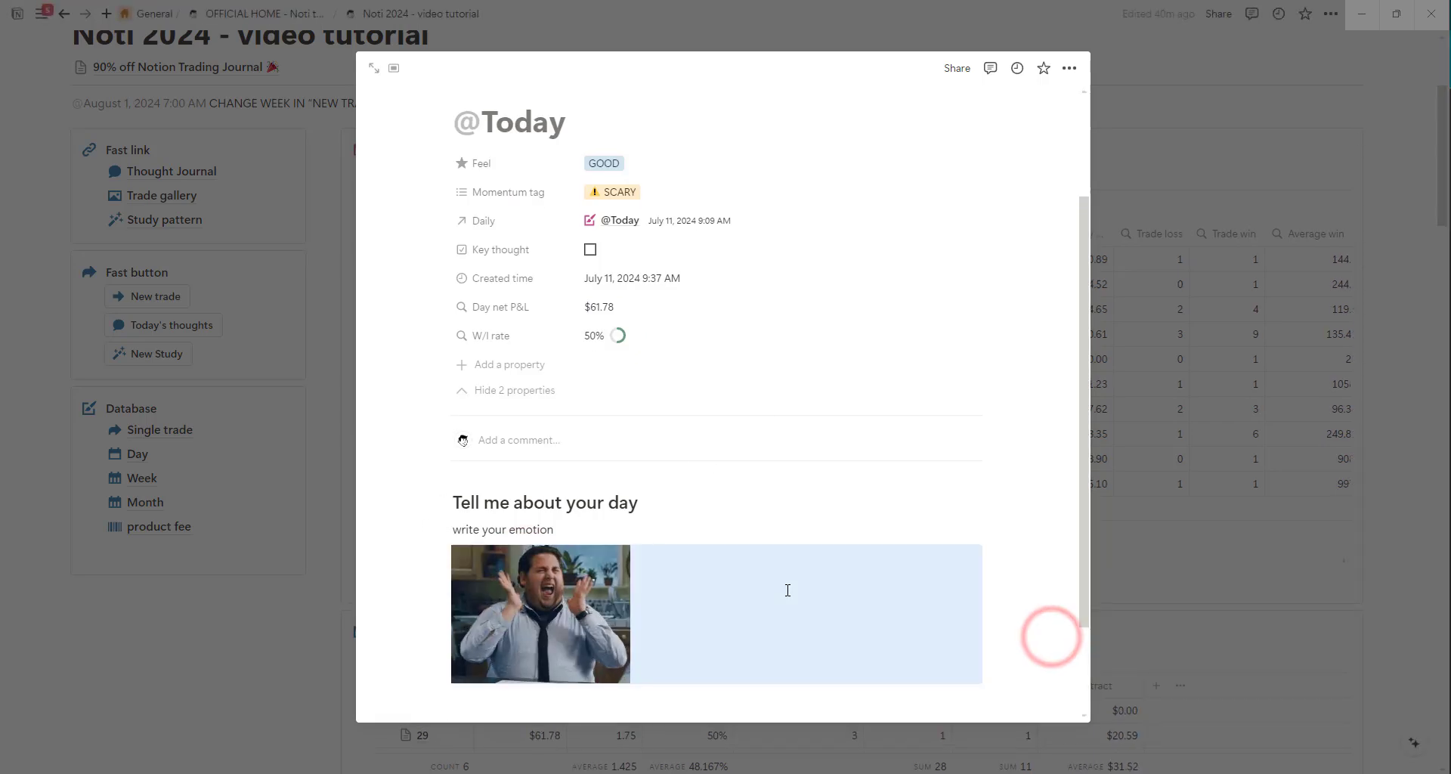
pyautogui.click(47, 189)
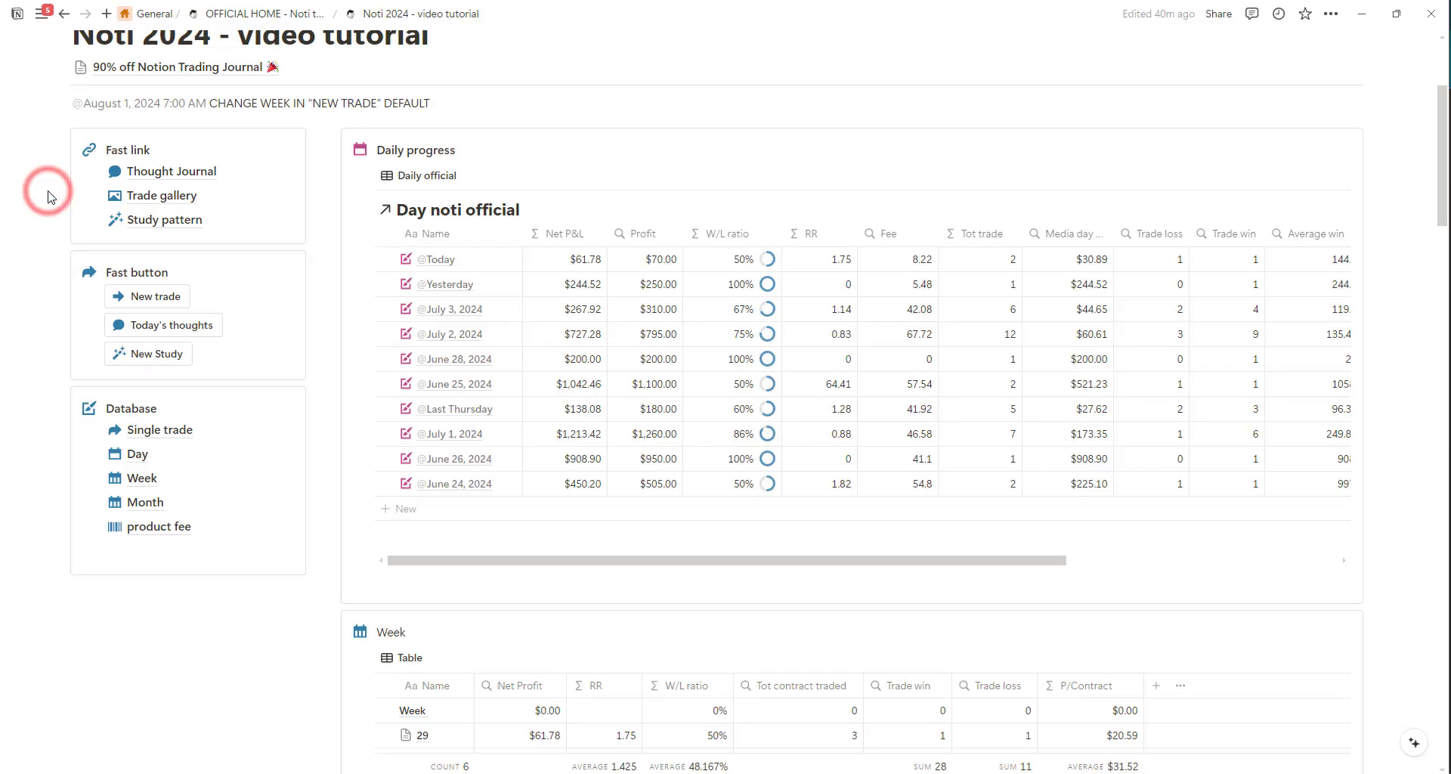
# Visit the Thought Journal, open the Trade gallery from the fast links, and browse its trade cards.
pyautogui.click(167, 170)
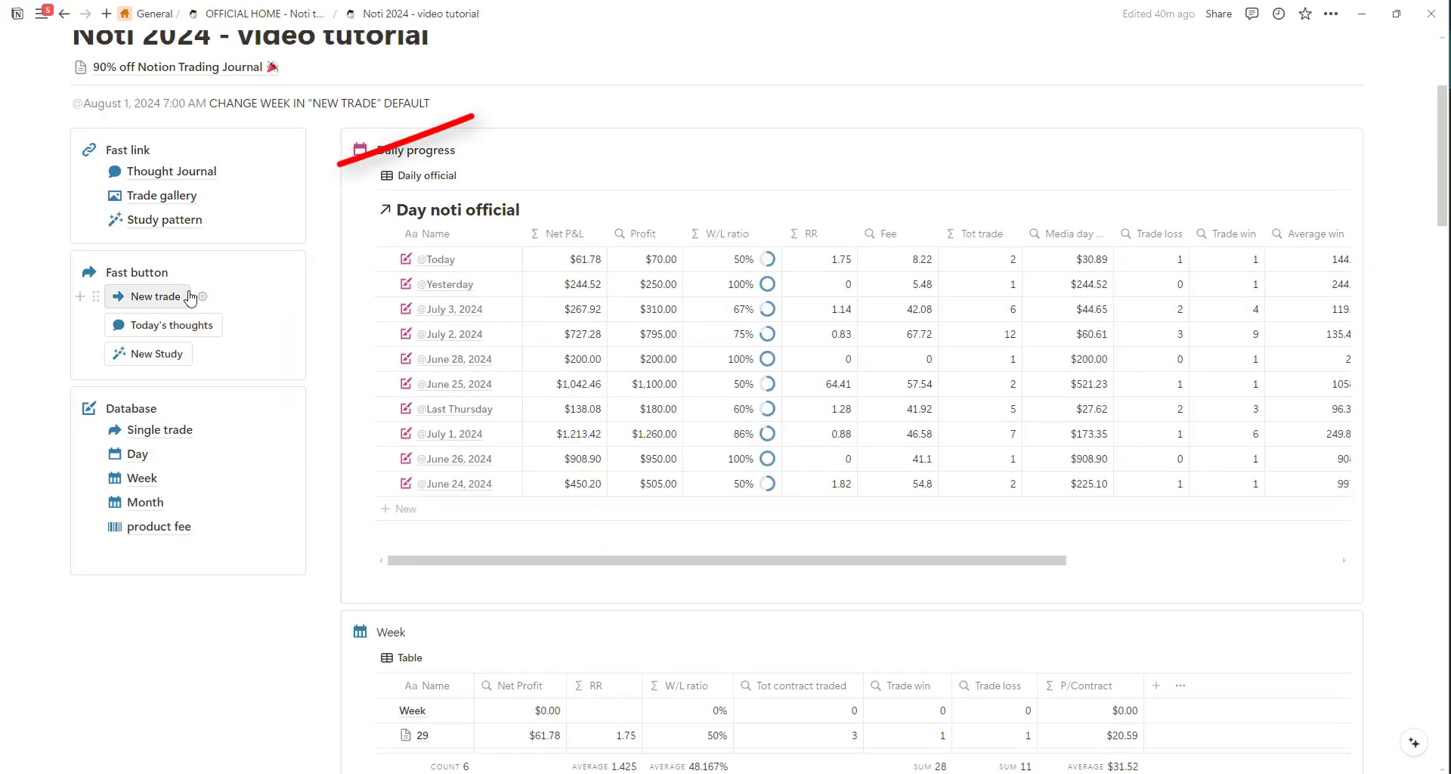
pyautogui.click(176, 197)
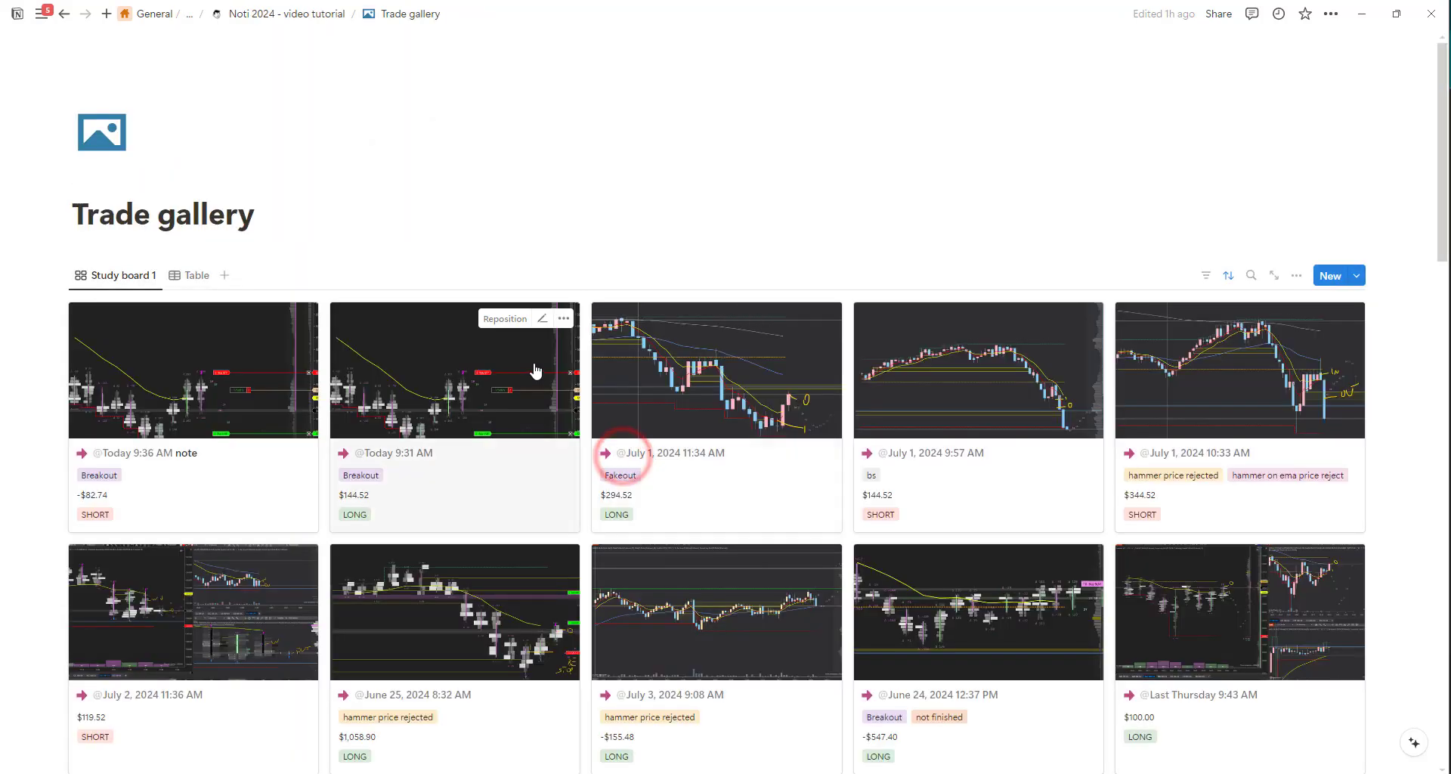
pyautogui.scroll(-5, 725, 302)
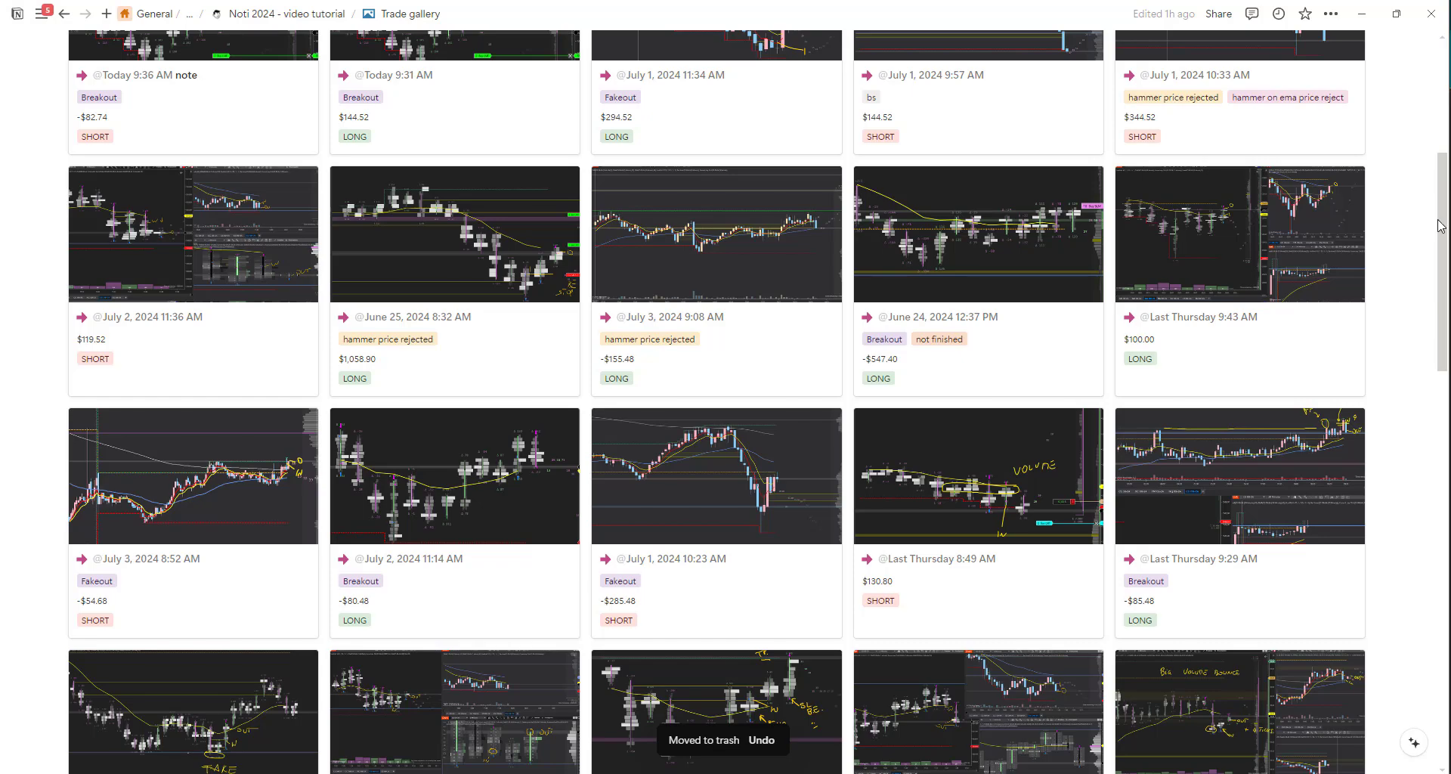
pyautogui.moveTo(1442, 227); pyautogui.dragTo(1441, 540)
pyautogui.scroll(15, 1215, 238)
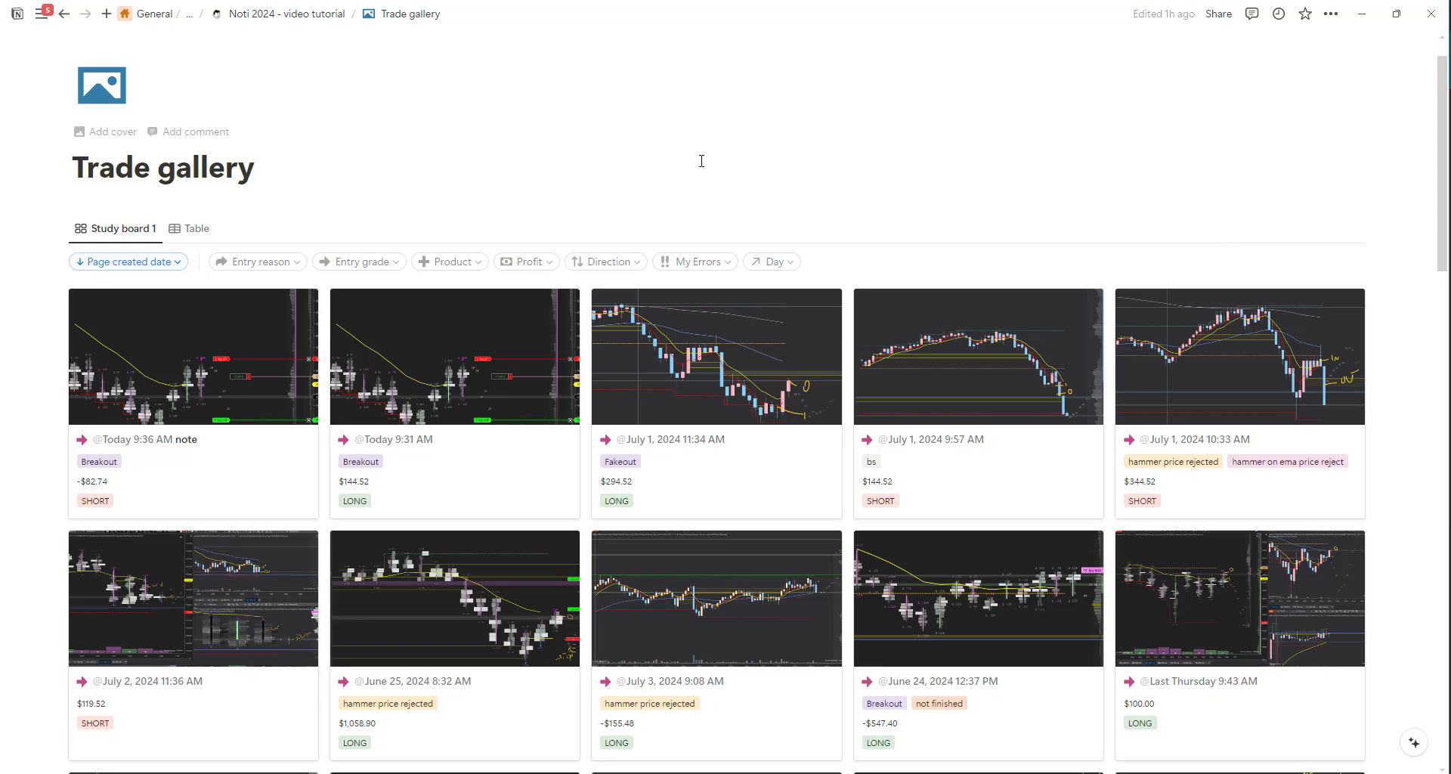
# Filter the gallery to trades with entry reason Breakout and a Profit below 0.
pyautogui.click(298, 263)
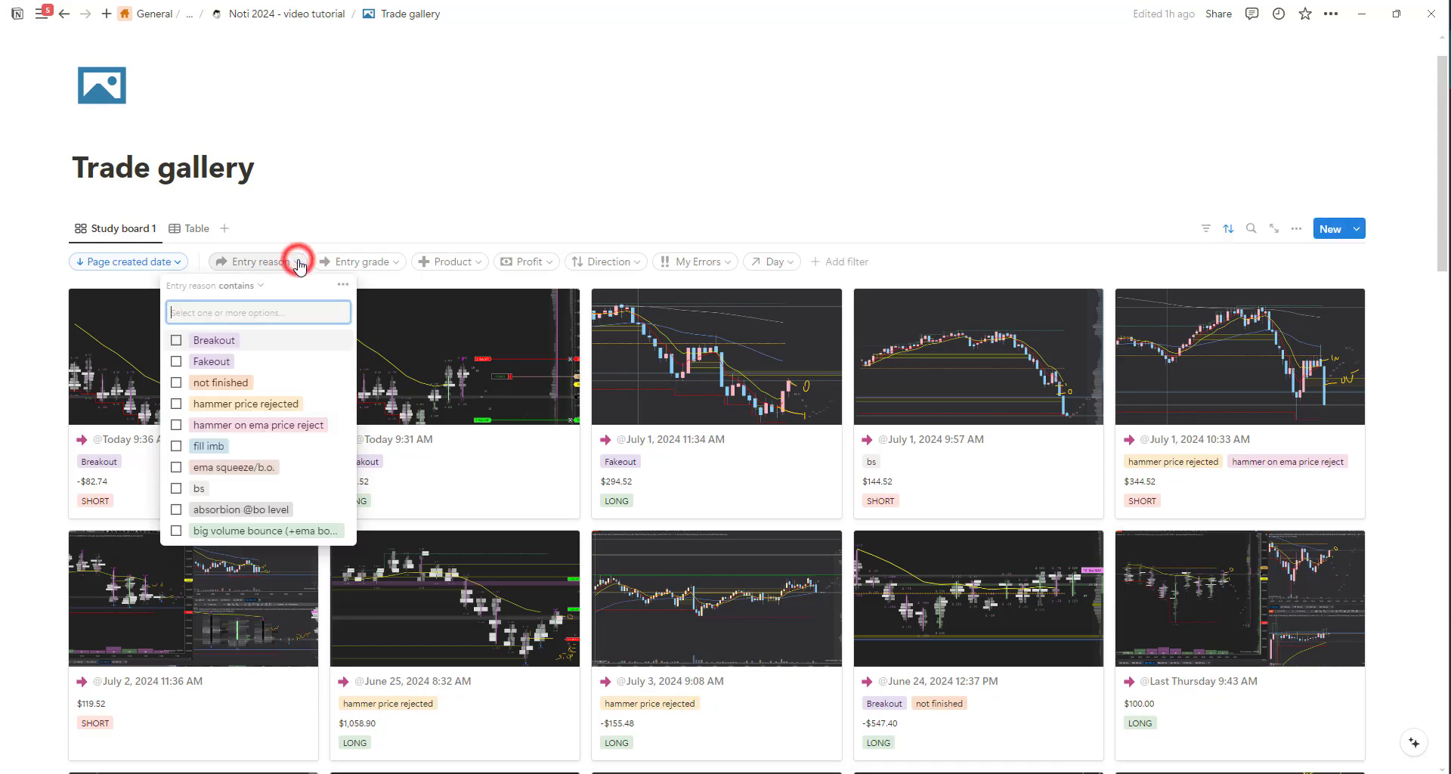
pyautogui.click(176, 341)
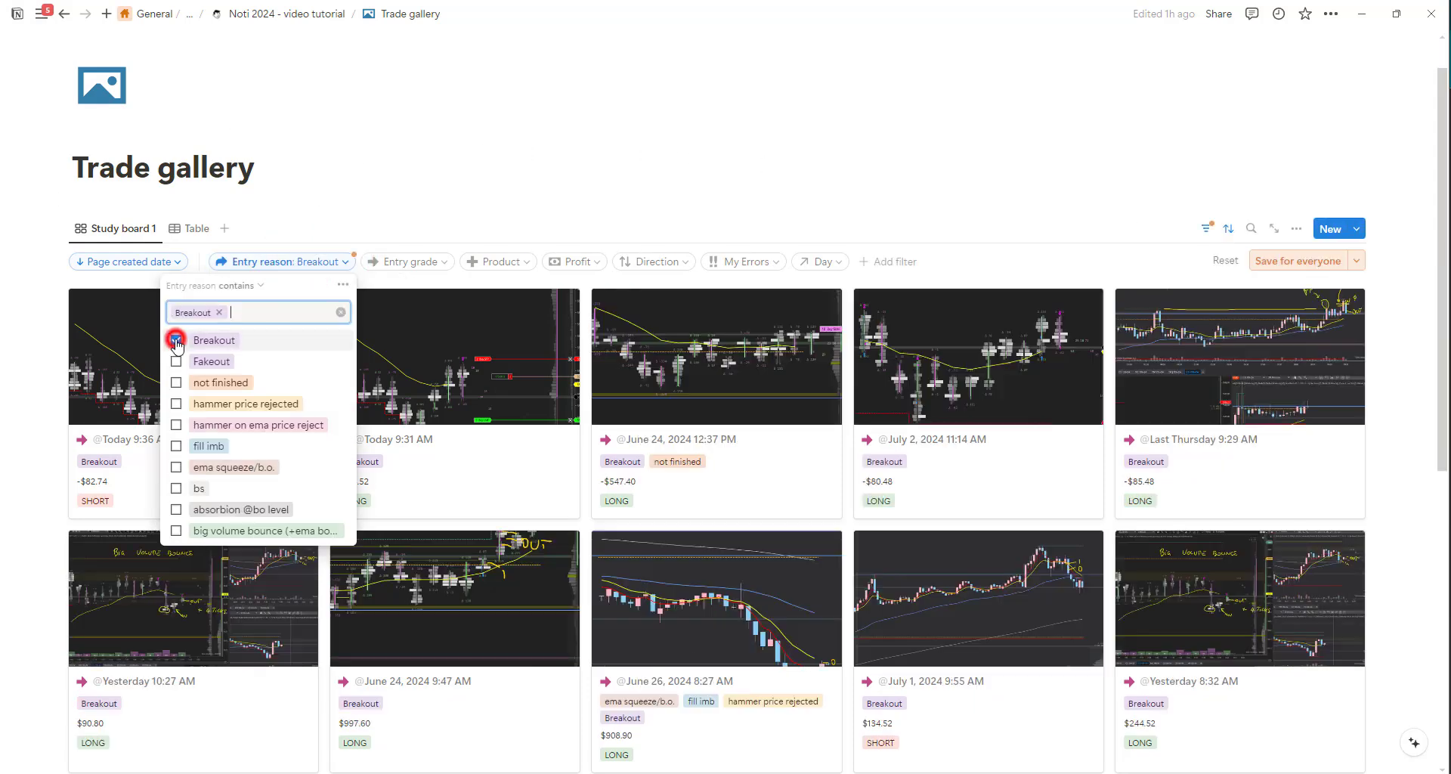
pyautogui.click(577, 188)
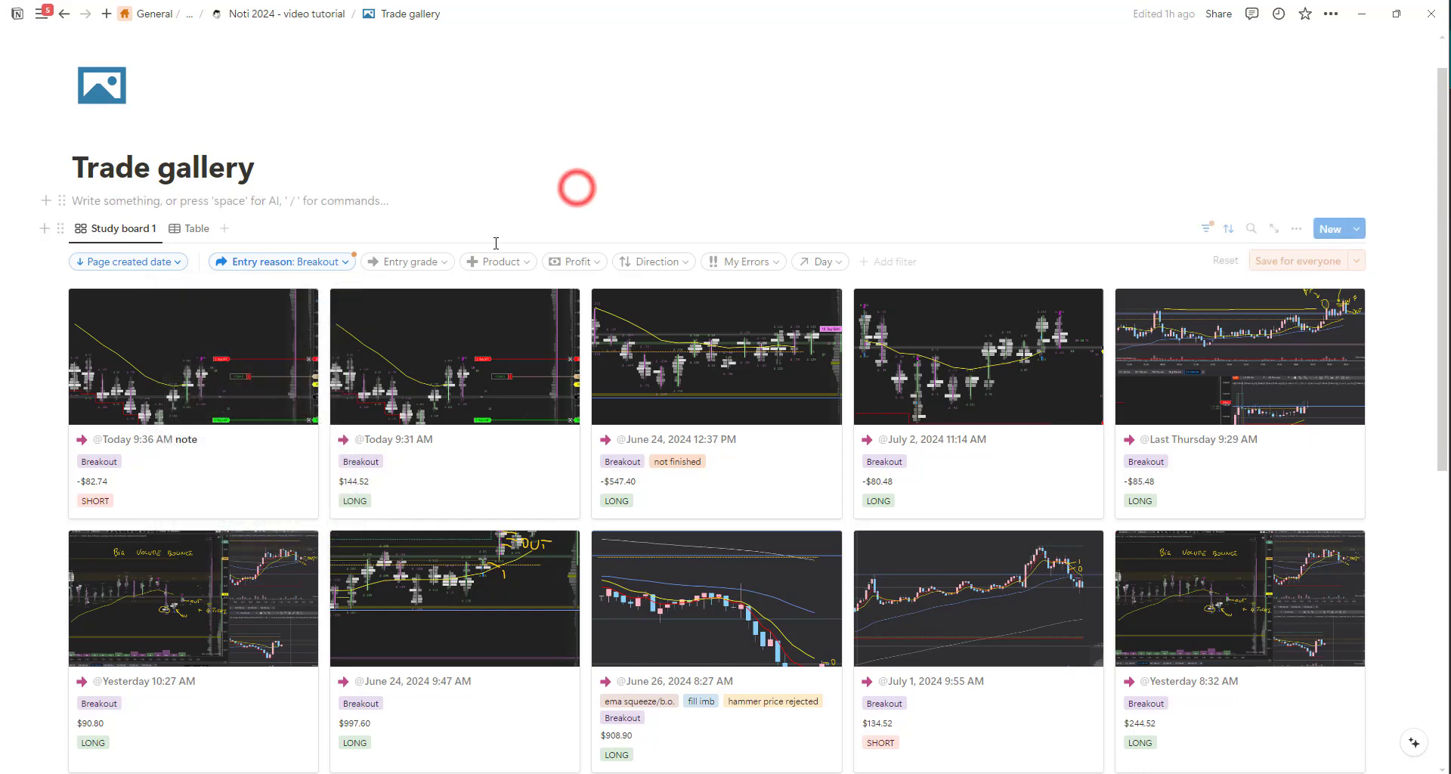
pyautogui.click(577, 262)
pyautogui.click(571, 307)
pyautogui.write('0')
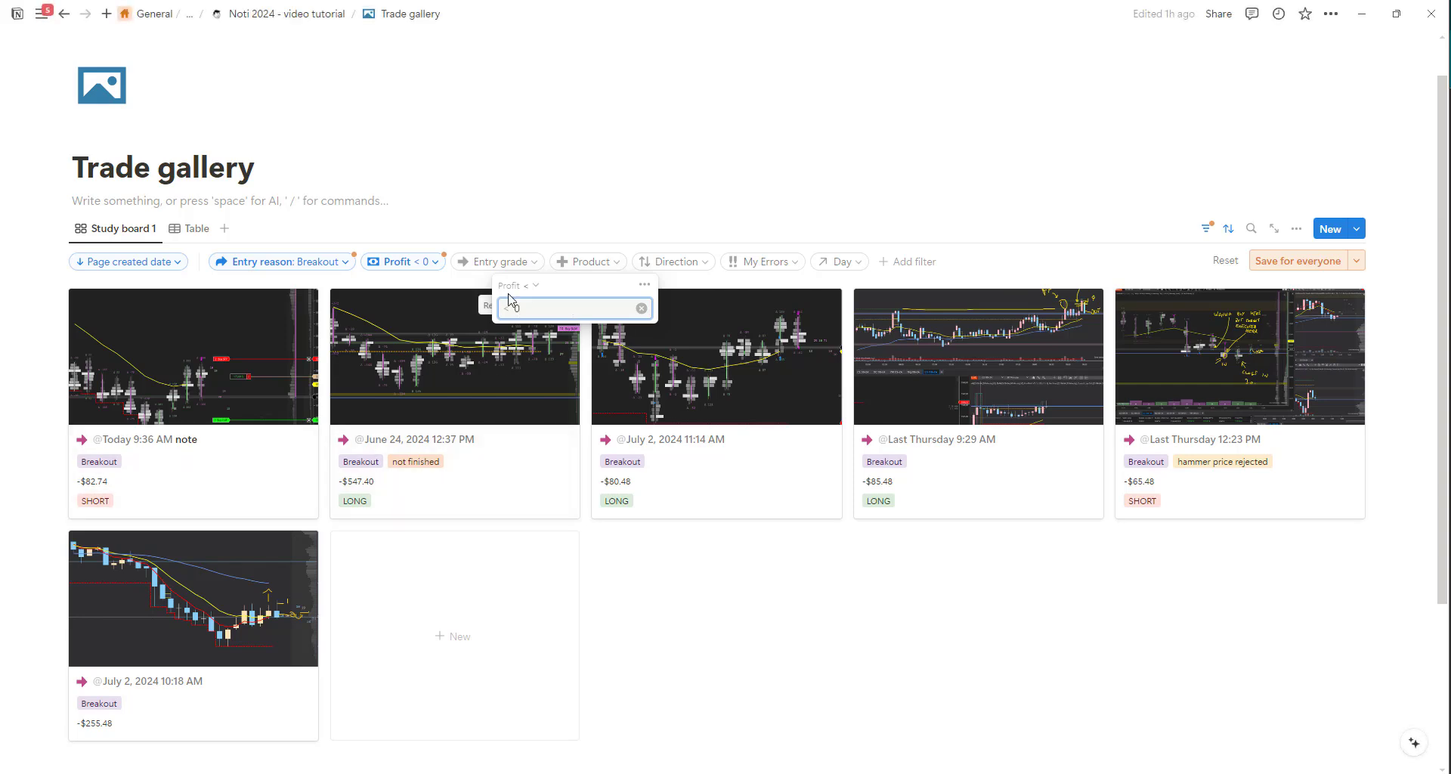
# Change the Profit filter's comparison to greater than and clear the Profit and Entry reason filter values.
pyautogui.click(529, 286)
pyautogui.click(490, 349)
pyautogui.click(641, 308)
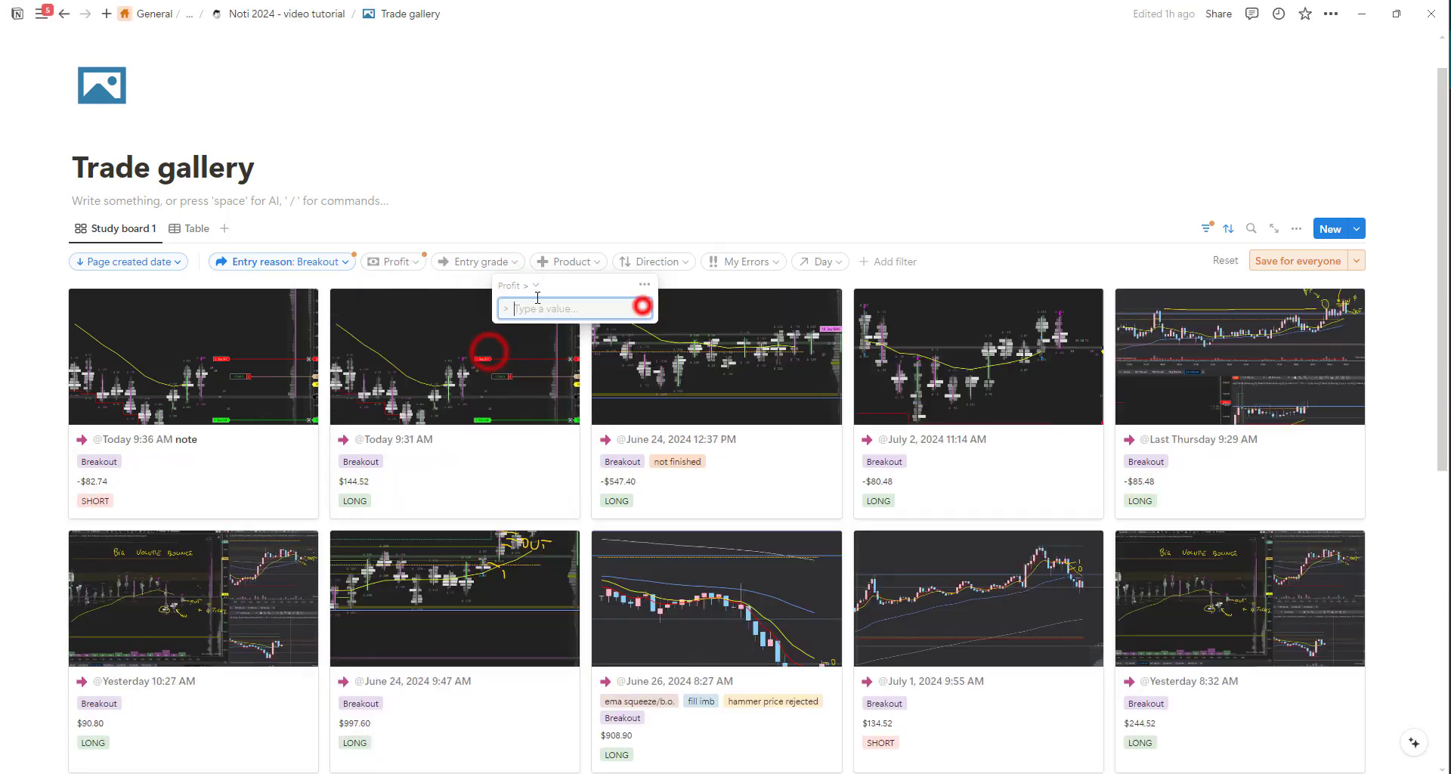
pyautogui.click(344, 265)
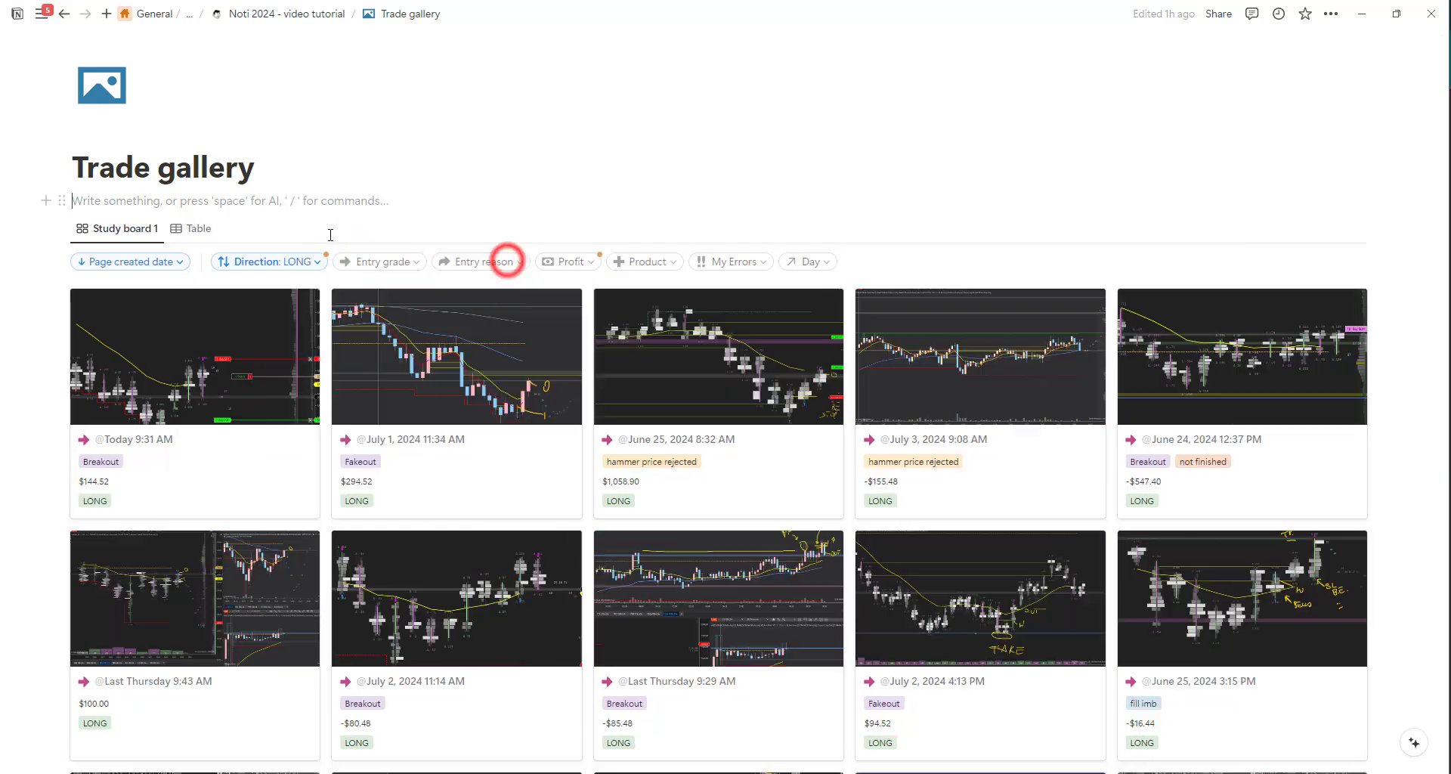
# Clear the LONG value from the Direction filter and check the My Errors filter.
pyautogui.click(314, 260)
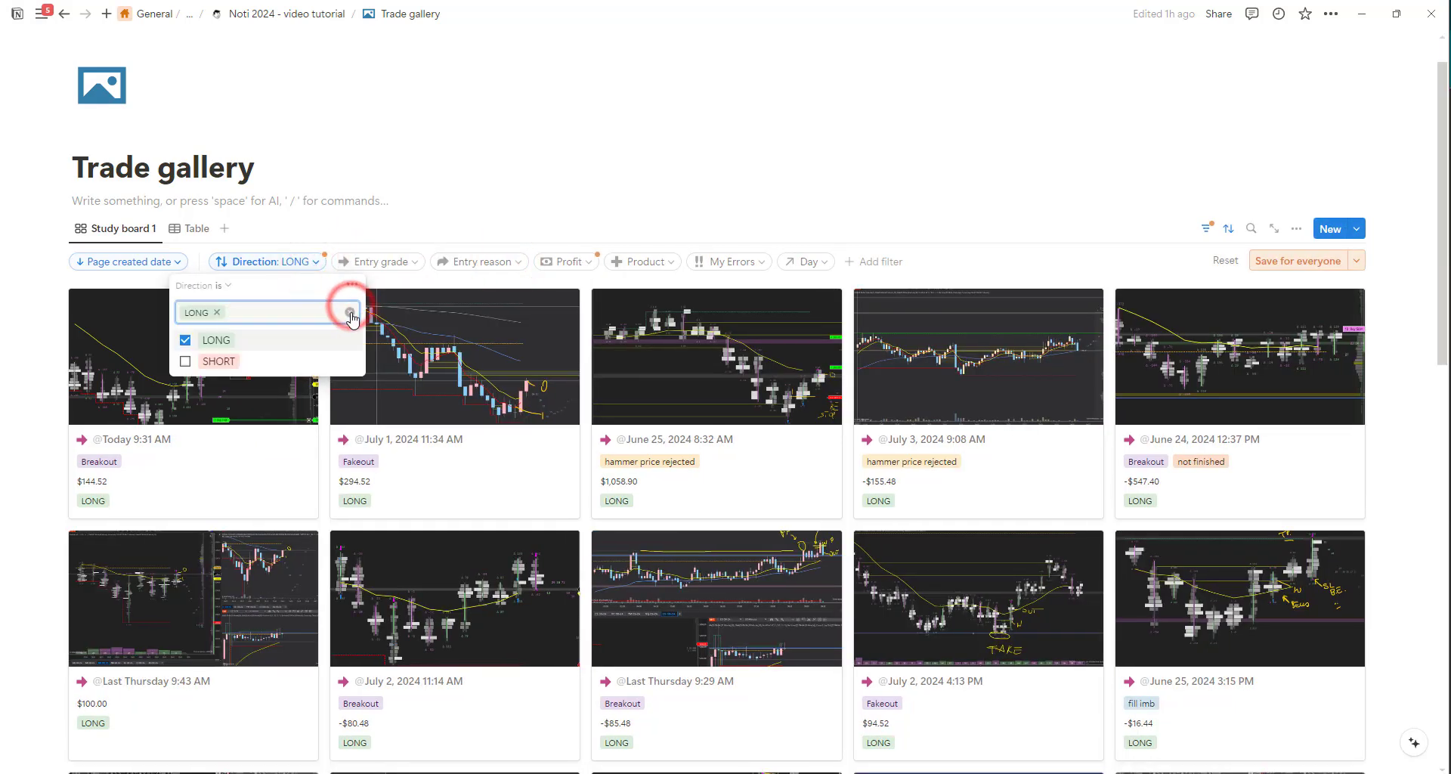
pyautogui.click(351, 310)
pyautogui.click(529, 174)
pyautogui.scroll(-1, 535, 172)
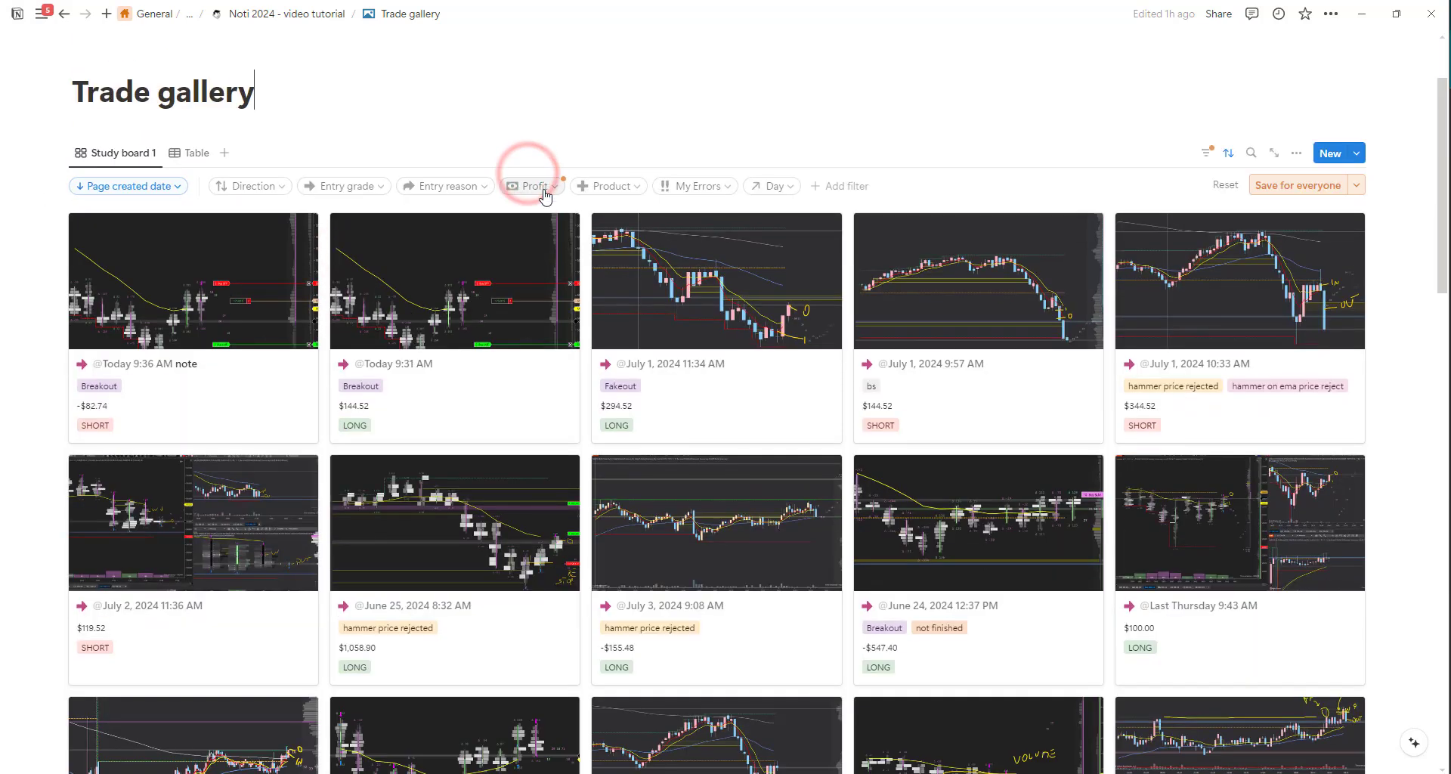
pyautogui.scroll(1, 606, 199)
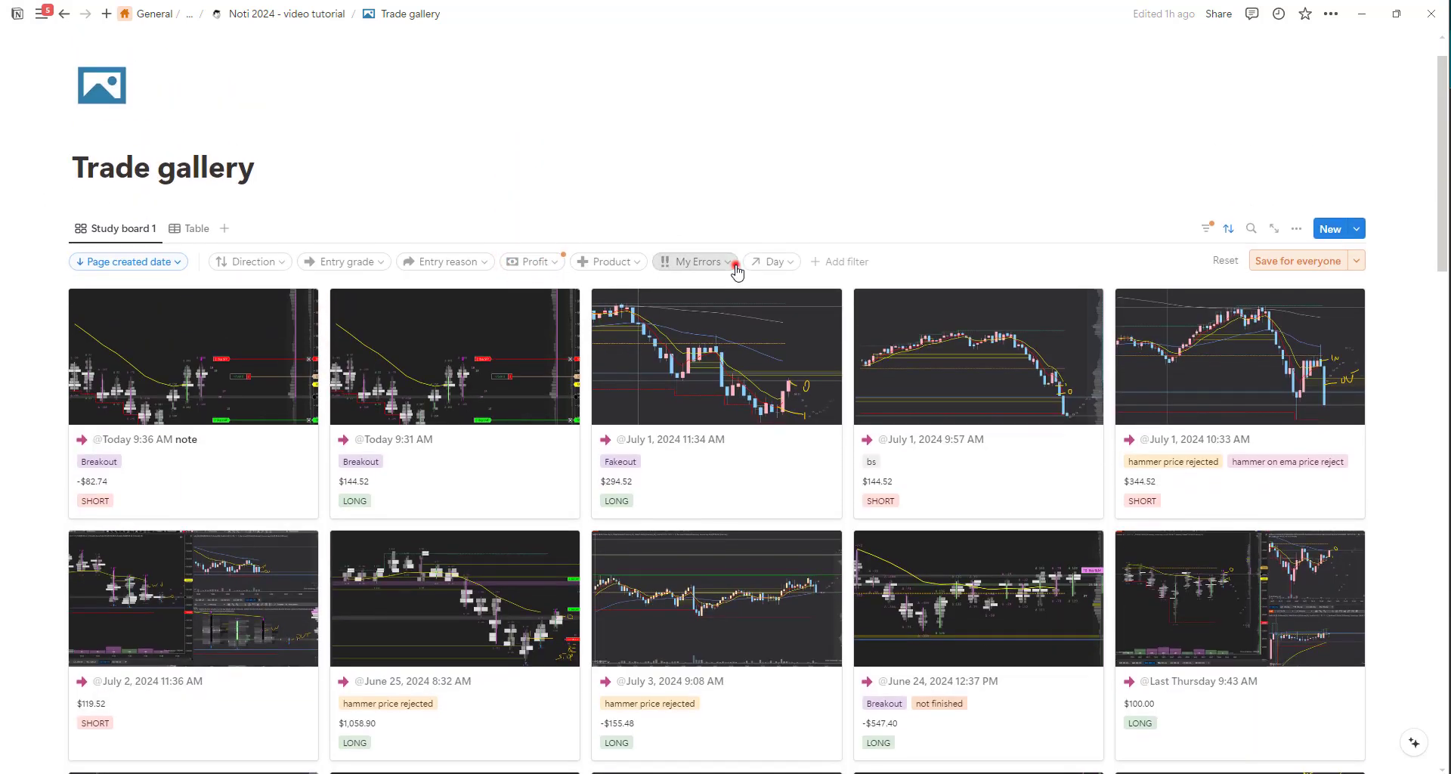
pyautogui.click(735, 264)
pyautogui.click(735, 260)
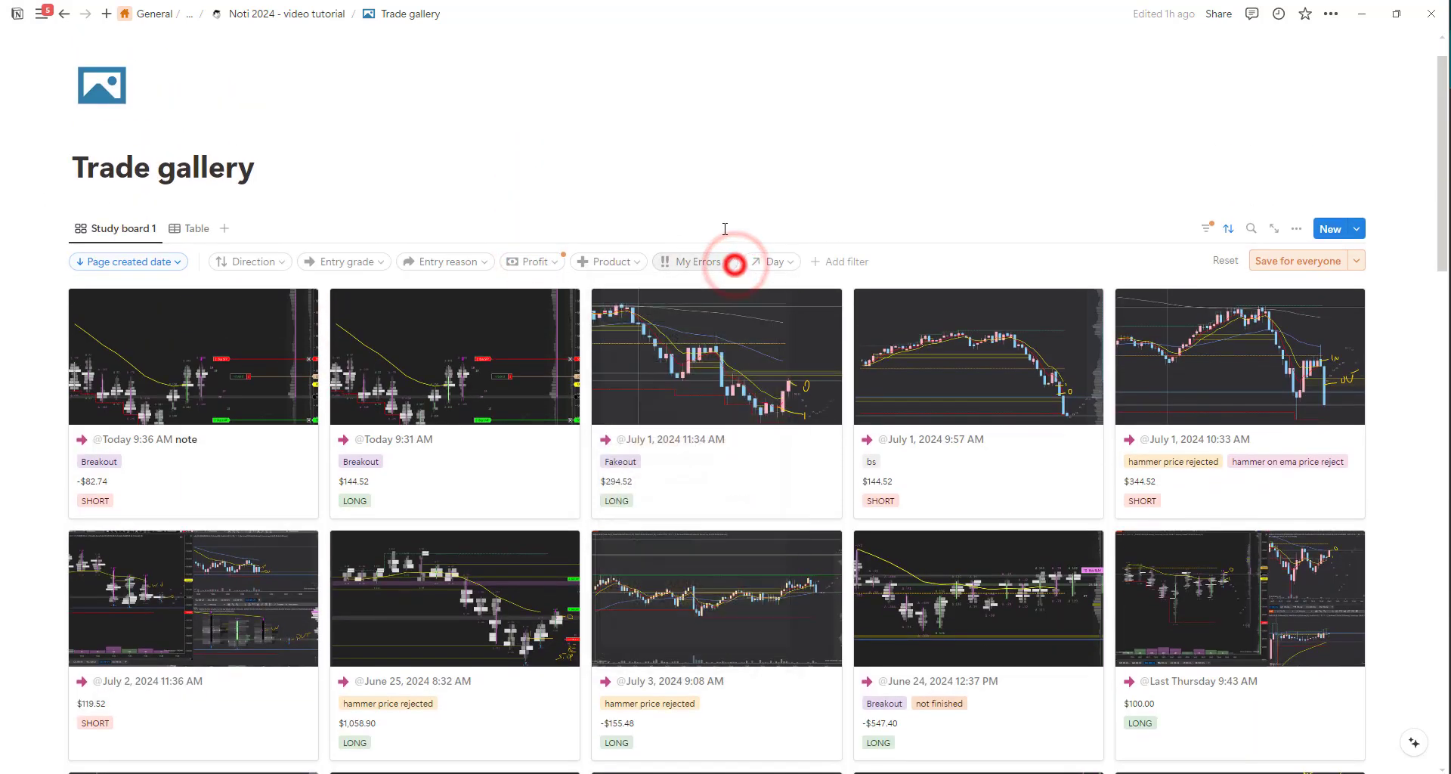
# Switch the Trade gallery to its Table view and filter the trades by Entry grade A SETUP.
pyautogui.click(189, 231)
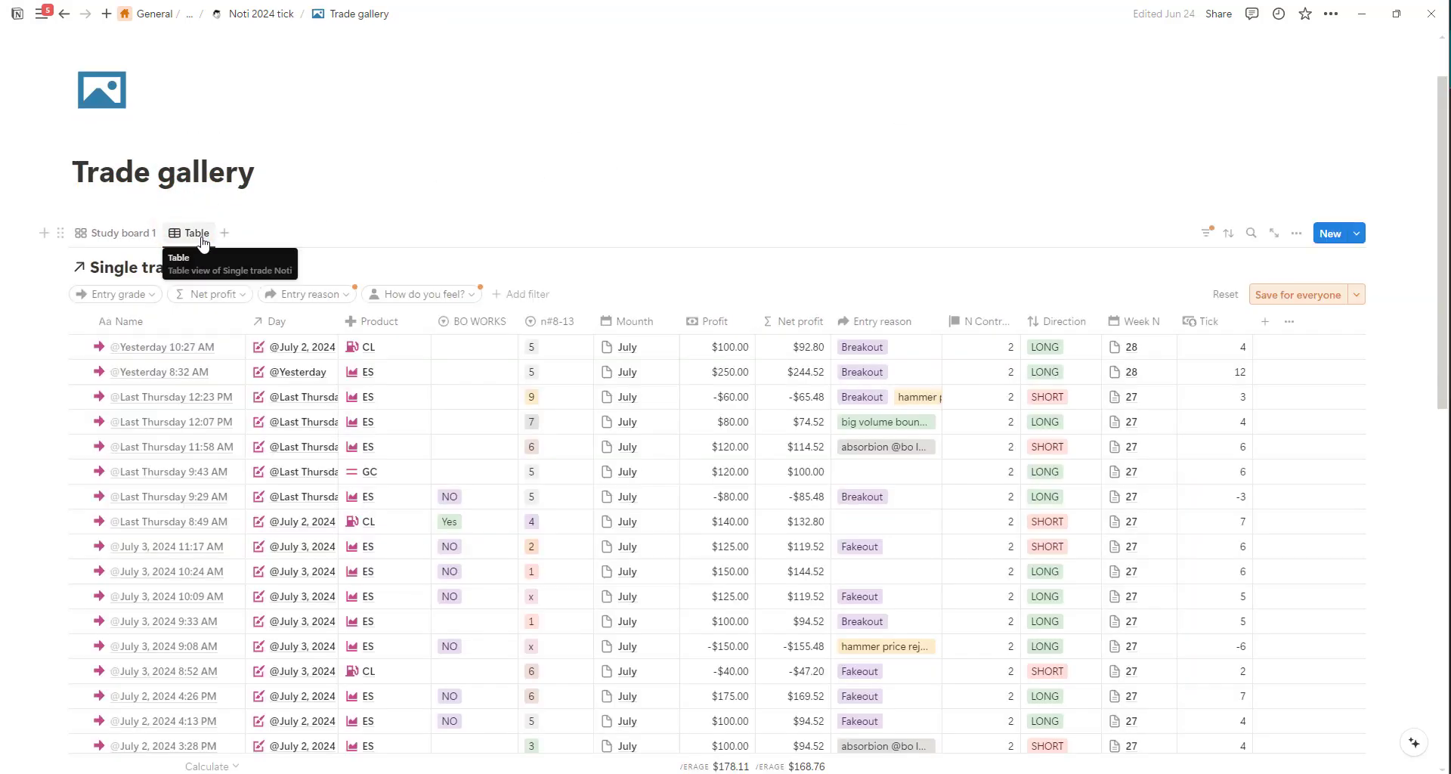
pyautogui.moveTo(1441, 119)
pyautogui.mouseDown()
pyautogui.moveTo(1442, 369)
pyautogui.moveTo(1442, 143)
pyautogui.mouseUp()
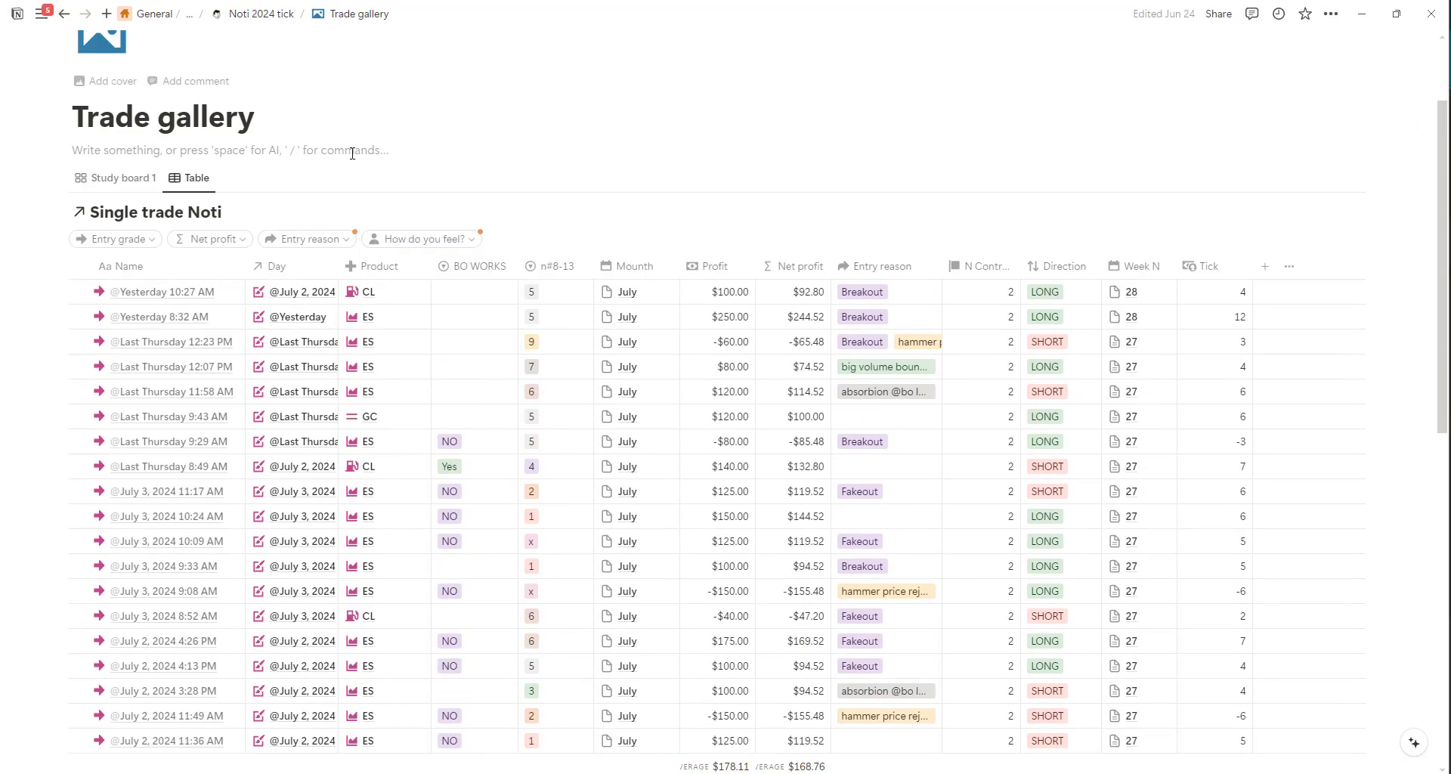
pyautogui.click(344, 243)
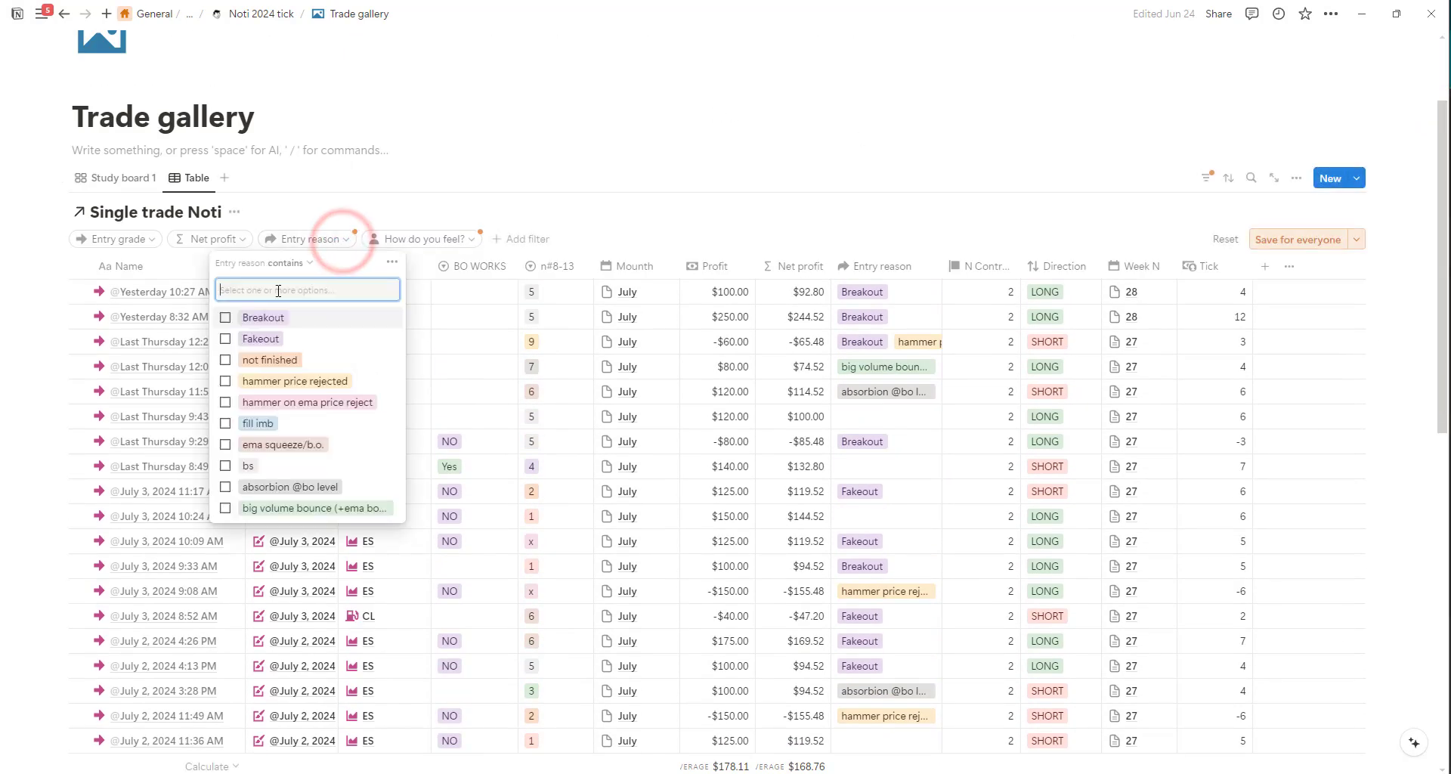
pyautogui.click(117, 239)
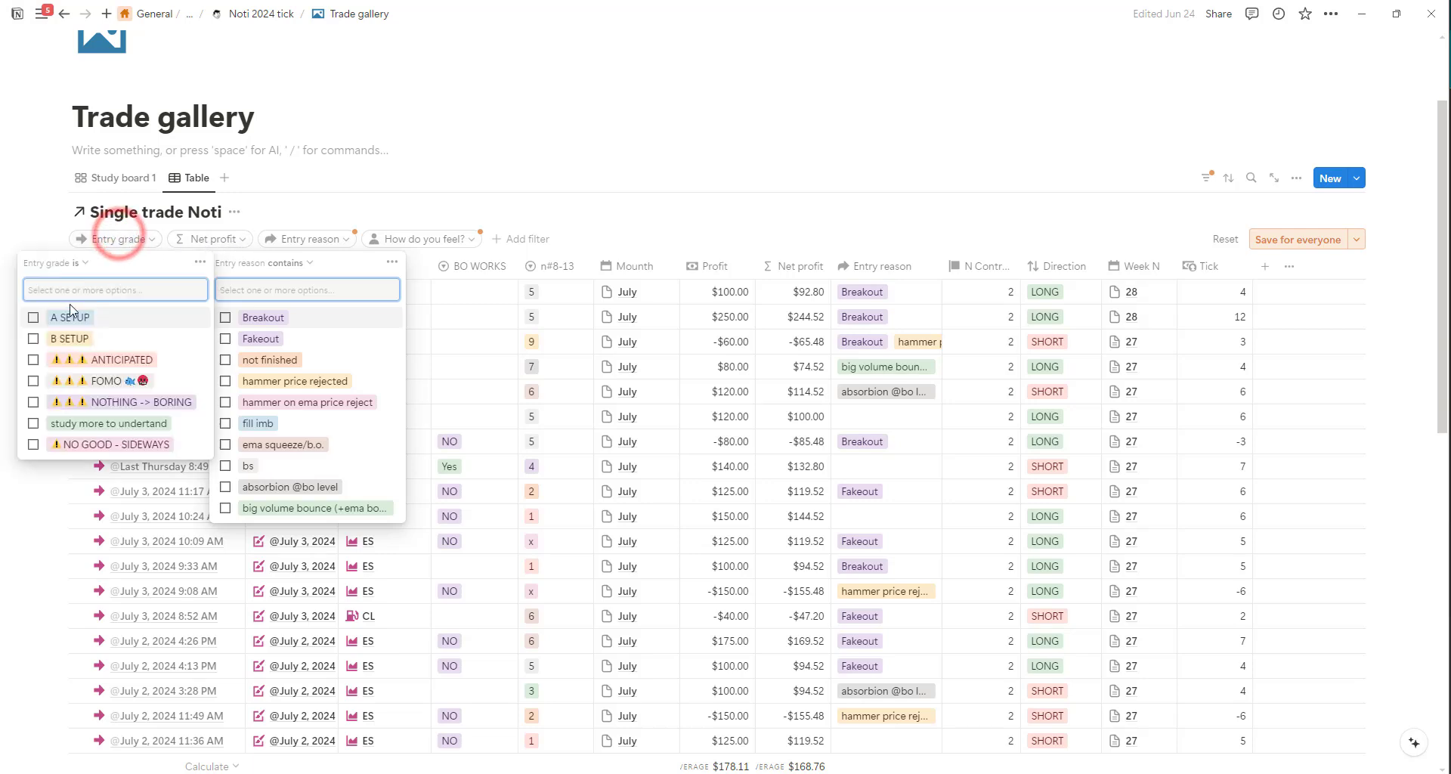
pyautogui.click(33, 317)
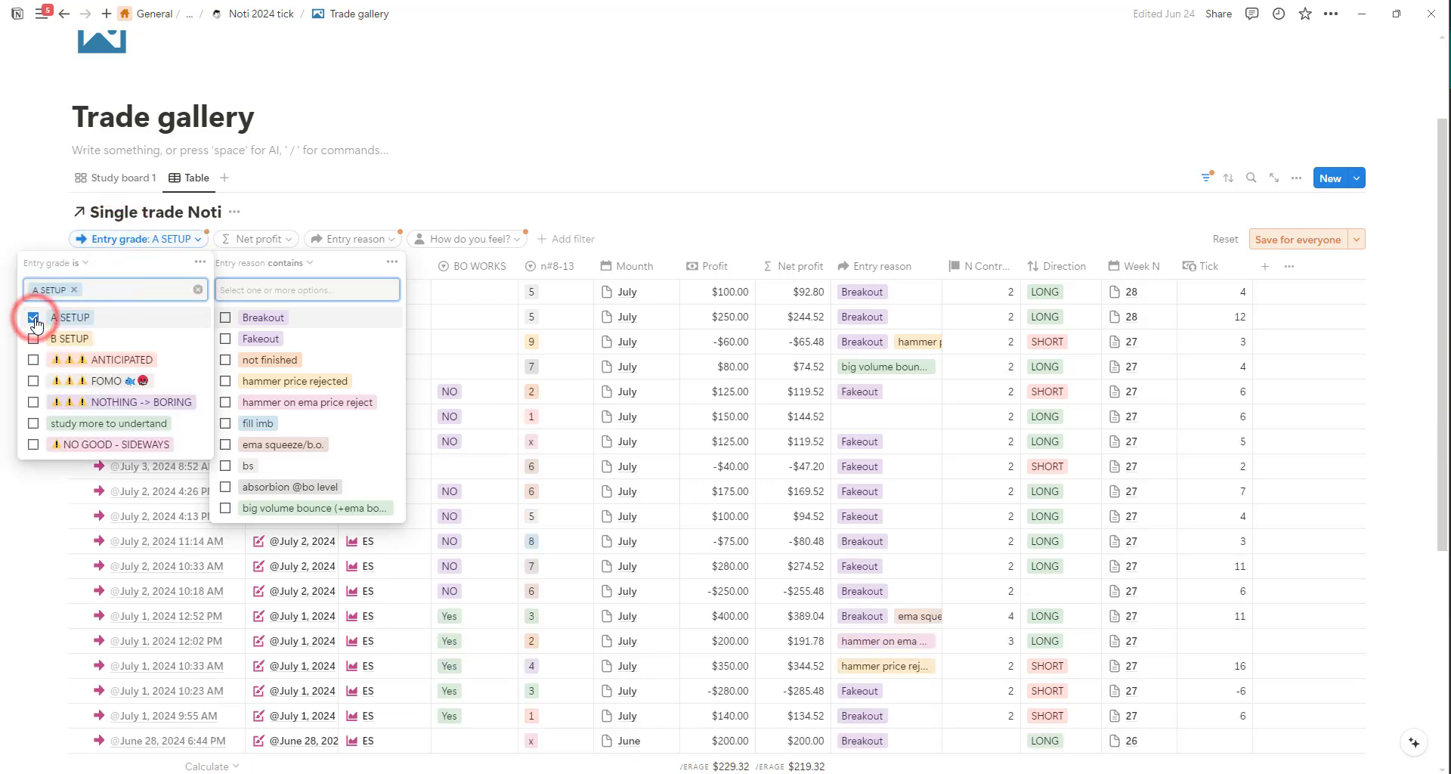
pyautogui.click(202, 238)
pyautogui.click(389, 237)
# Review the Profit and Net profit averages for A SETUP trades and switch the Entry grade filter to B SETUP.
pyautogui.scroll(-5, 592, 308)
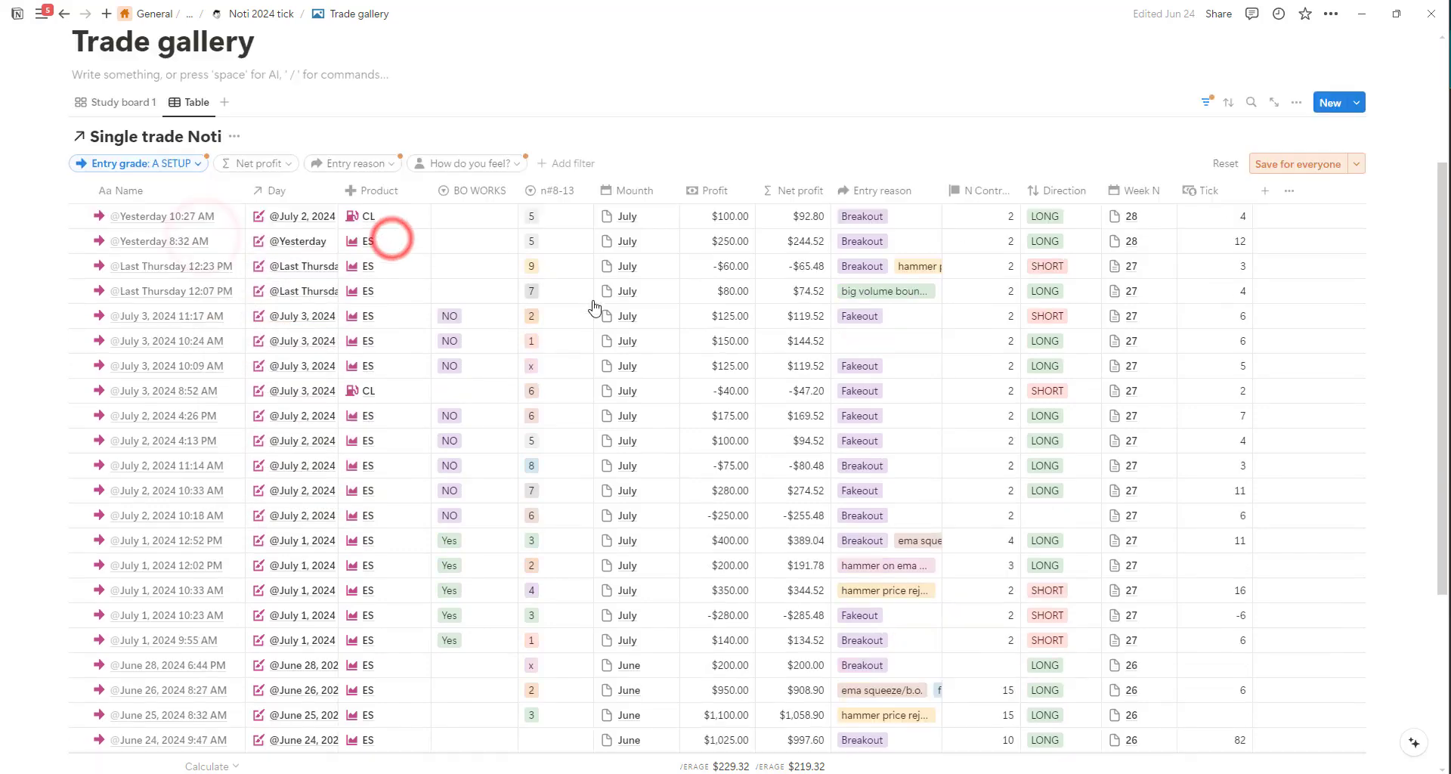
pyautogui.scroll(2, 665, 543)
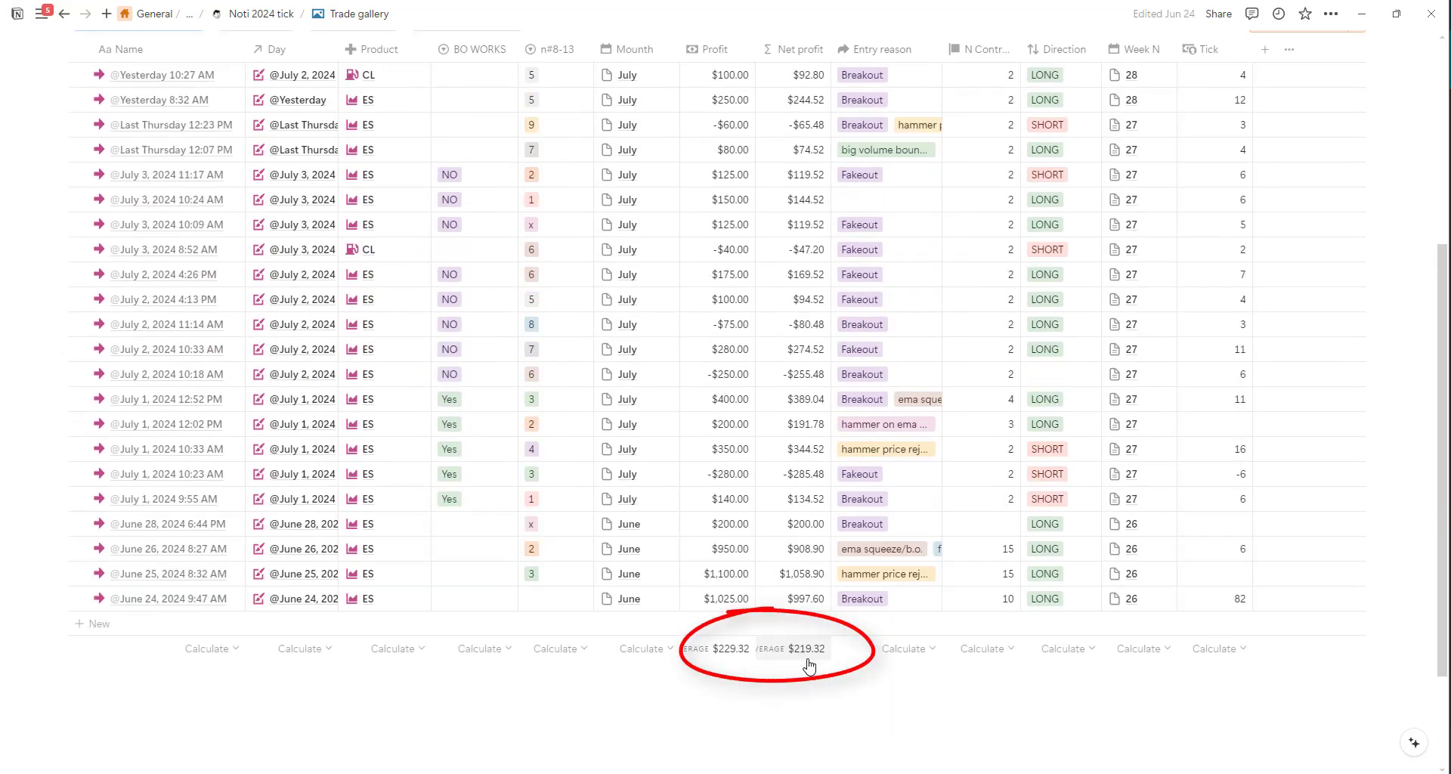
pyautogui.scroll(5, 648, 479)
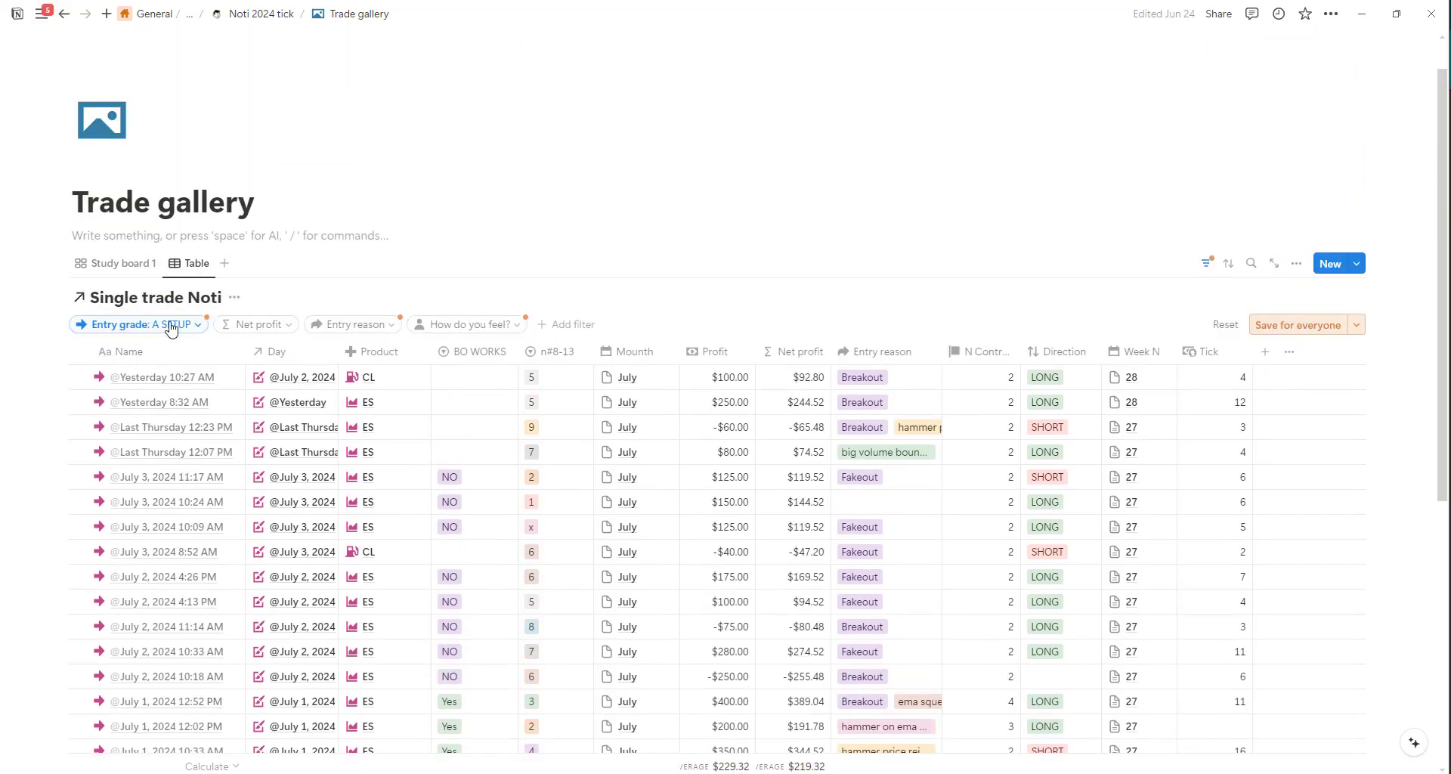
pyautogui.click(200, 328)
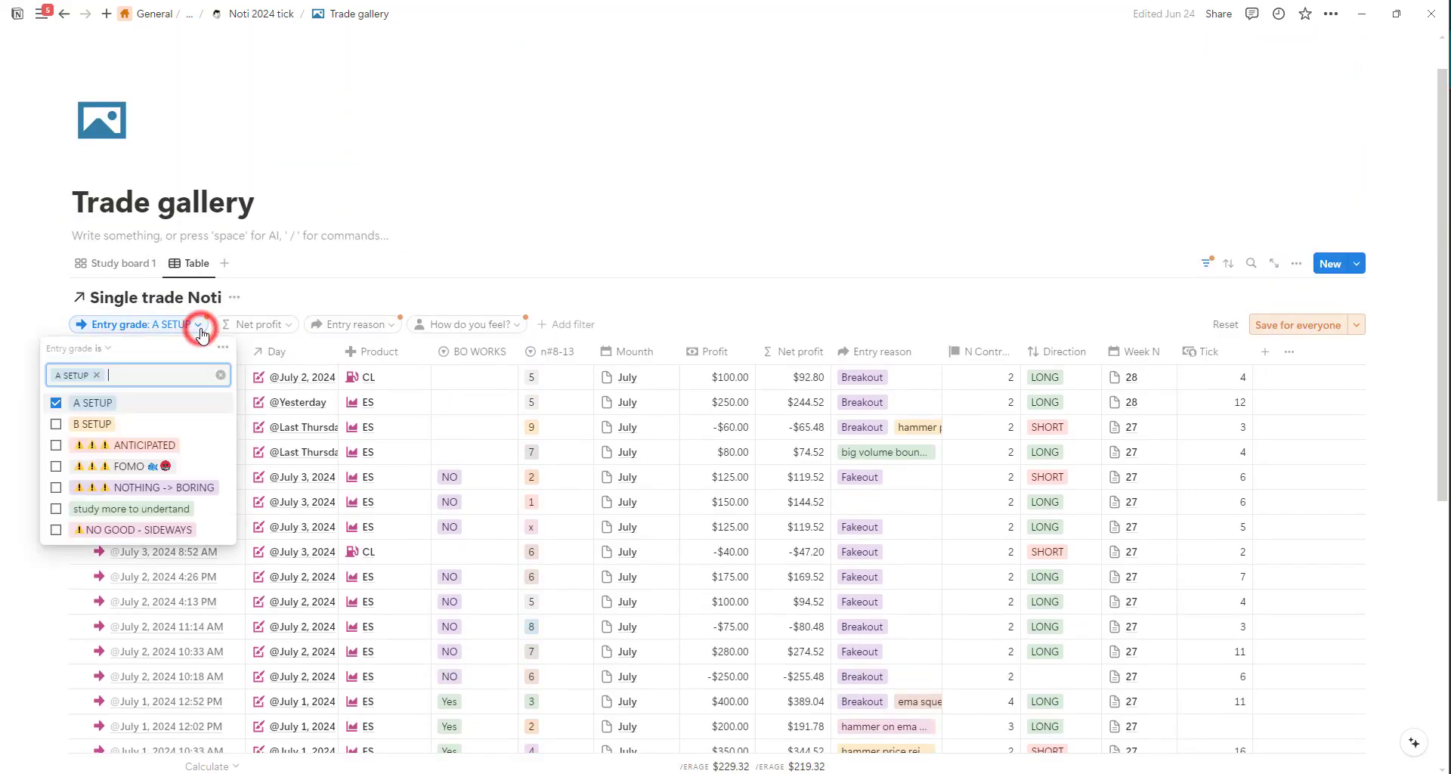
pyautogui.click(56, 424)
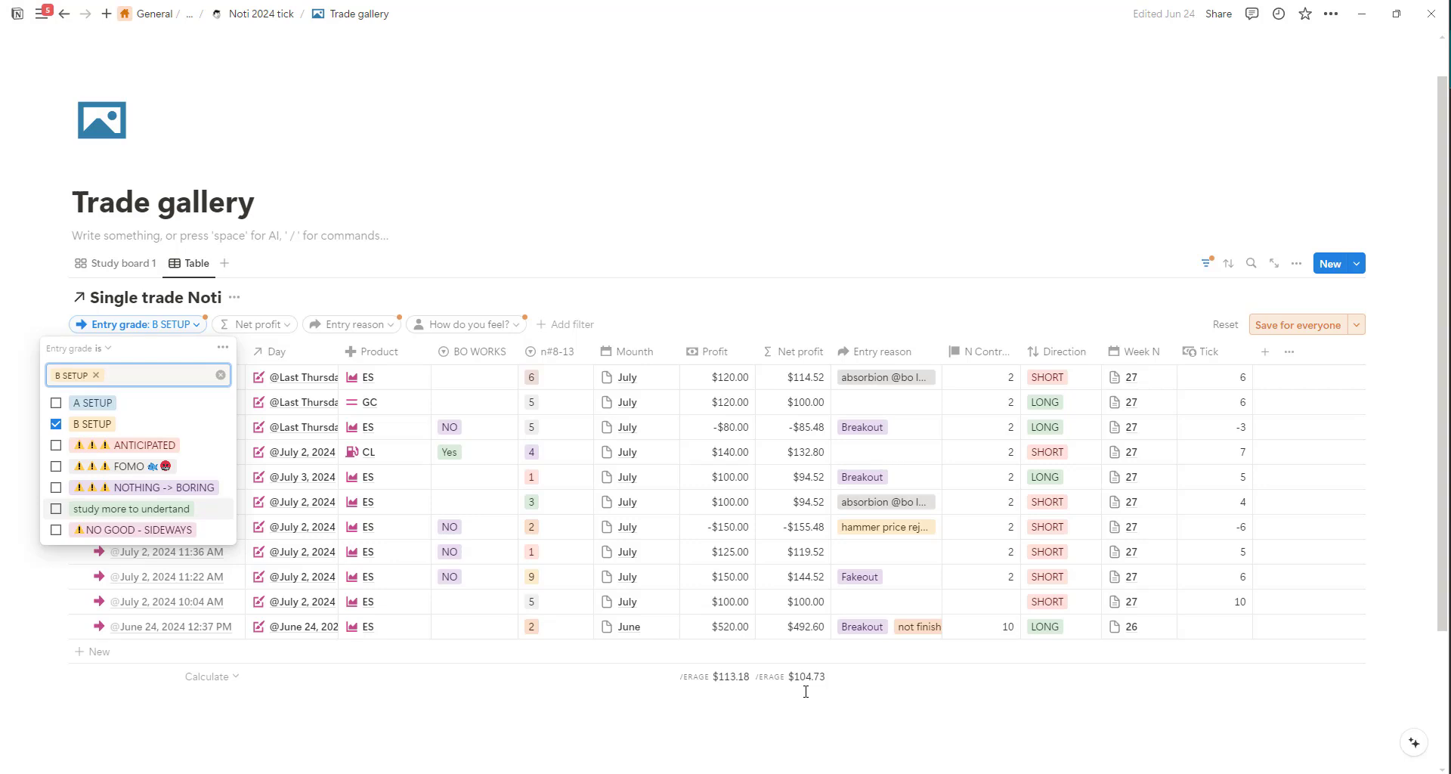
# With the Entry grade filter cleared, compare trades by filtering Entry reason to Breakout and replacing it with Fakeout.
pyautogui.click(330, 325)
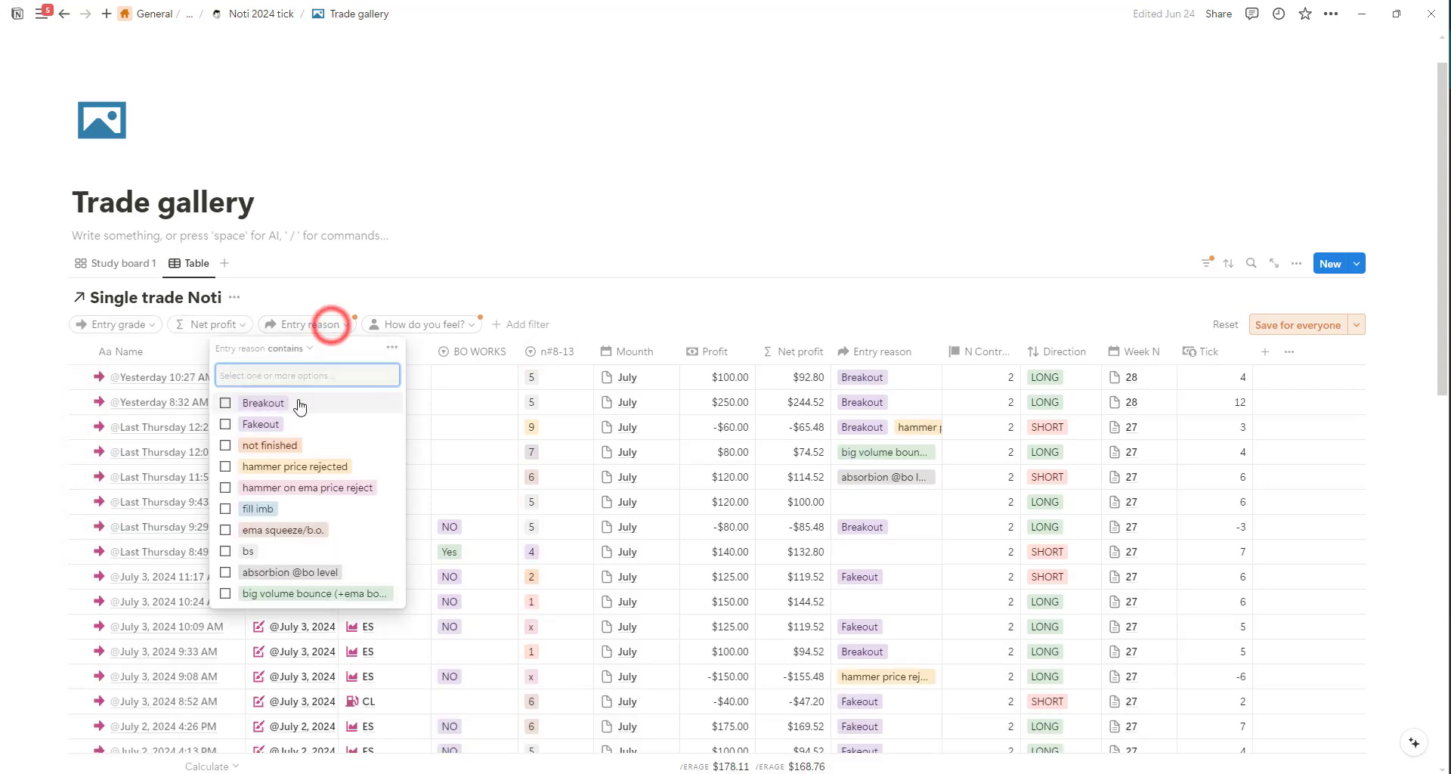
pyautogui.click(229, 403)
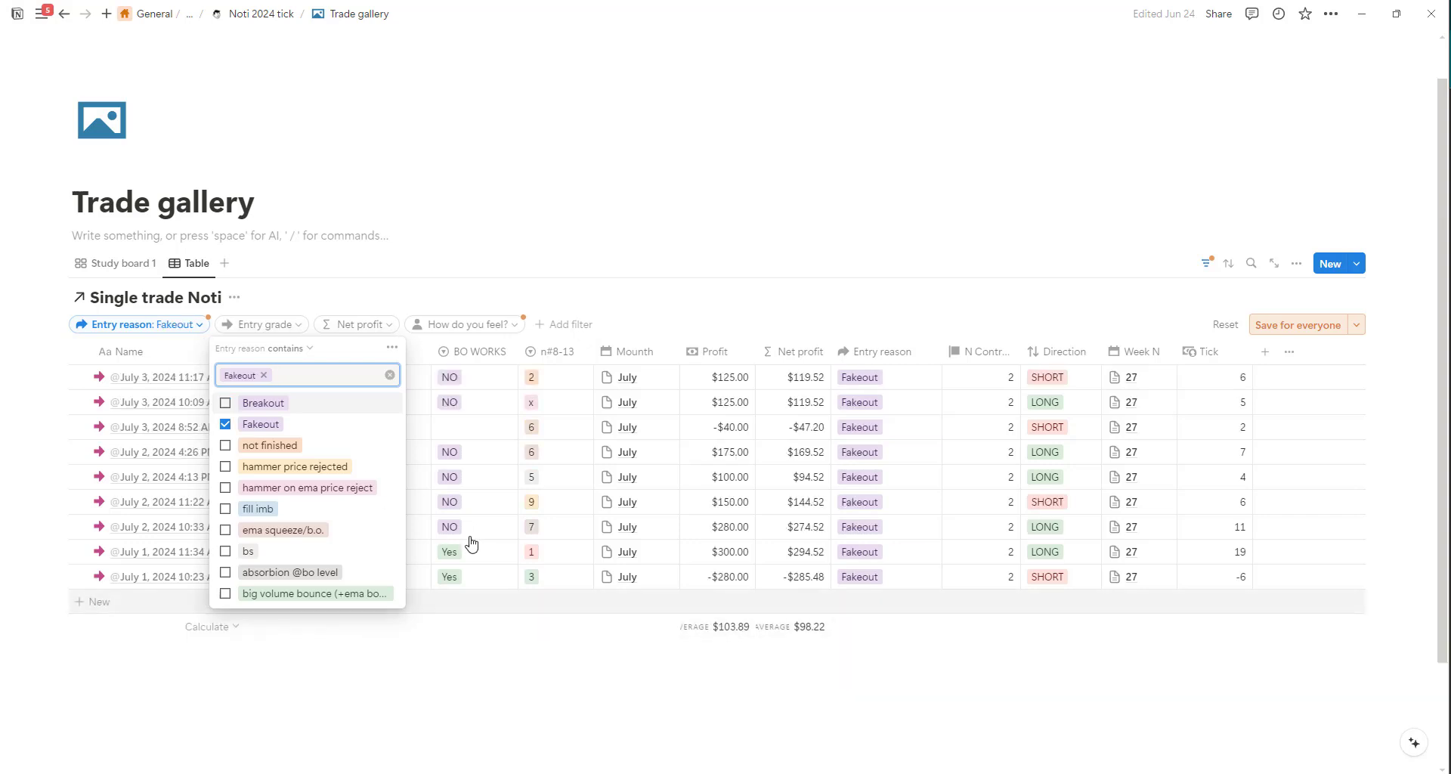
pyautogui.click(225, 424)
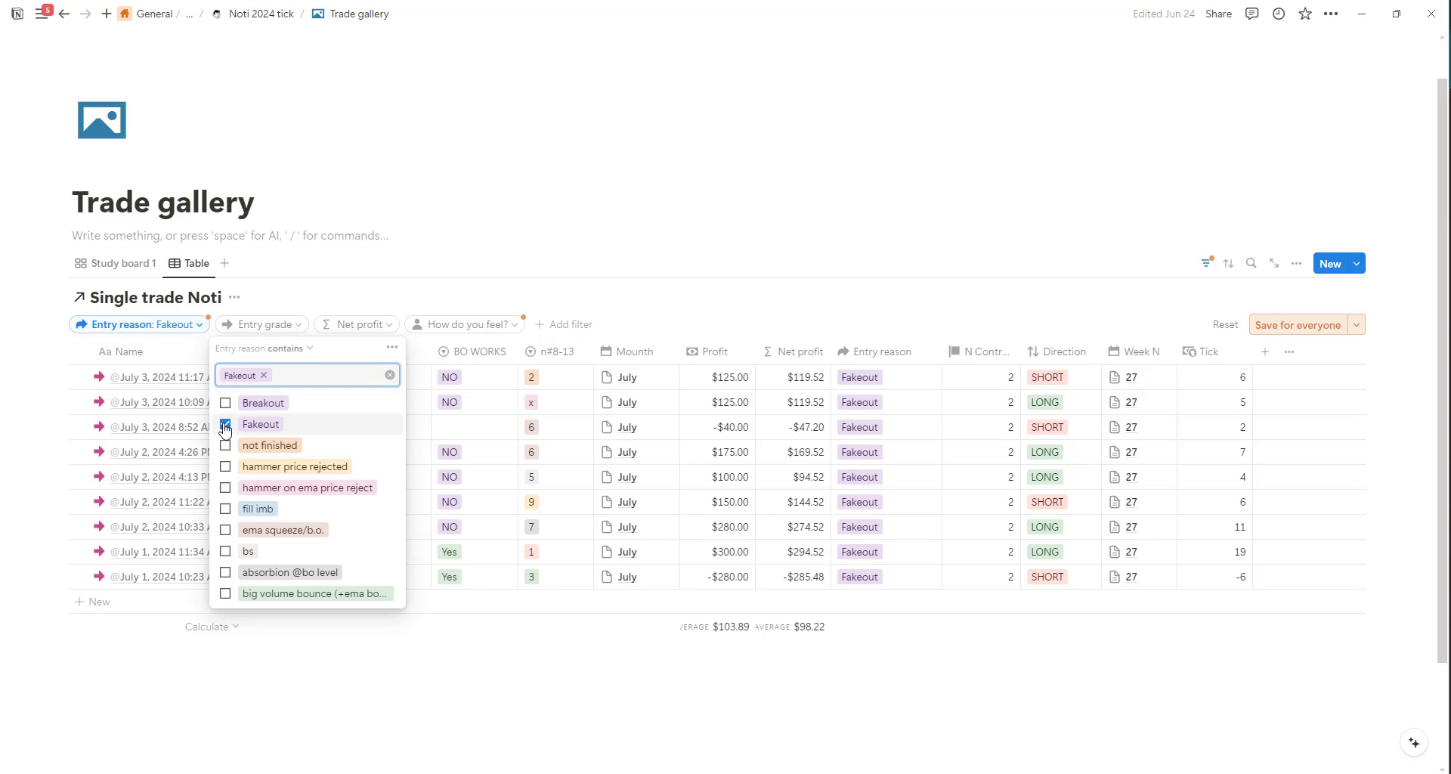
pyautogui.press('Escape')
# Return to the Study board 1 view and clear the Profit filter's value.
pyautogui.click(115, 263)
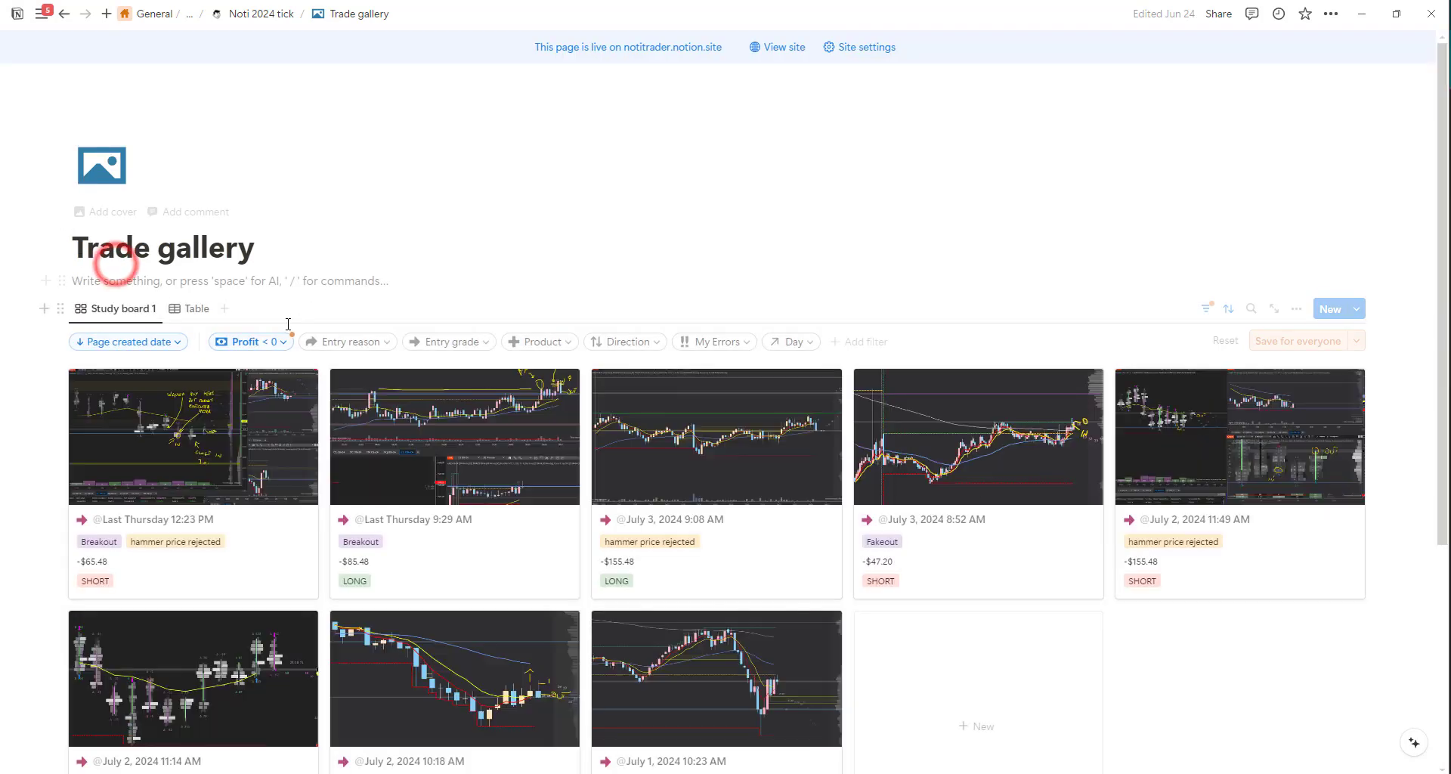
pyautogui.scroll(-2, 288, 324)
pyautogui.click(284, 190)
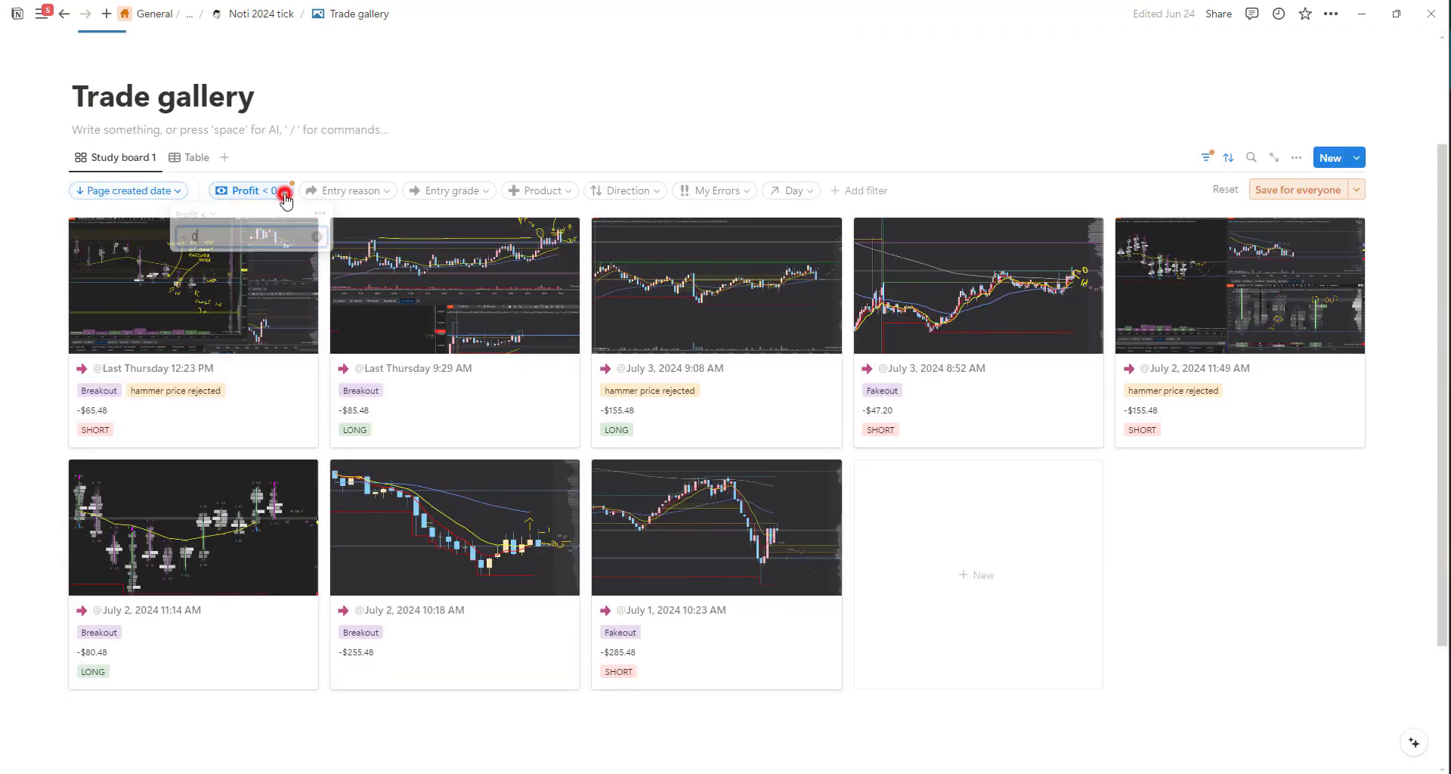
pyautogui.click(316, 239)
# Remove the Page created date sort from Study board 1 and browse the gallery.
pyautogui.click(178, 190)
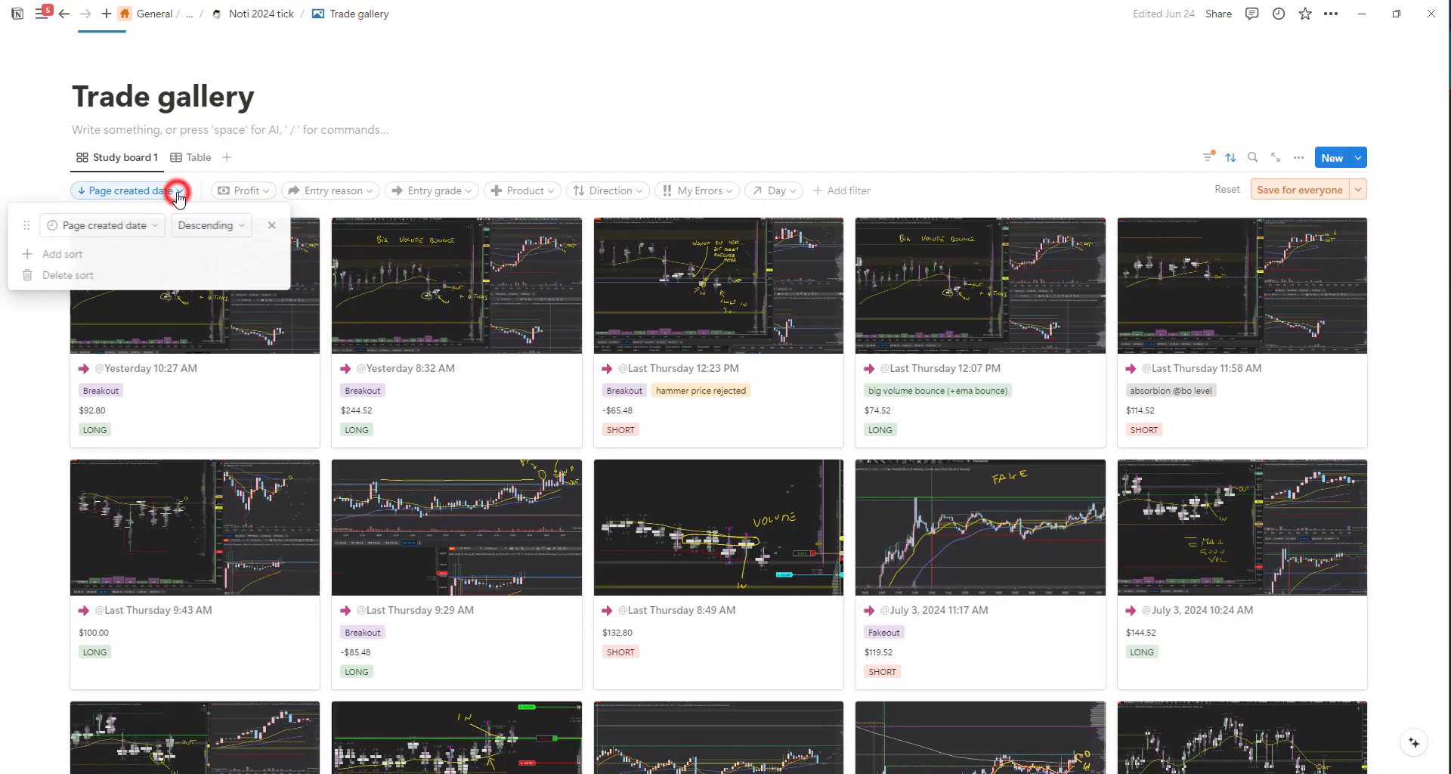
pyautogui.click(269, 230)
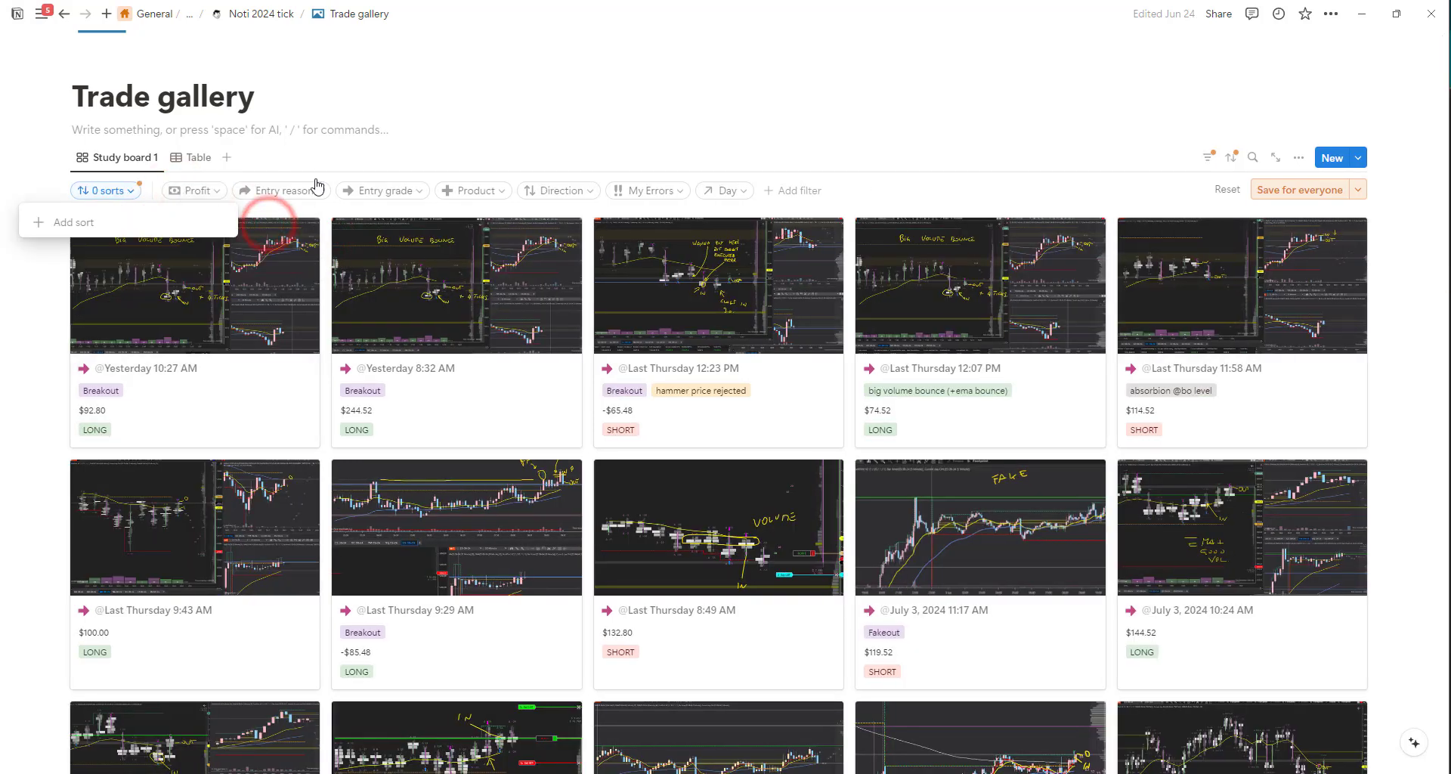
pyautogui.click(643, 92)
pyautogui.scroll(-3, 521, 450)
pyautogui.scroll(-1, 1443, 247)
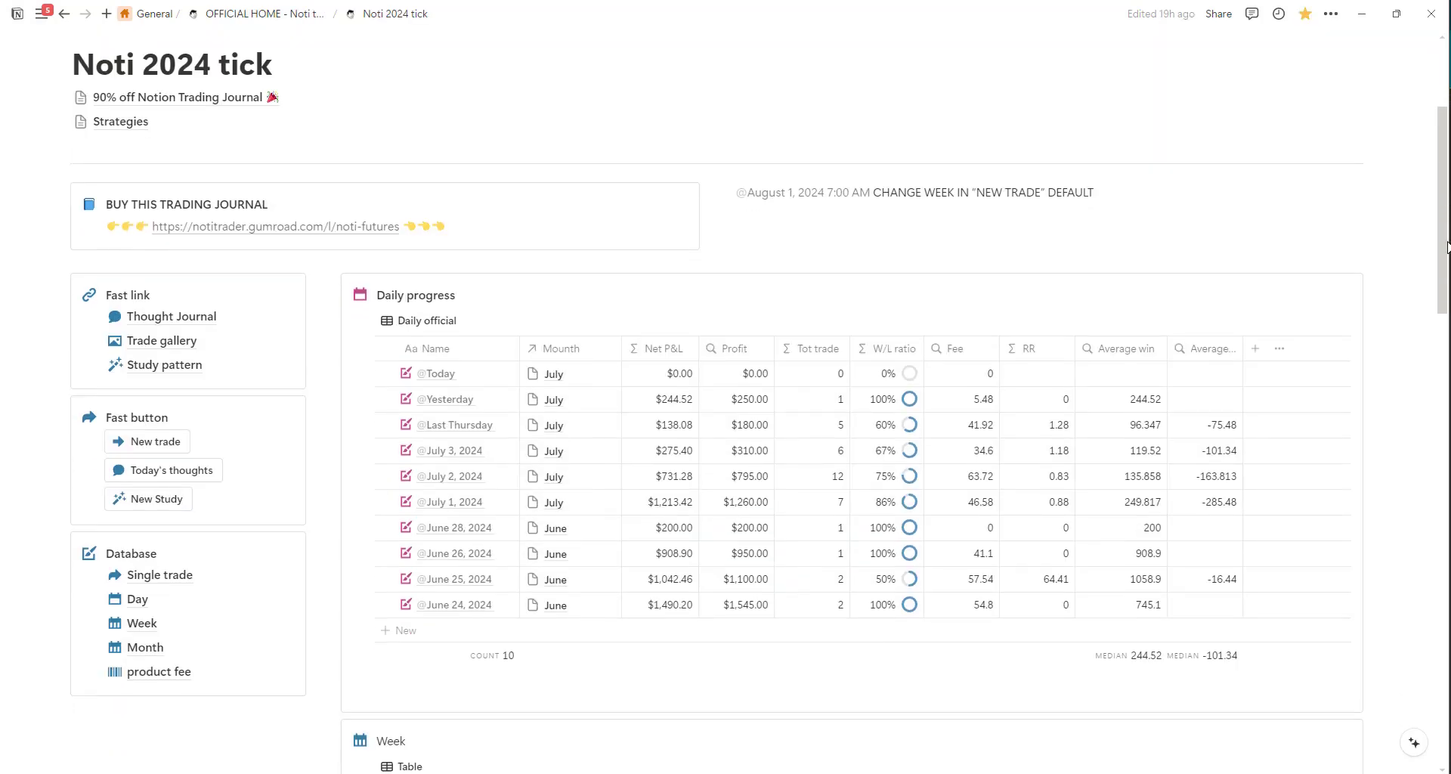